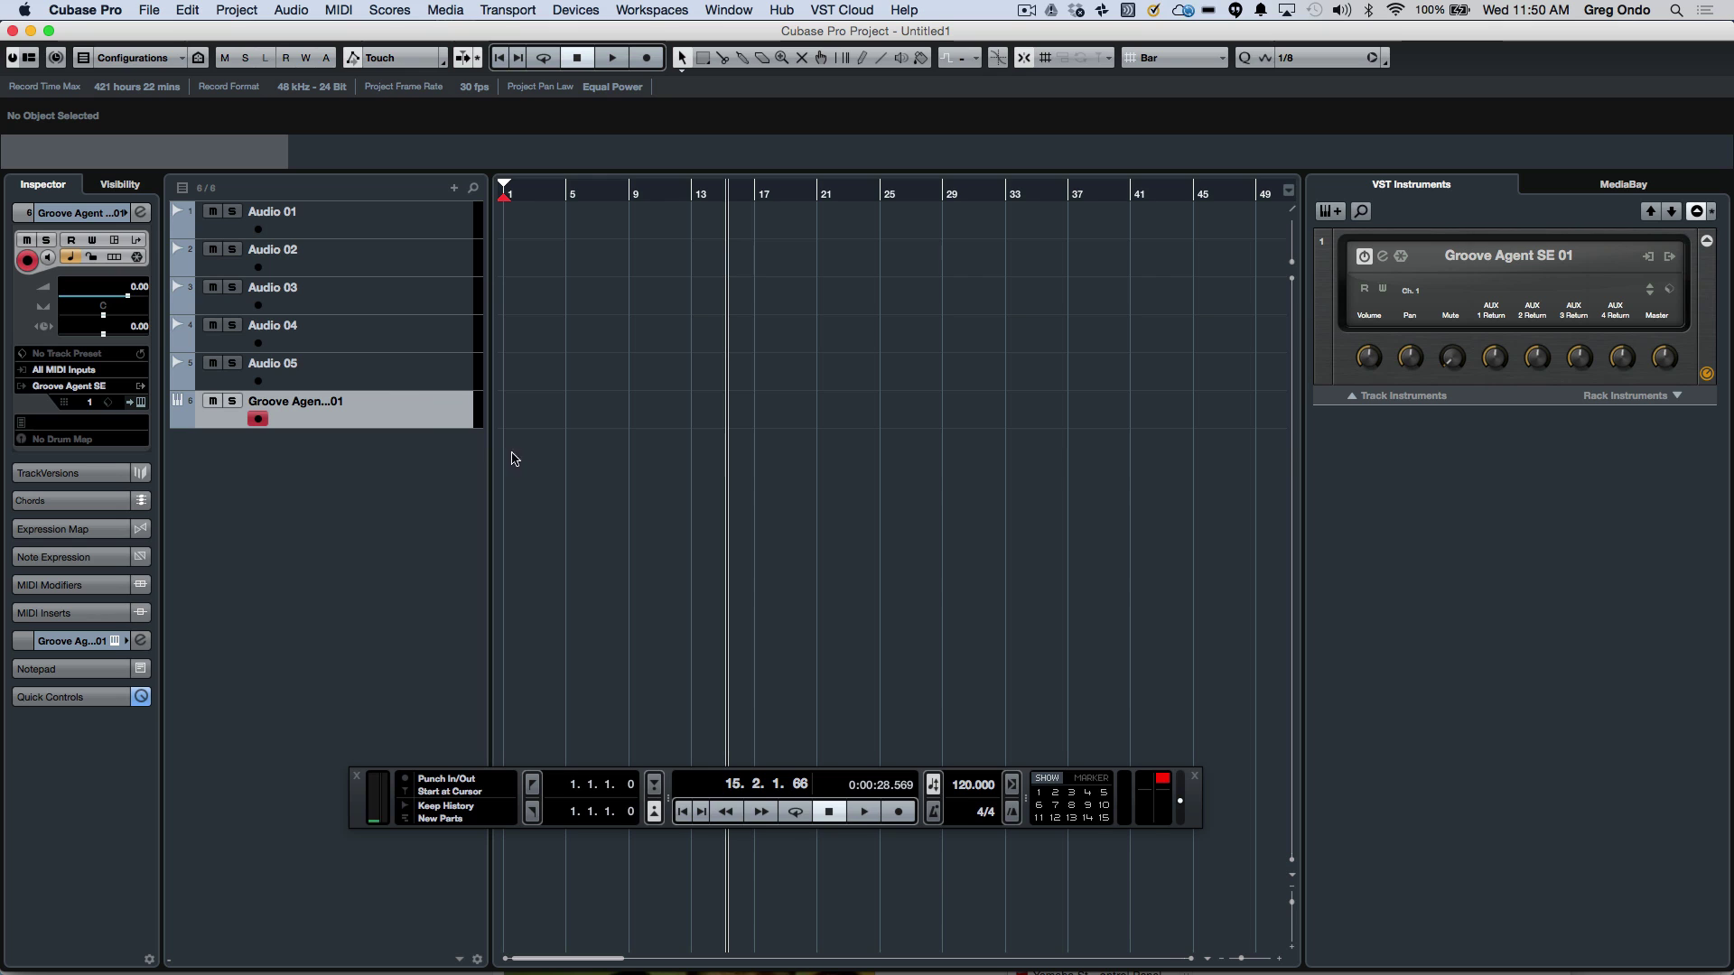
# Step: Add eight stereo audio tracks, Audio 06 to Audio 13, with output set to Stereo Out 2
pyautogui.rightClick(441, 400)
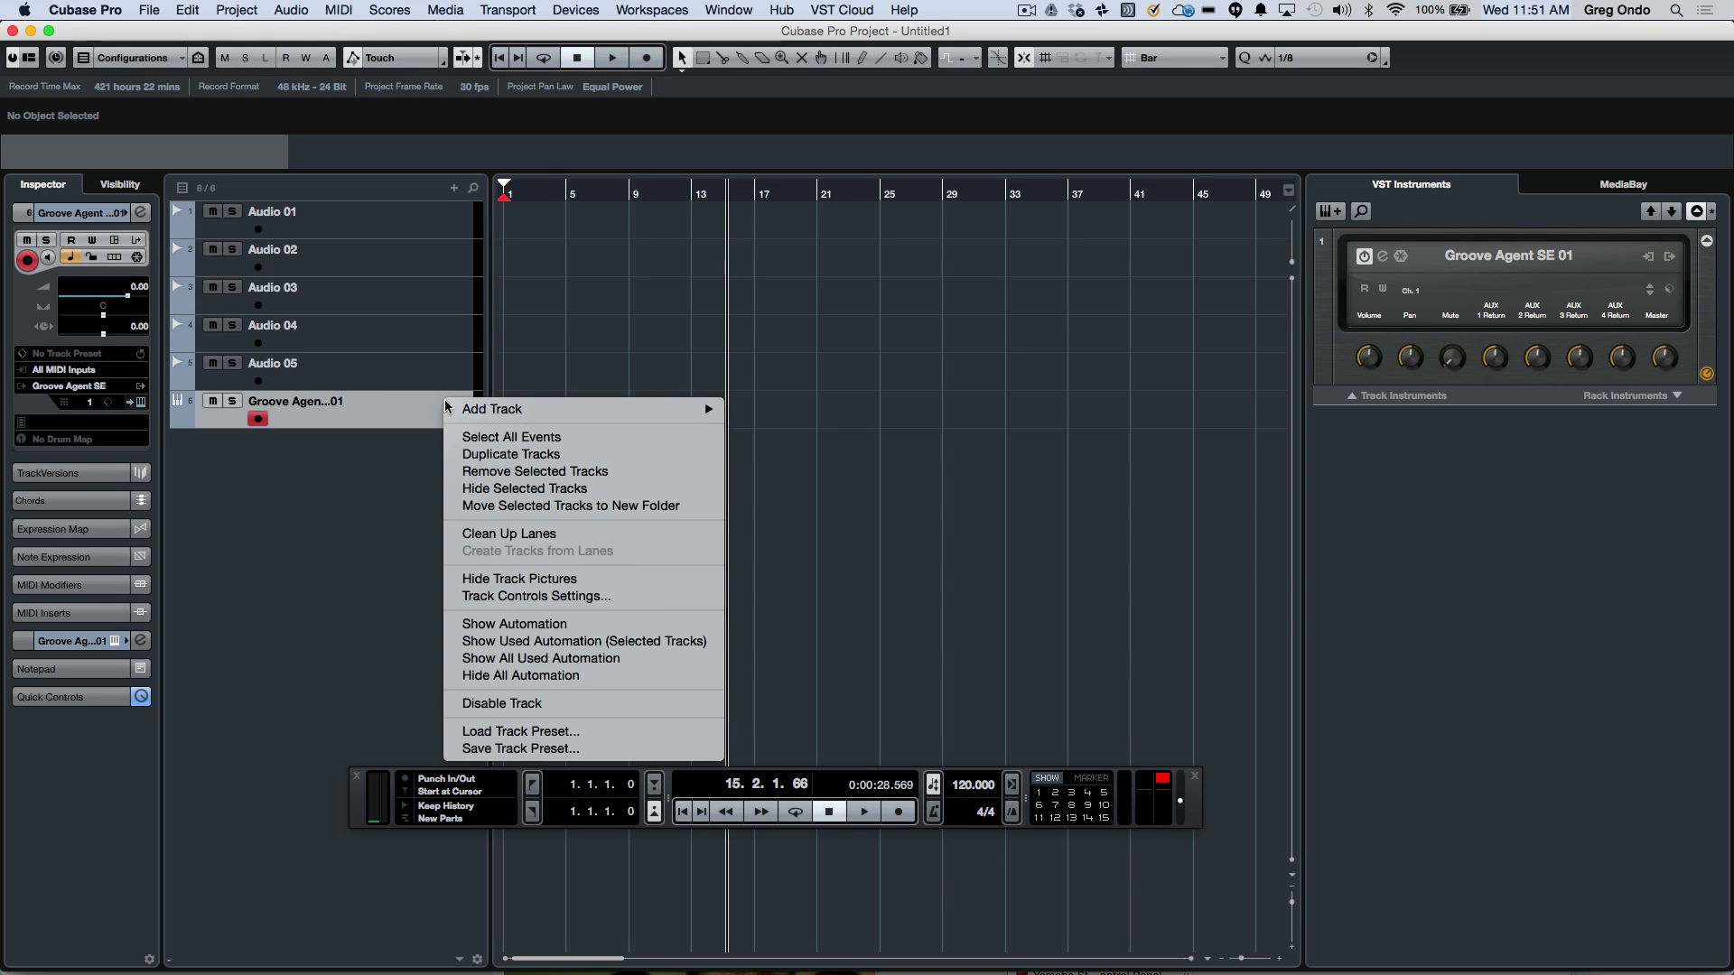
pyautogui.moveTo(452, 407)
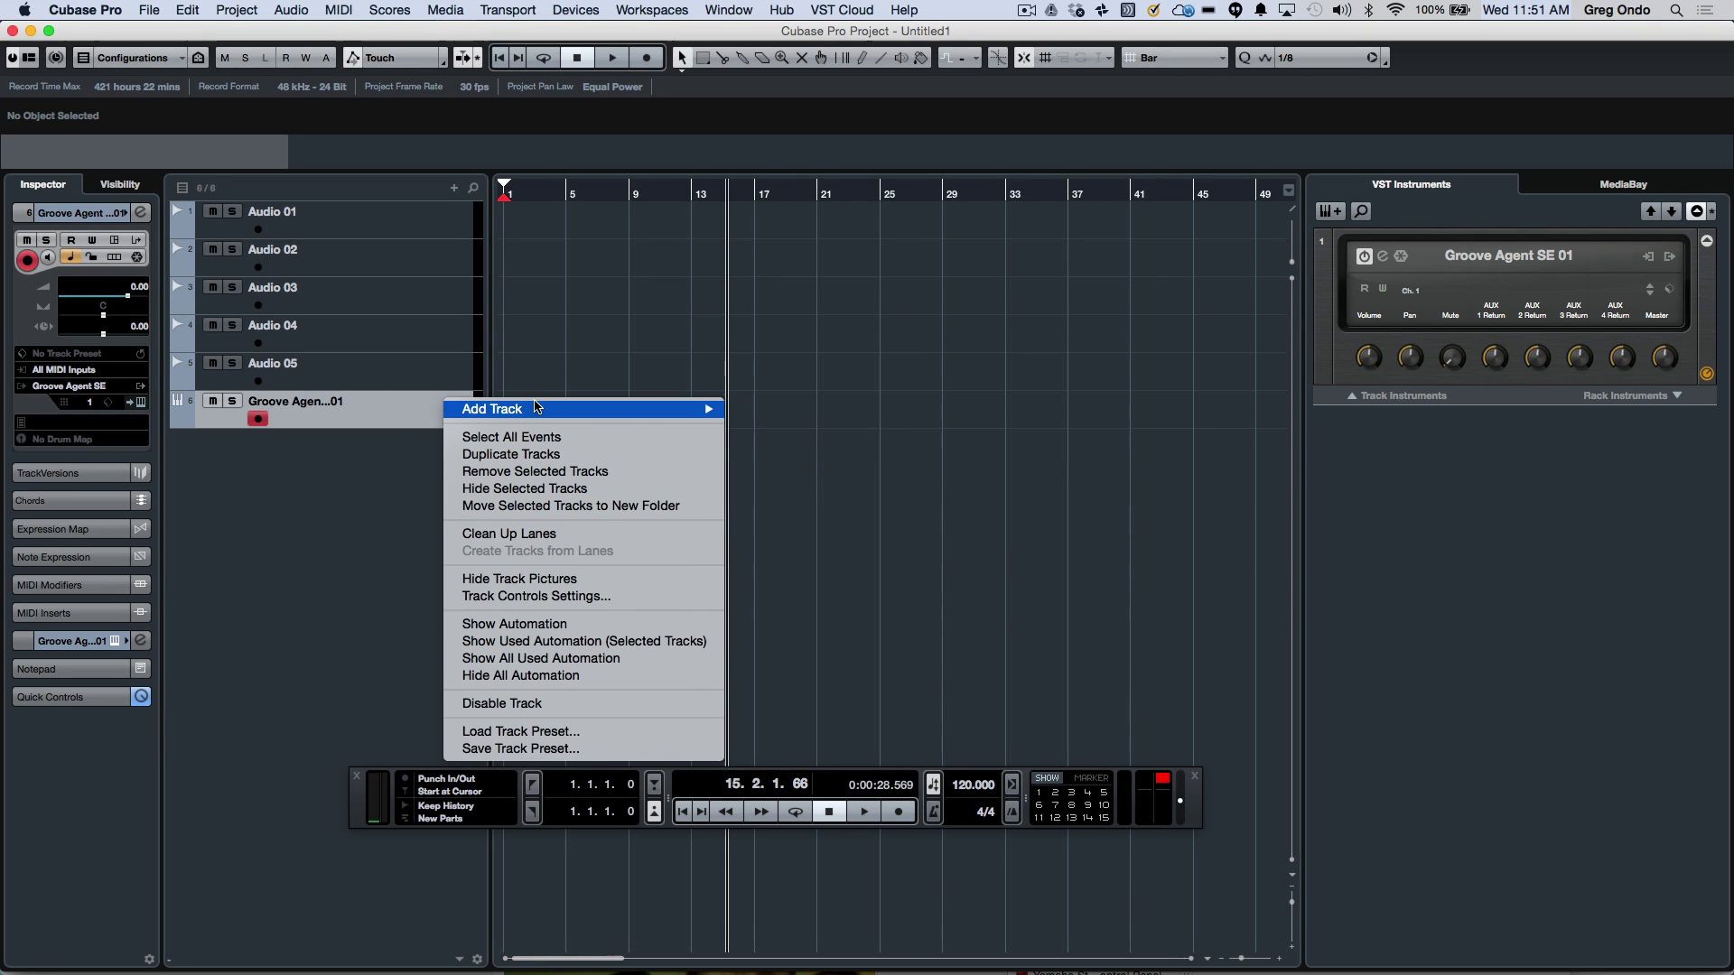
pyautogui.moveTo(613, 409)
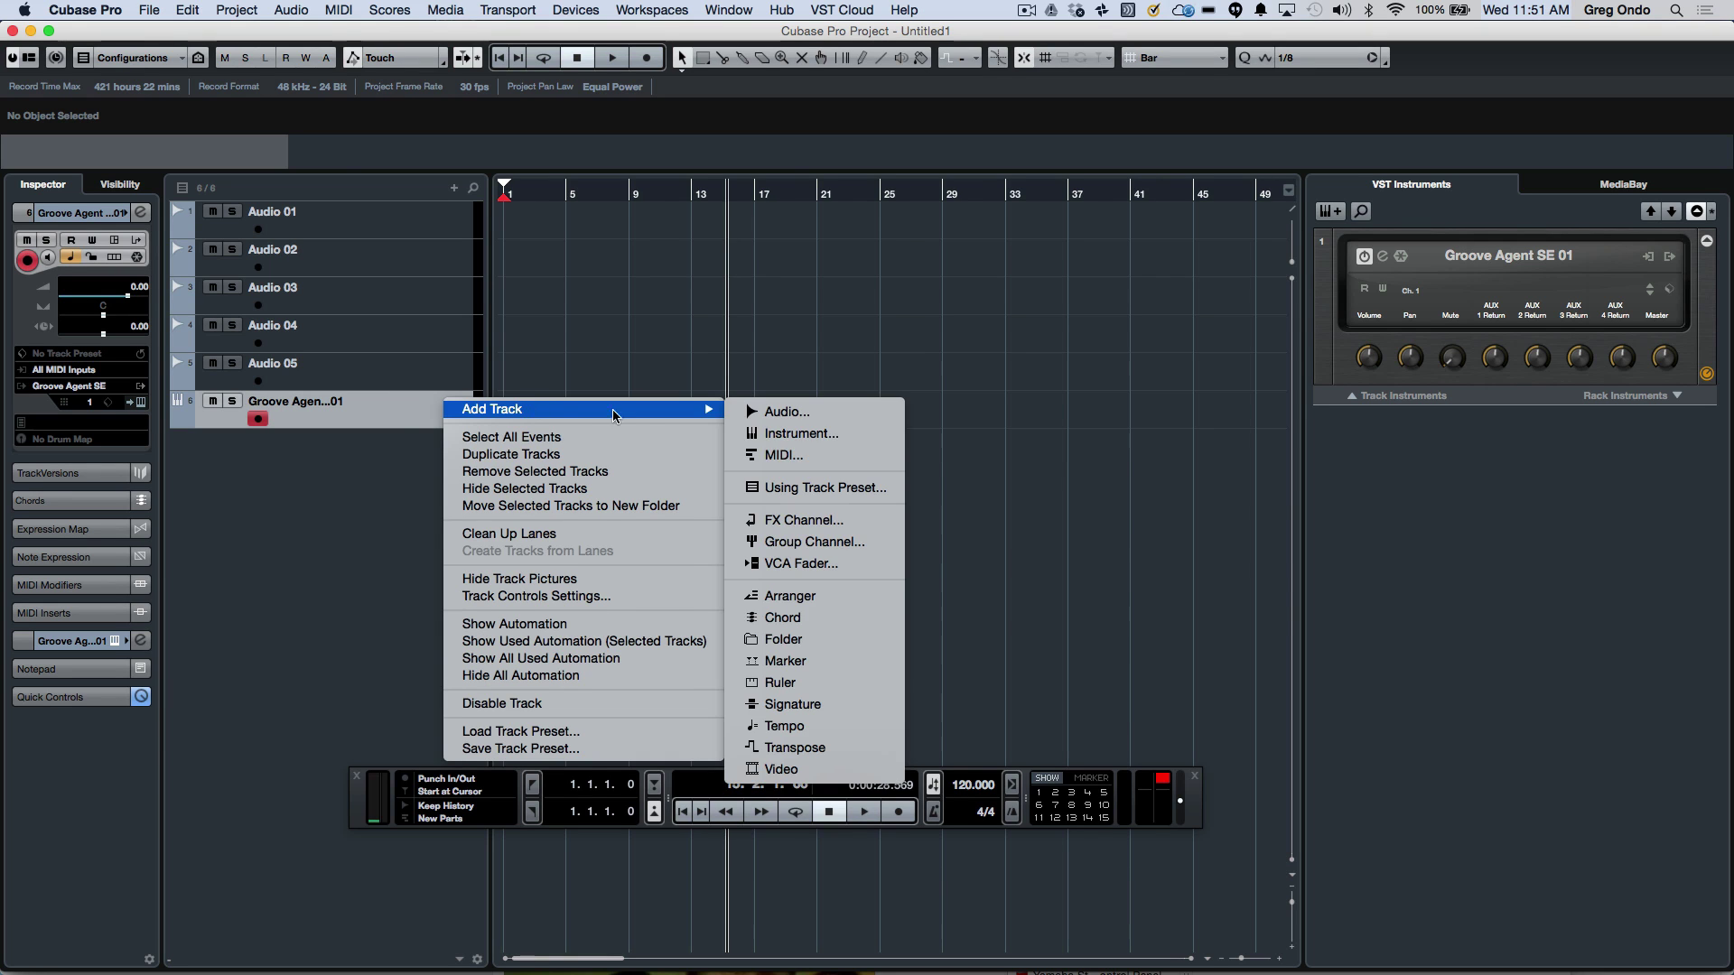
pyautogui.click(845, 415)
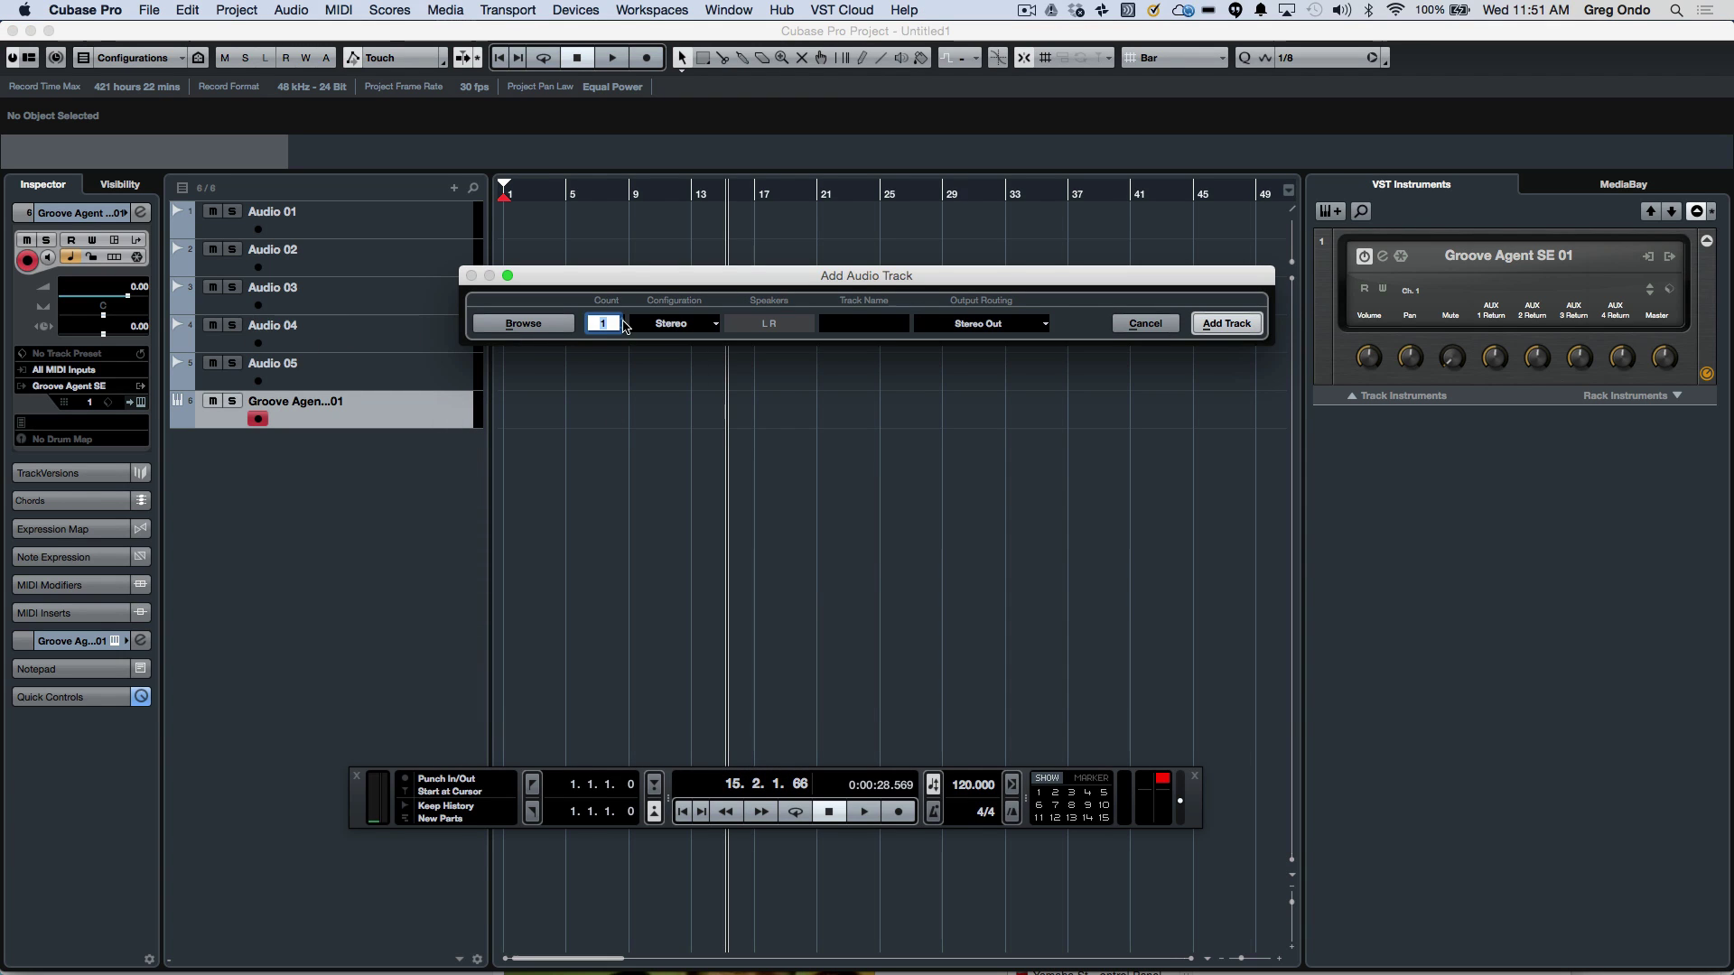
pyautogui.write('6')
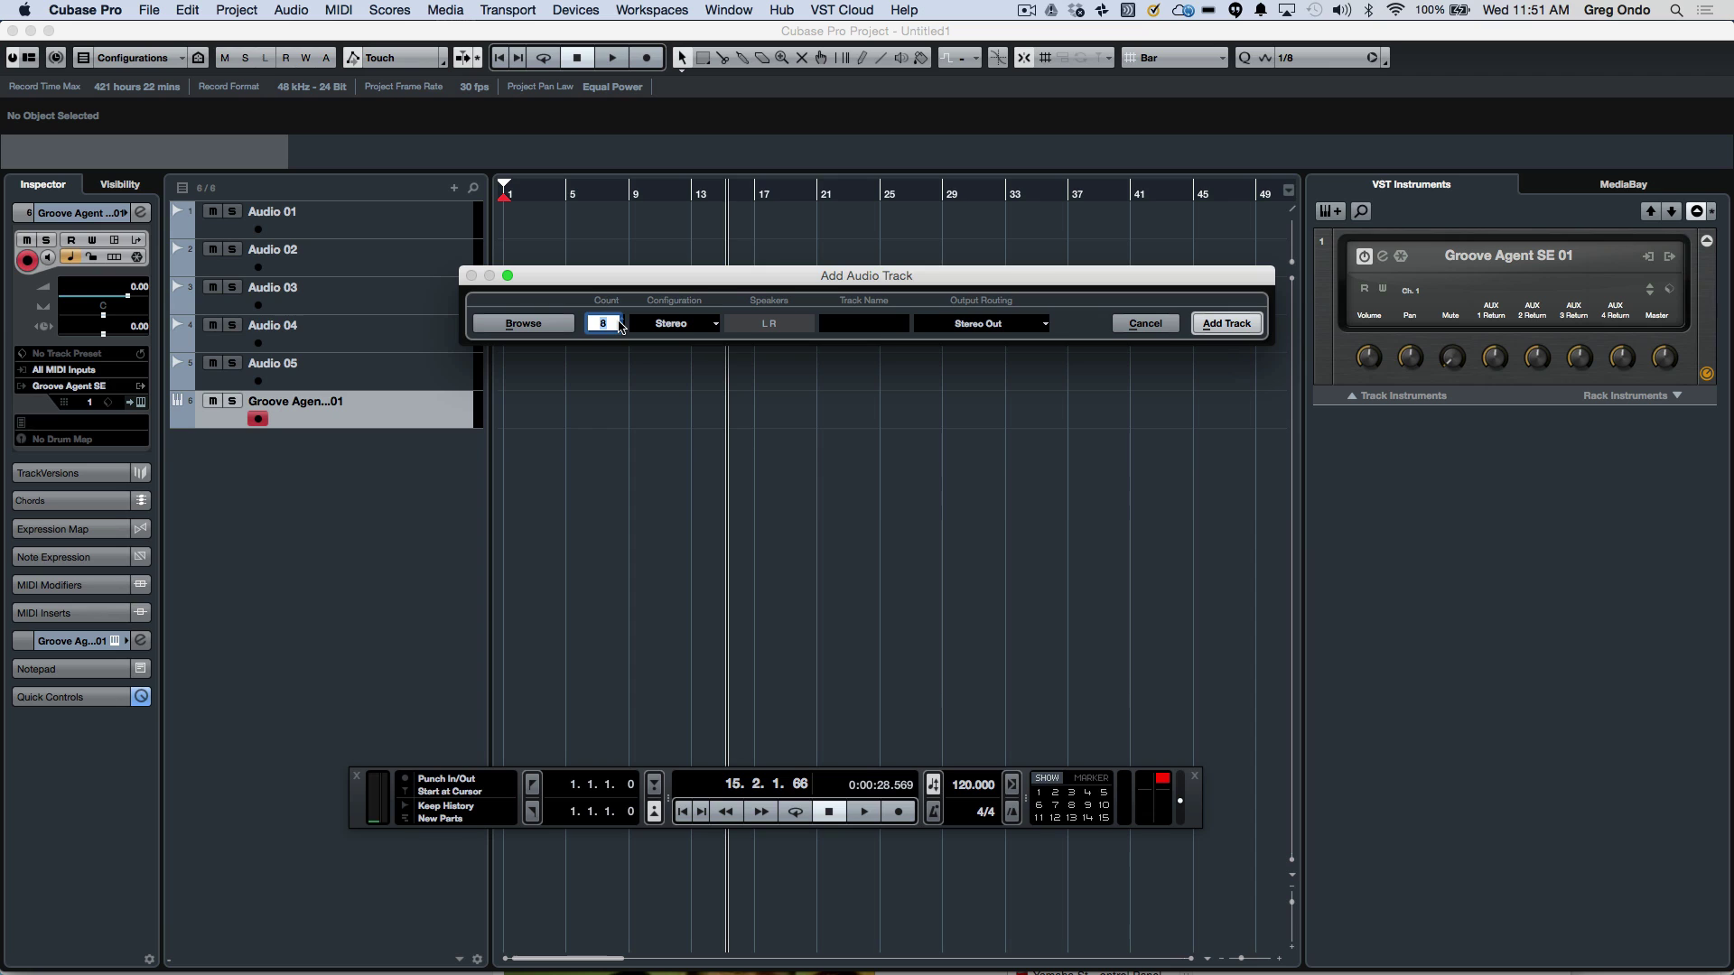
pyautogui.click(986, 328)
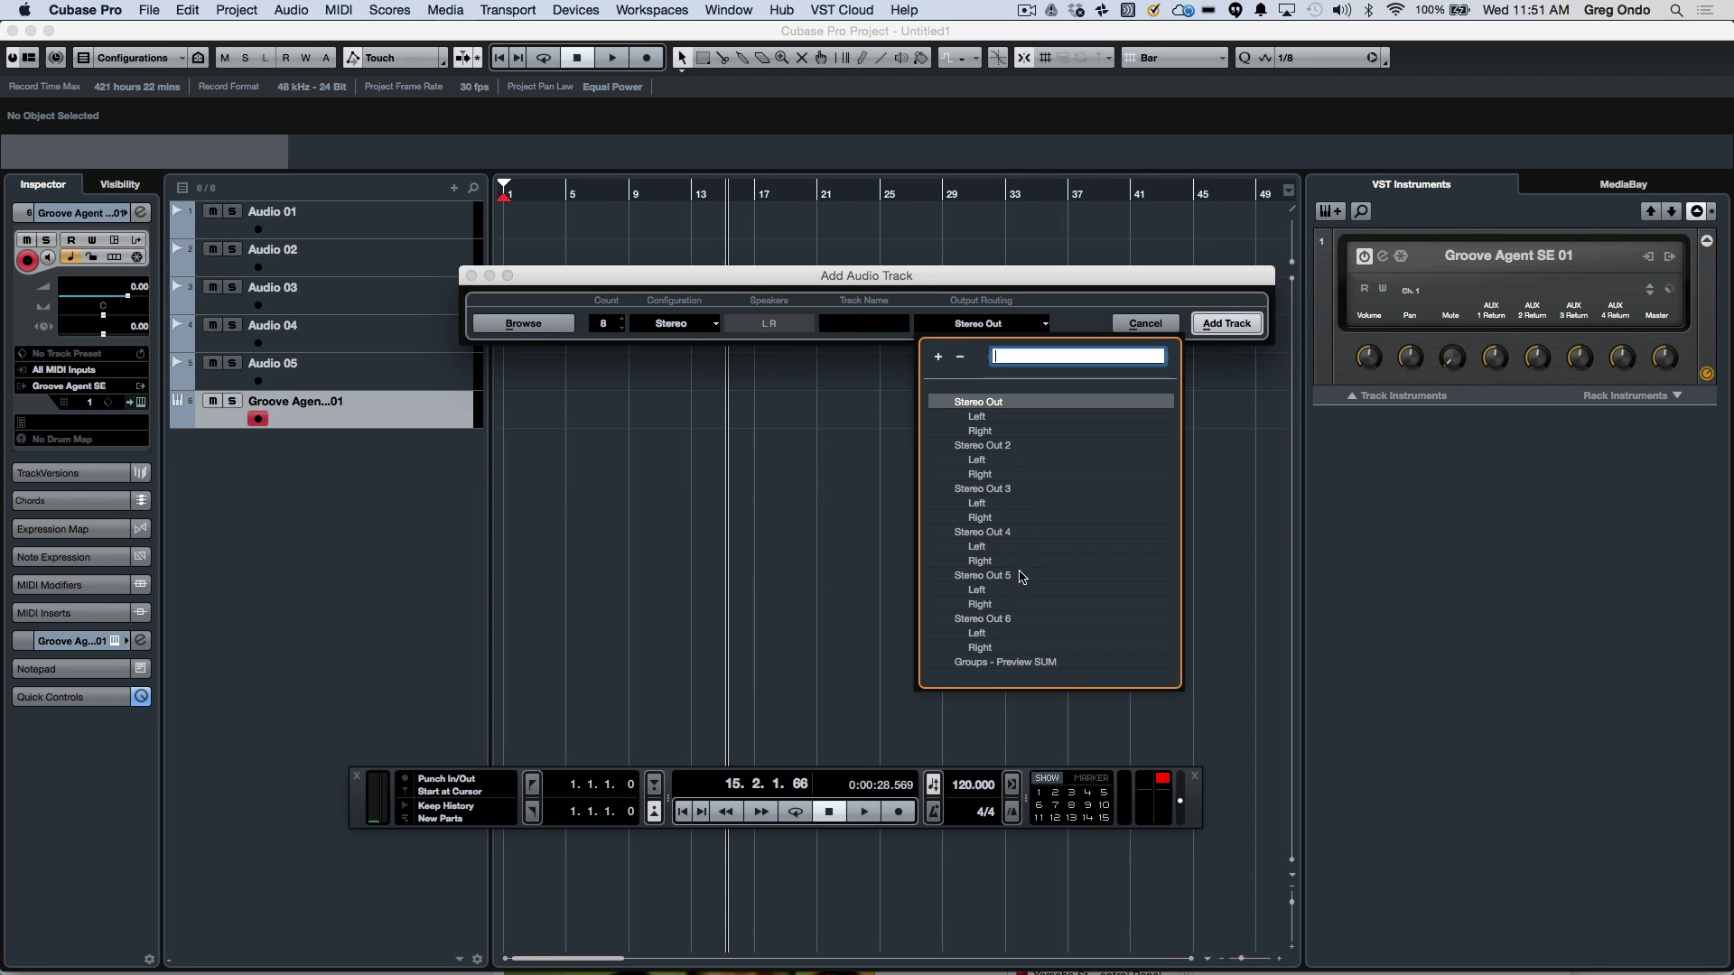
pyautogui.click(989, 447)
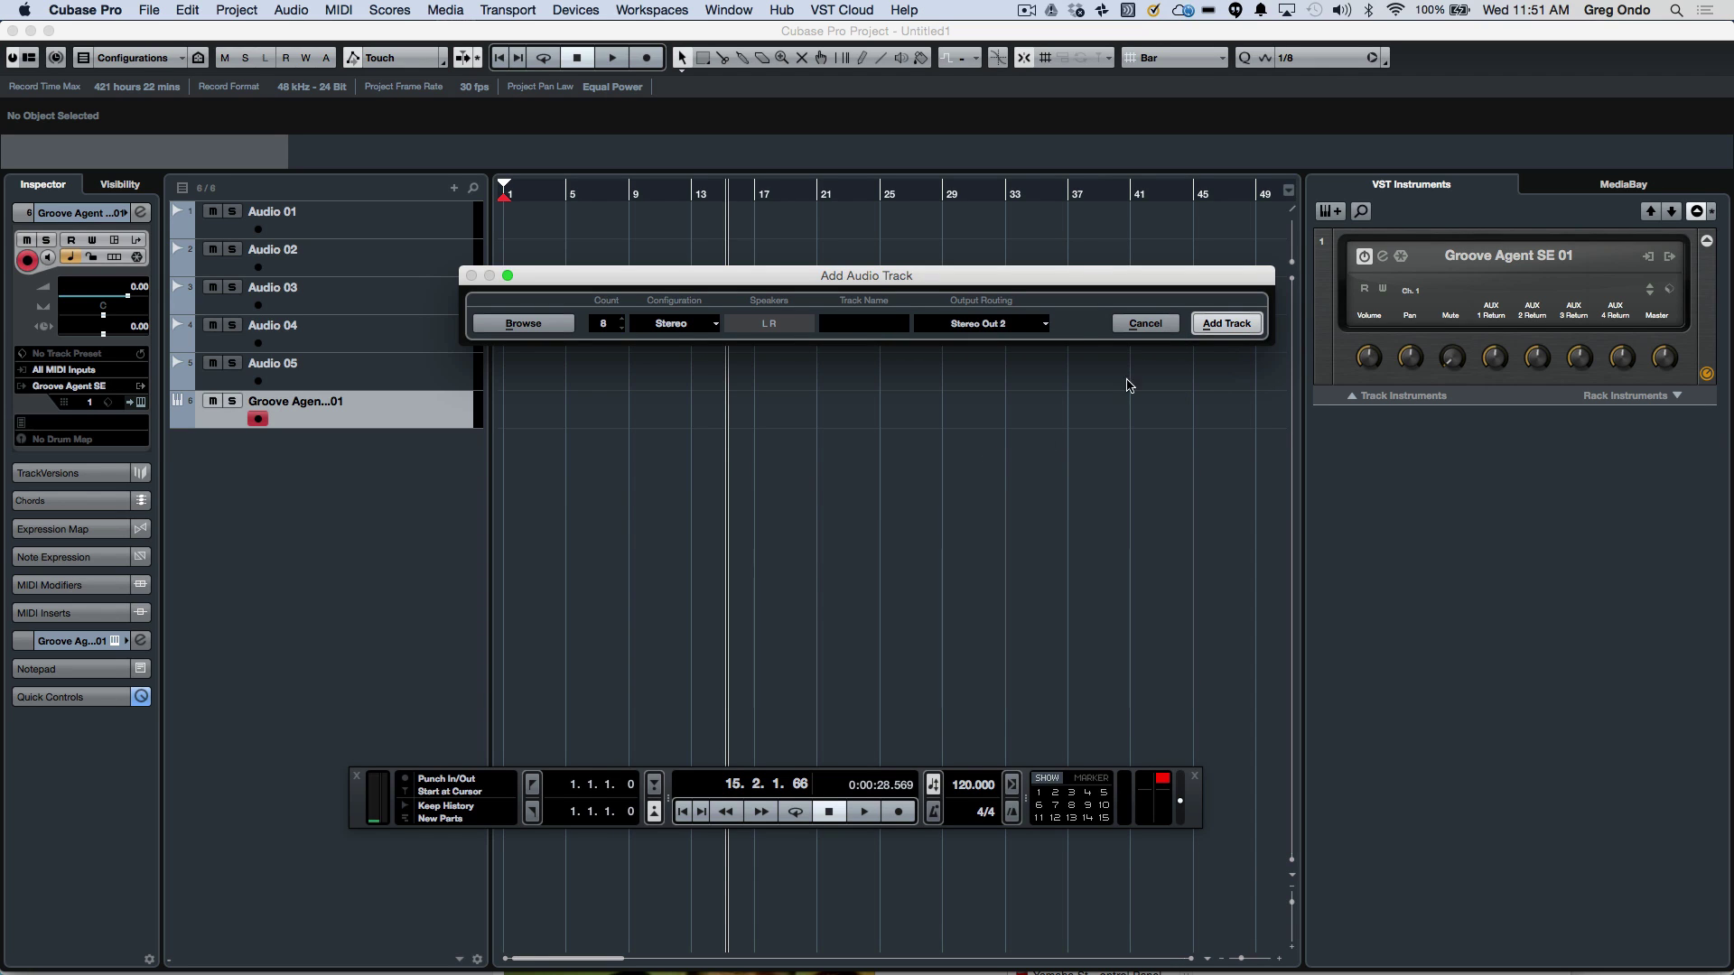
pyautogui.click(1249, 326)
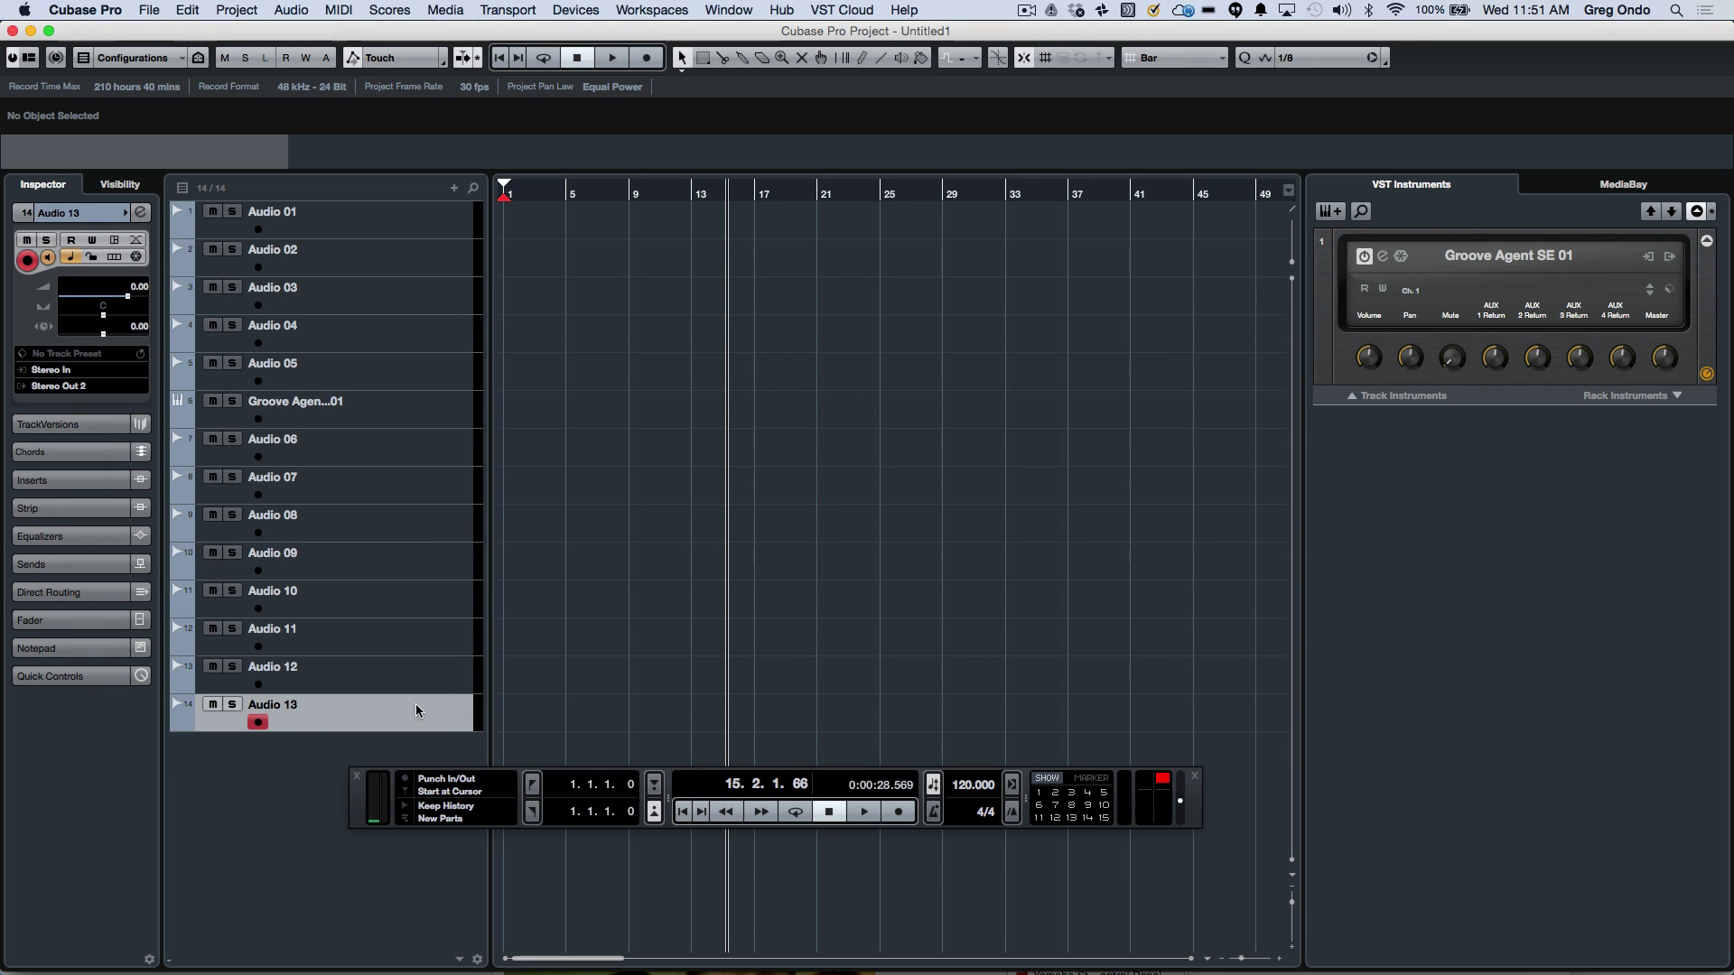
# Step: Create four FX channel tracks, FX 1 to FX 4, inside an FX Channels folder, then collapse and re-expand it
pyautogui.rightClick(416, 703)
pyautogui.moveTo(467, 713)
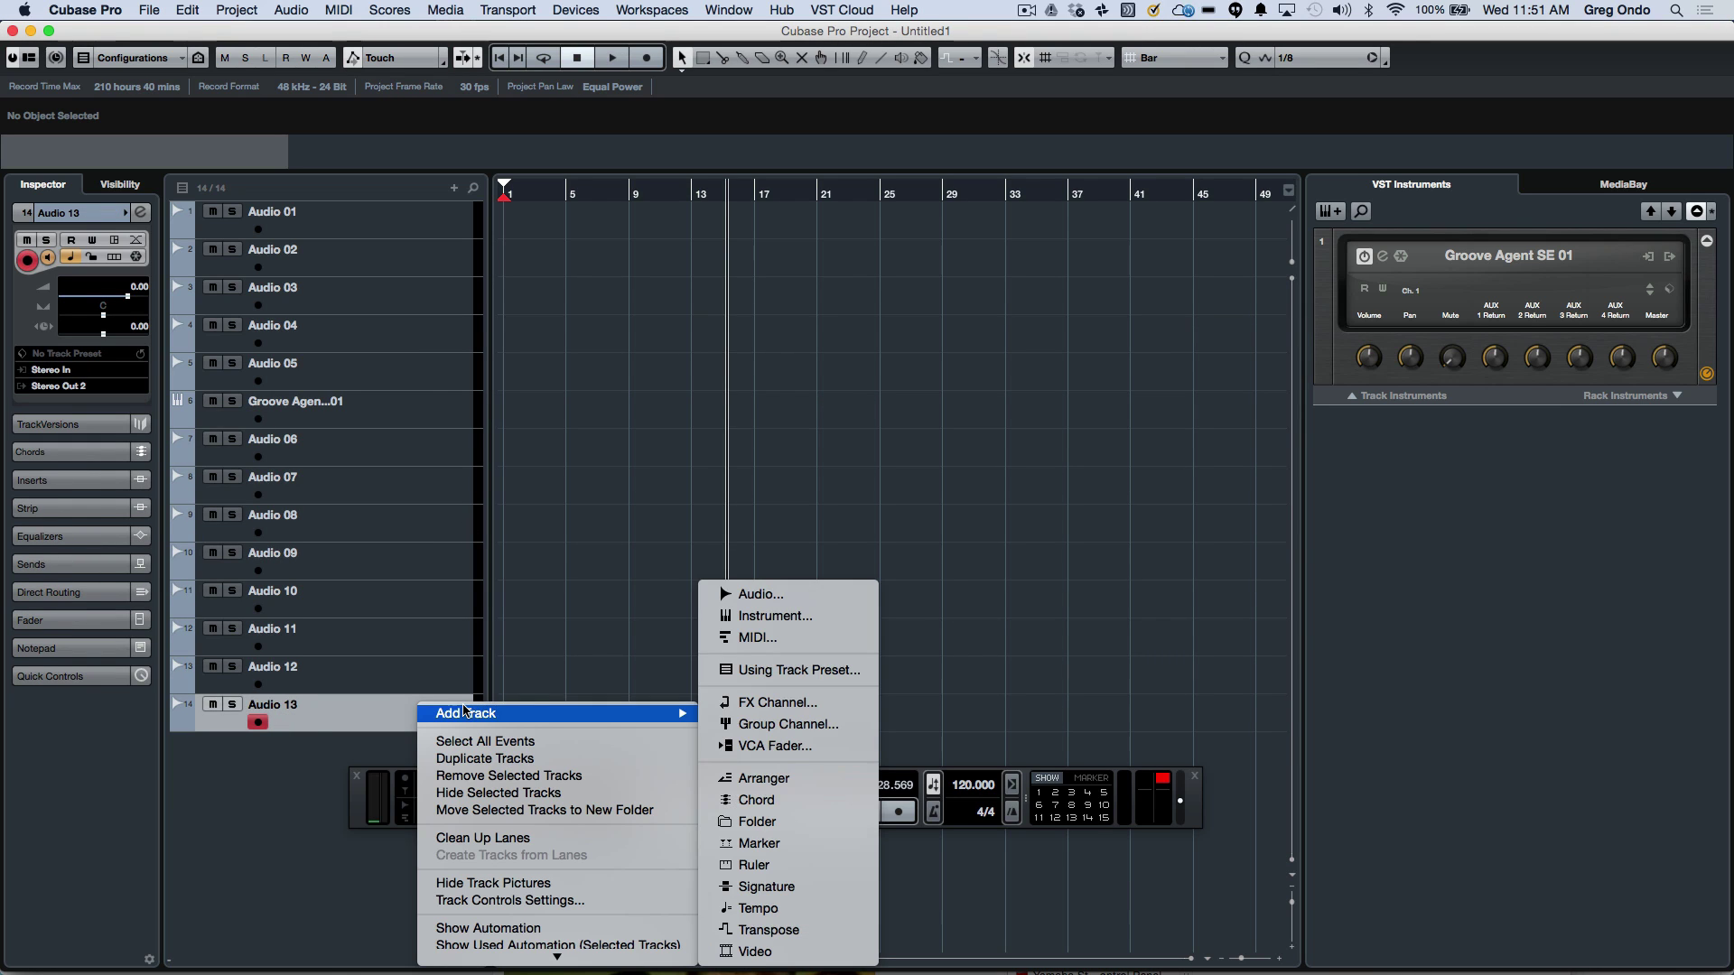
pyautogui.click(757, 709)
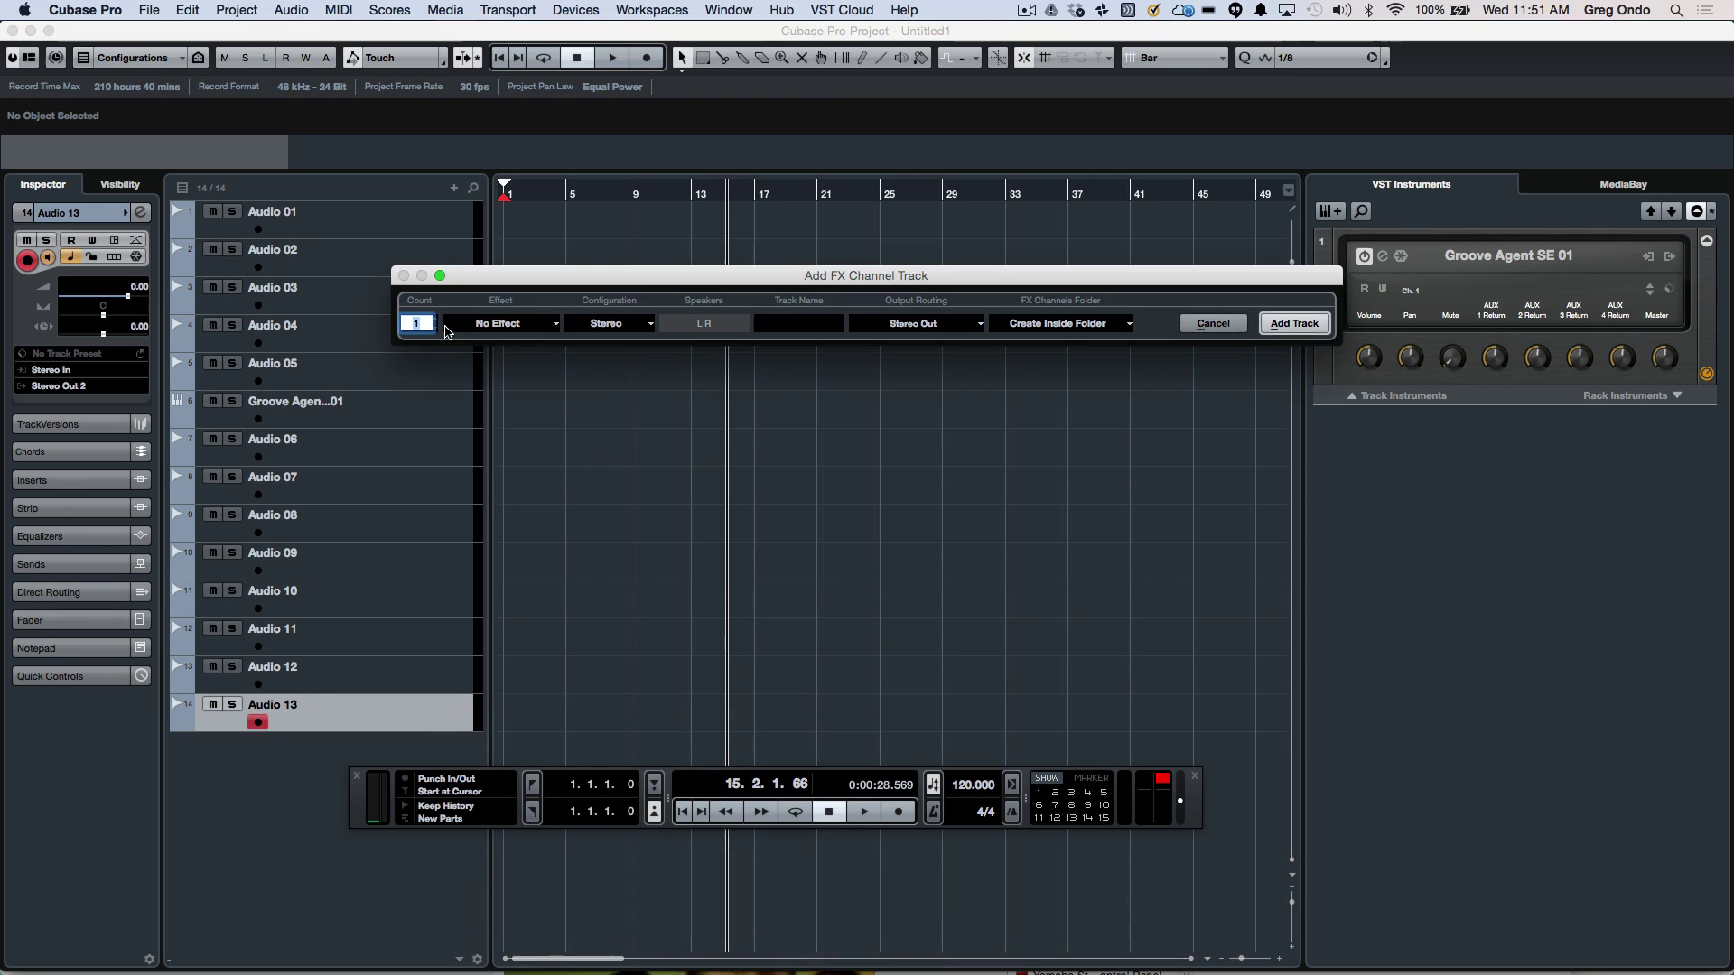
pyautogui.write('4')
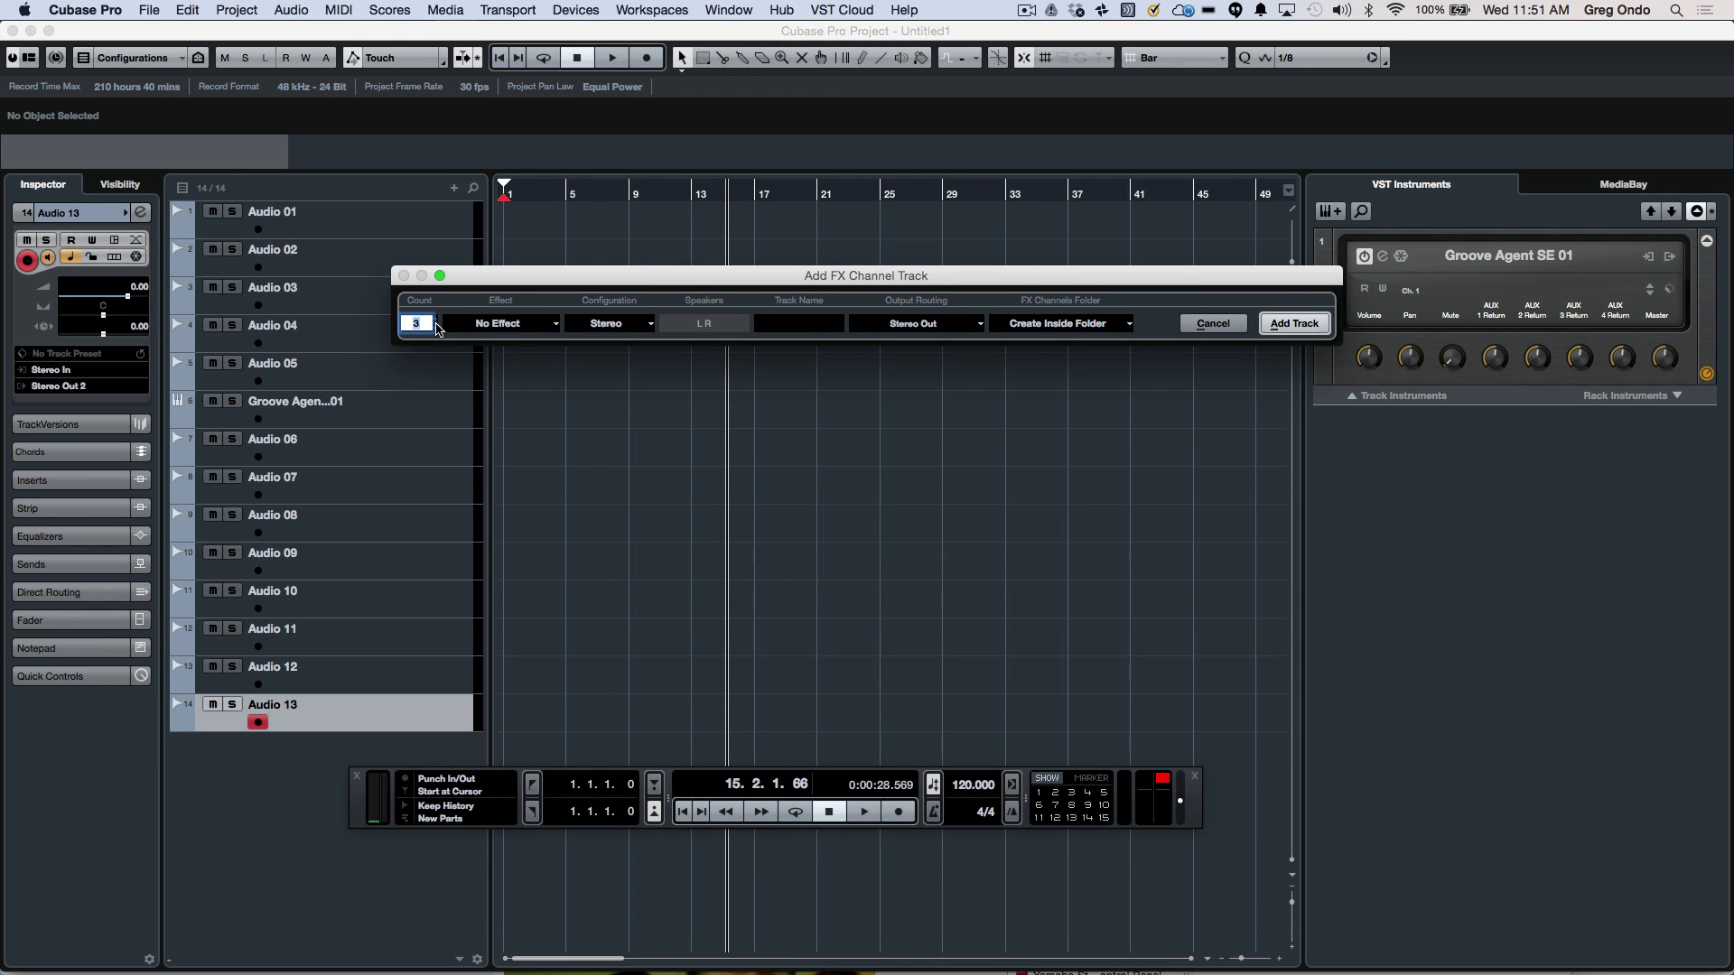
pyautogui.click(1059, 323)
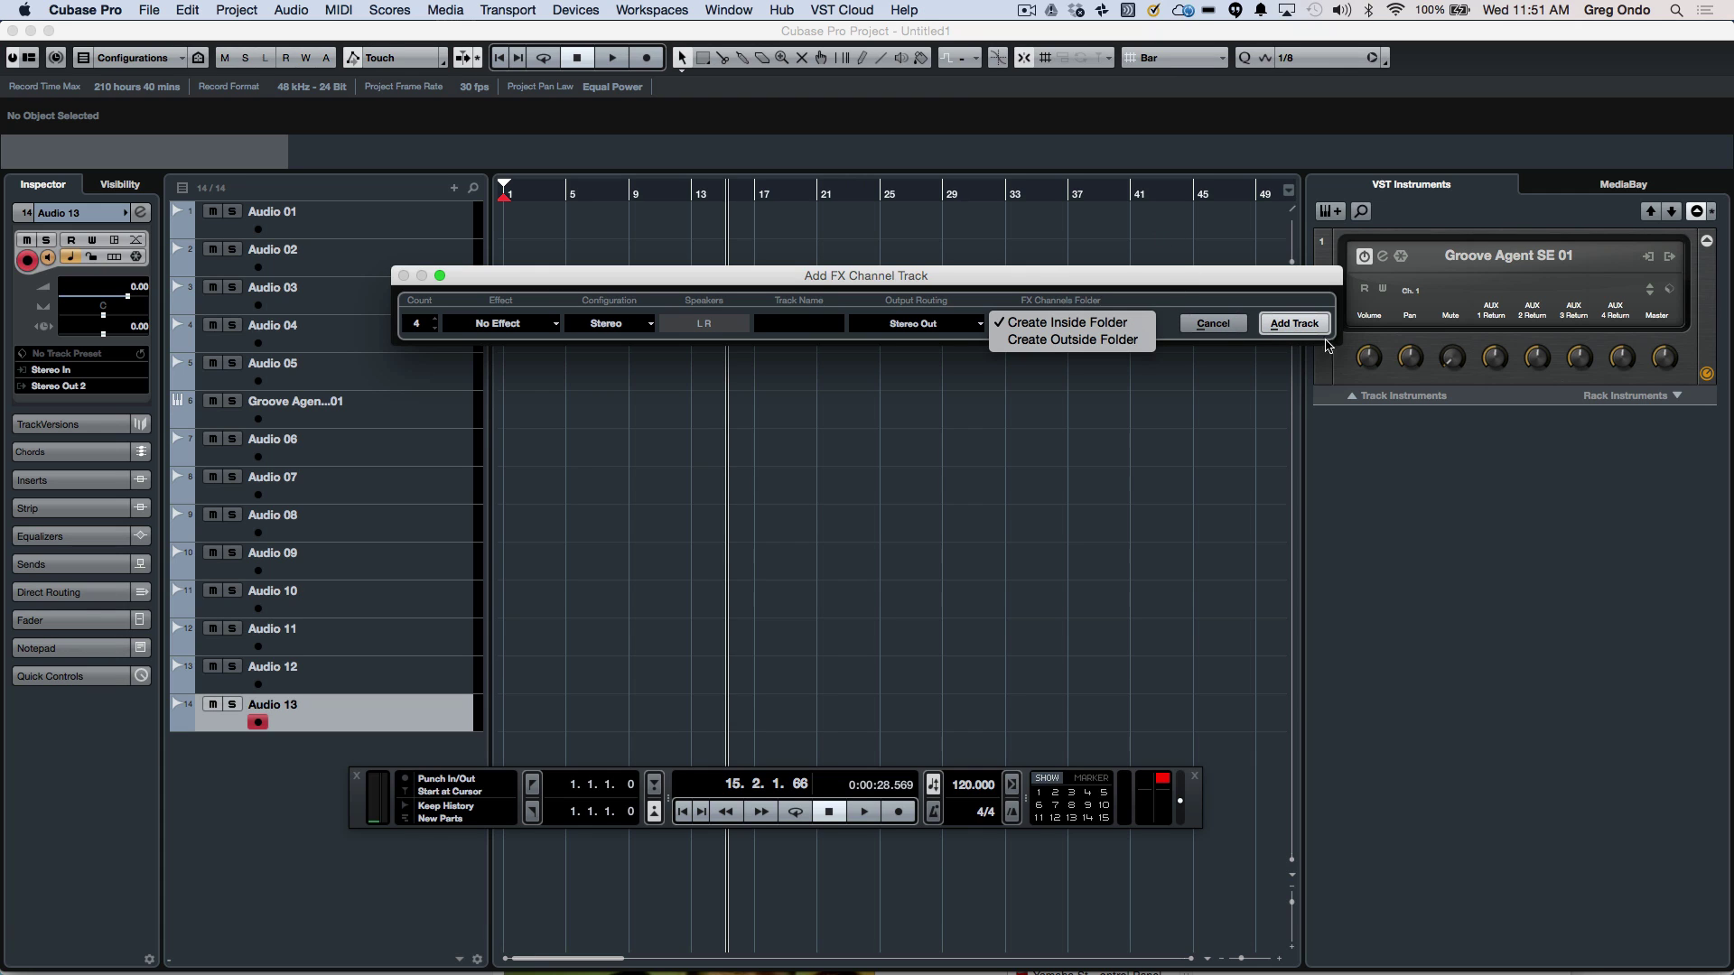
pyautogui.click(1298, 325)
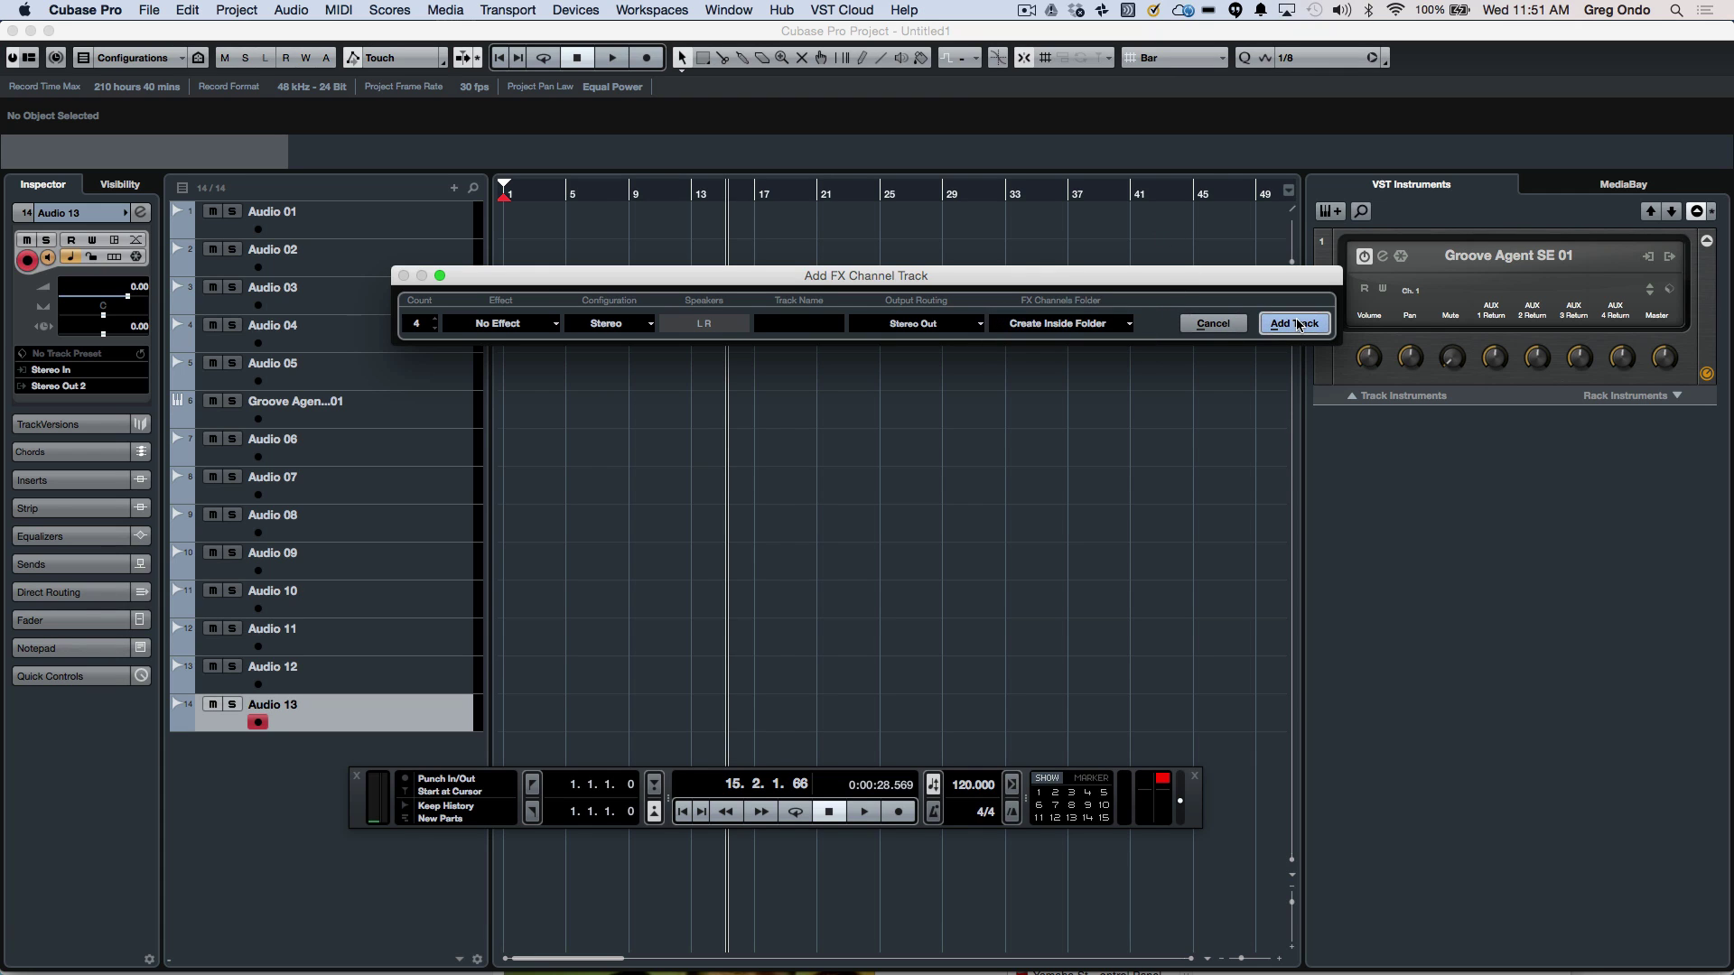
pyautogui.click(1296, 323)
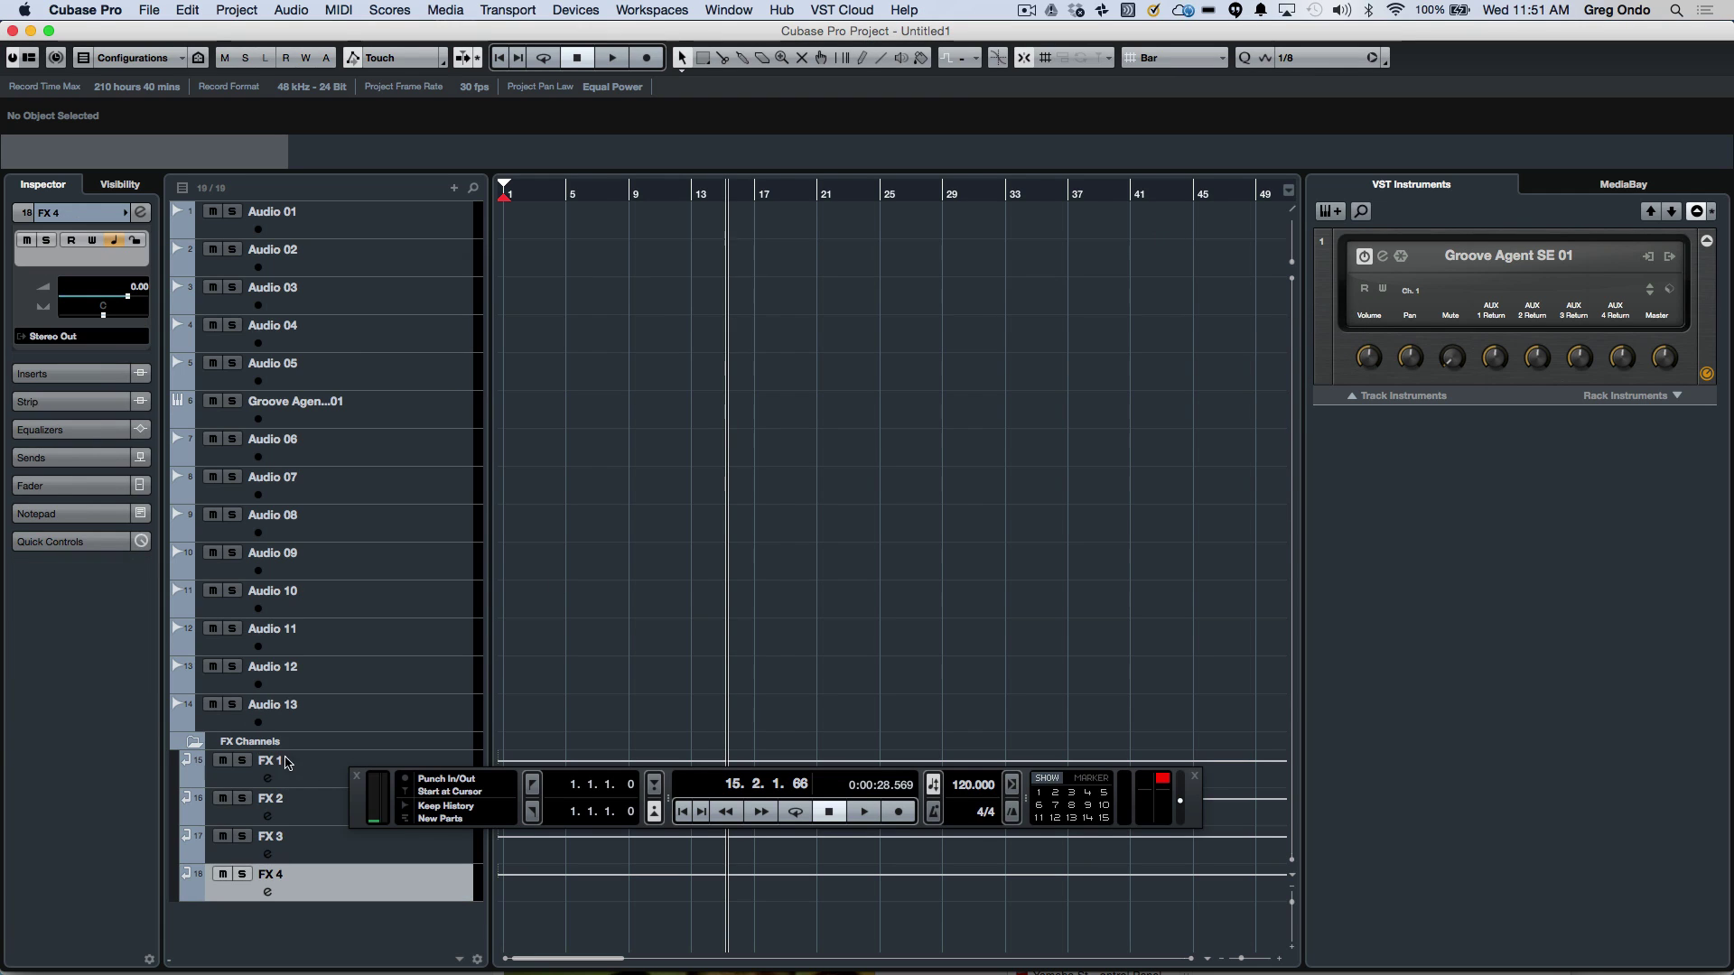
pyautogui.click(191, 746)
pyautogui.click(191, 746)
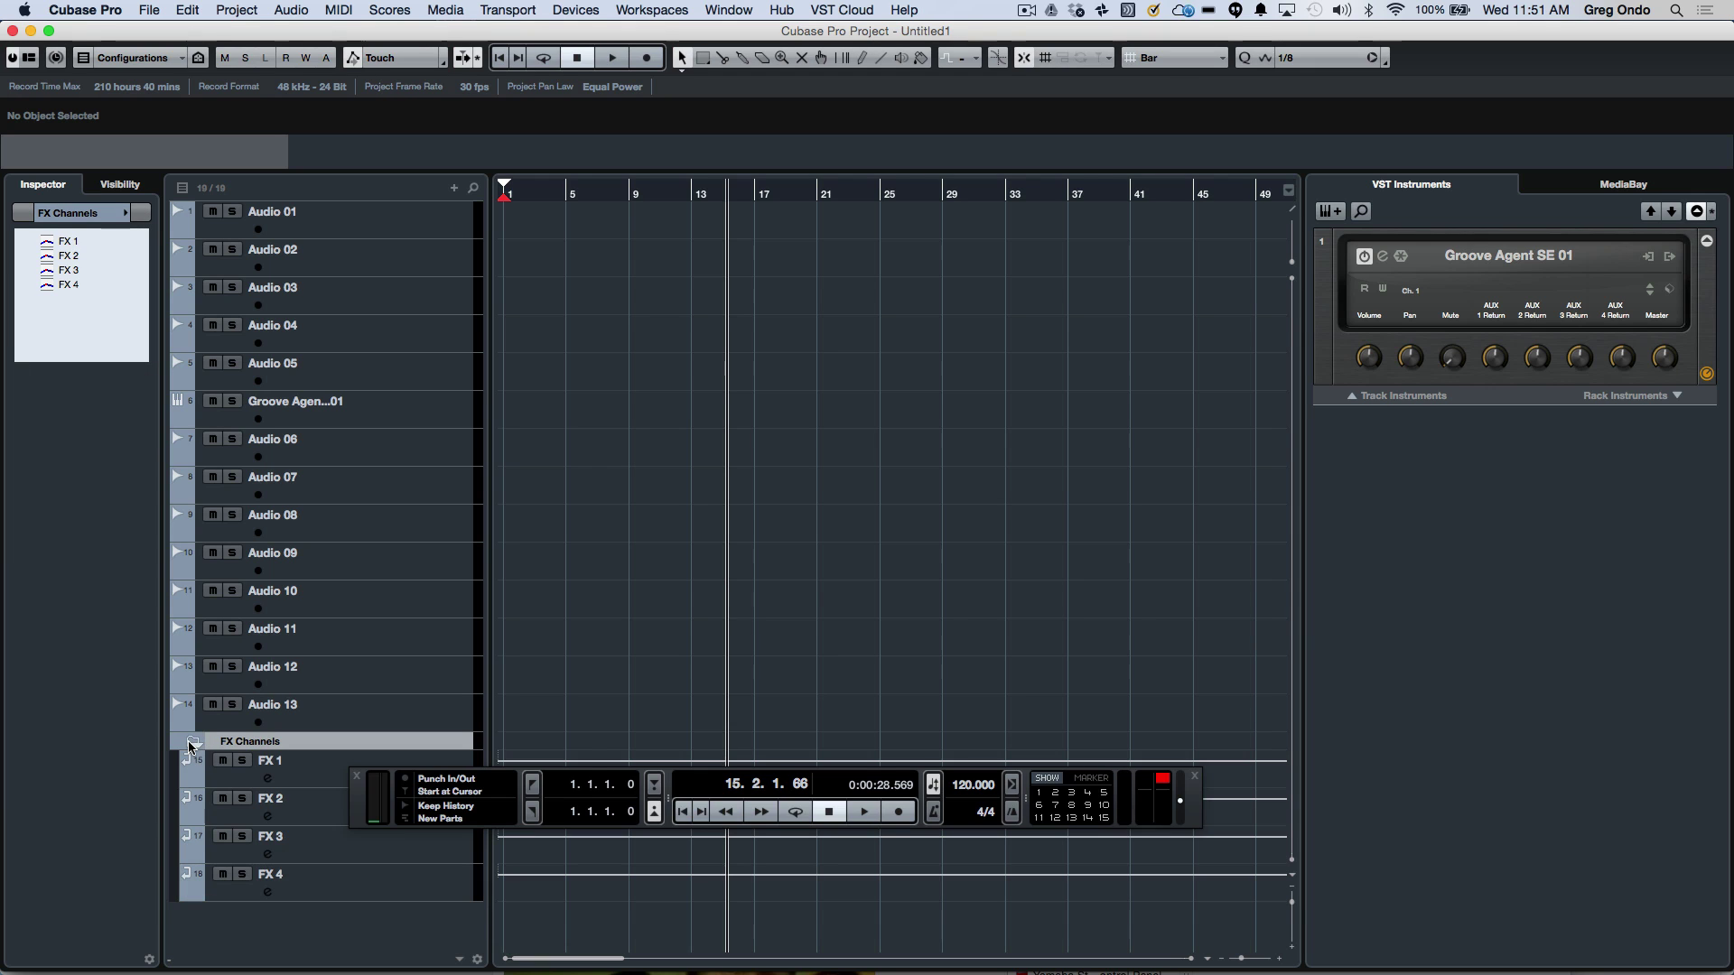
# Step: Add a VCA fader track, VCA 1, created outside any folder
pyautogui.click(361, 220)
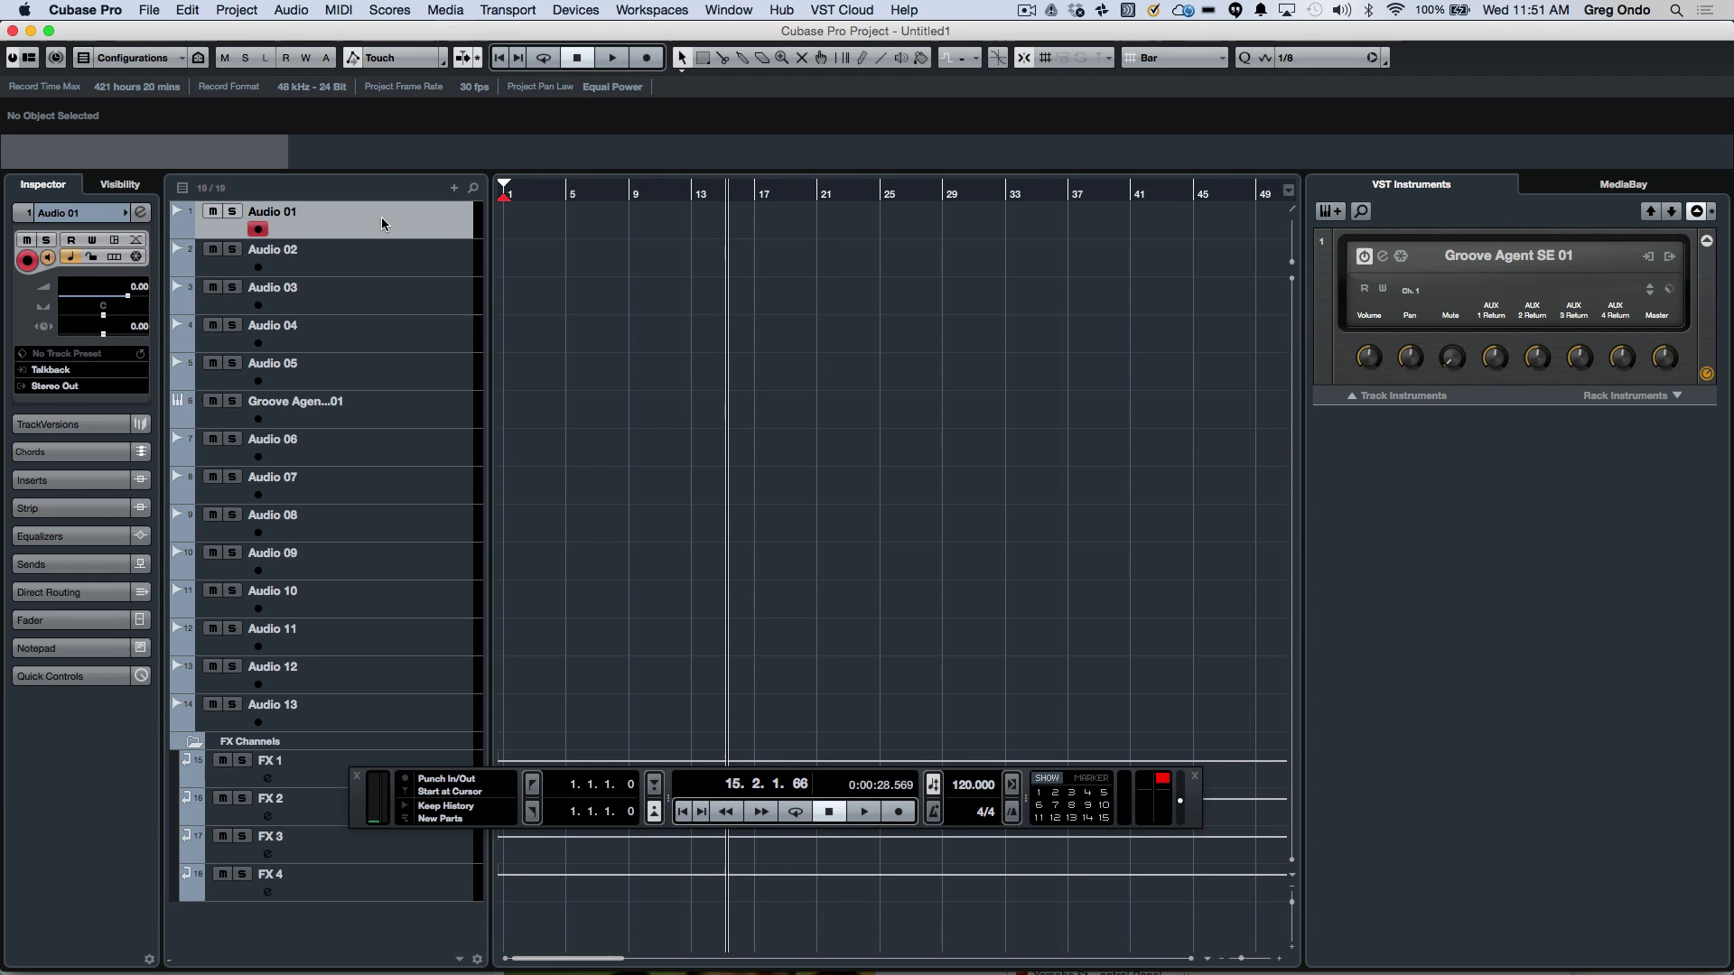
pyautogui.rightClick(382, 217)
pyautogui.moveTo(403, 228)
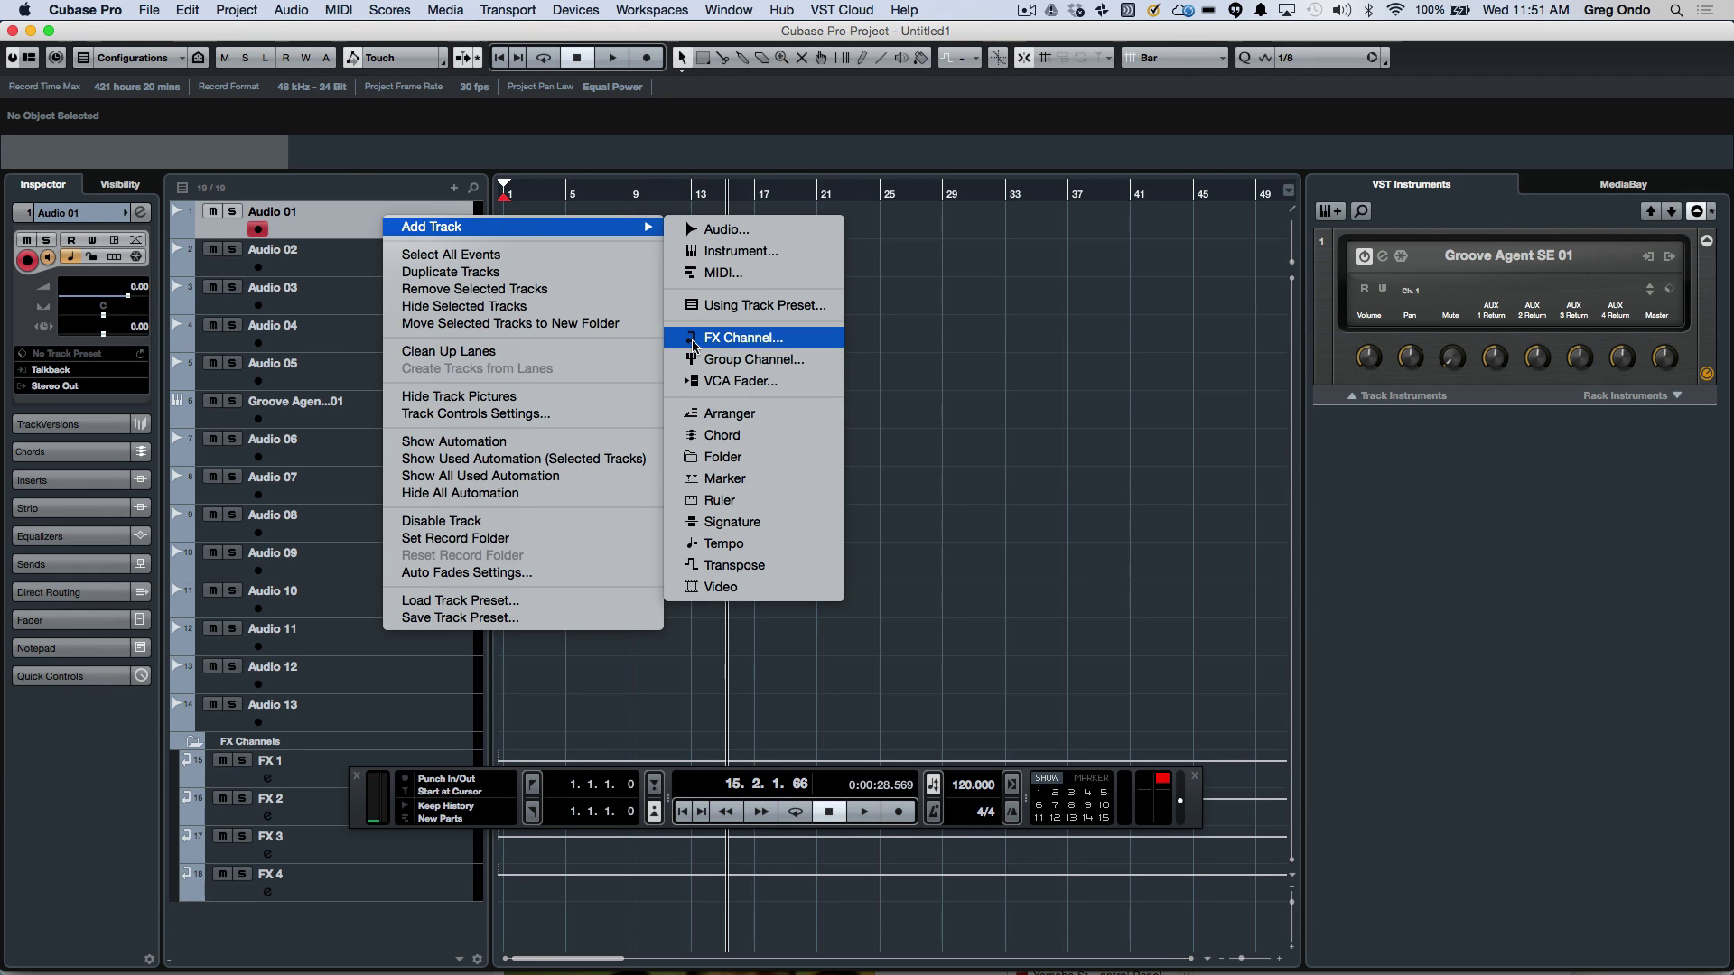
pyautogui.click(720, 380)
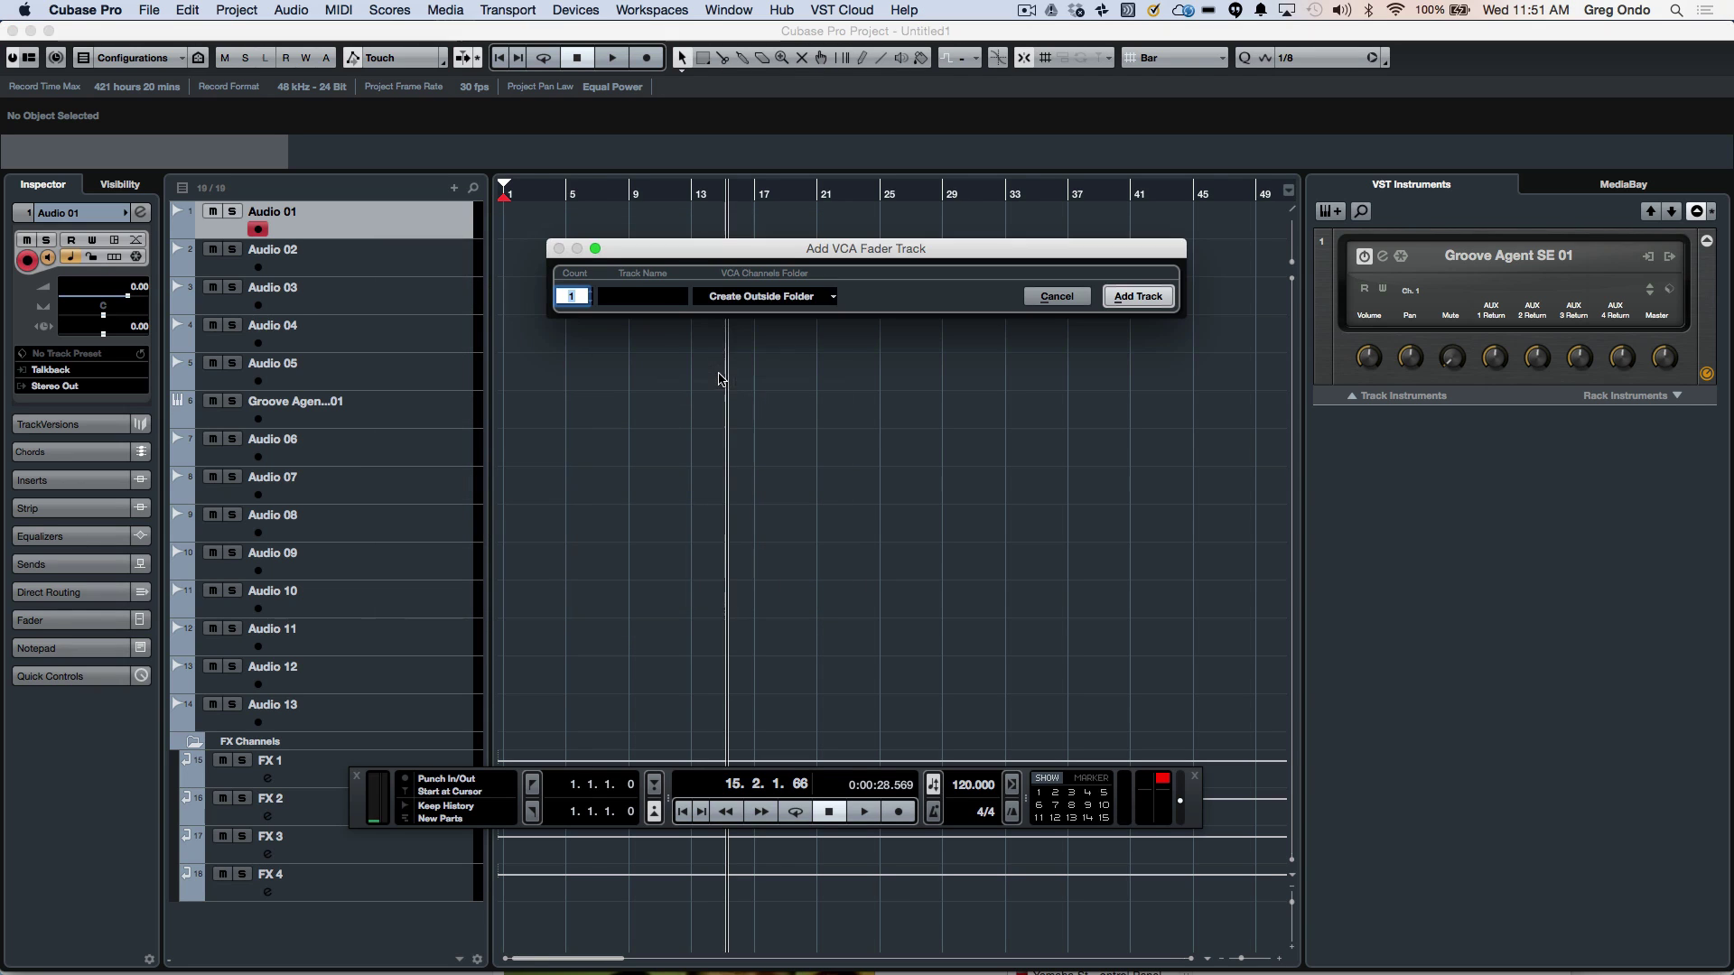
pyautogui.click(752, 298)
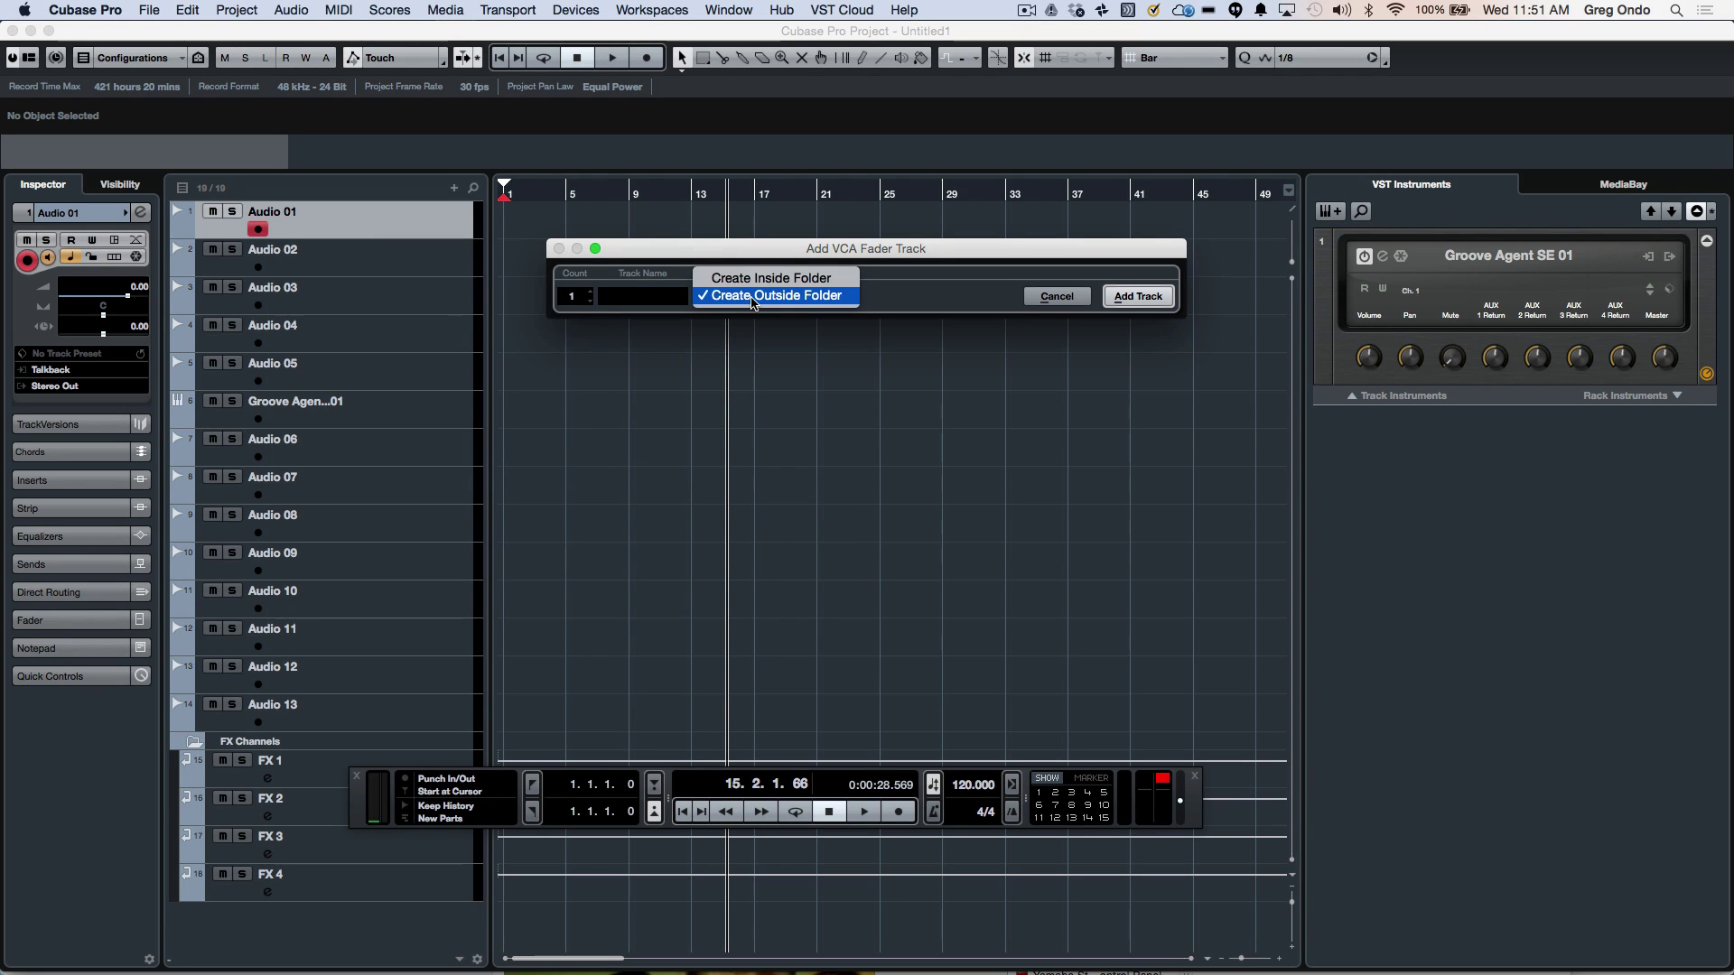
pyautogui.click(753, 298)
pyautogui.click(1137, 296)
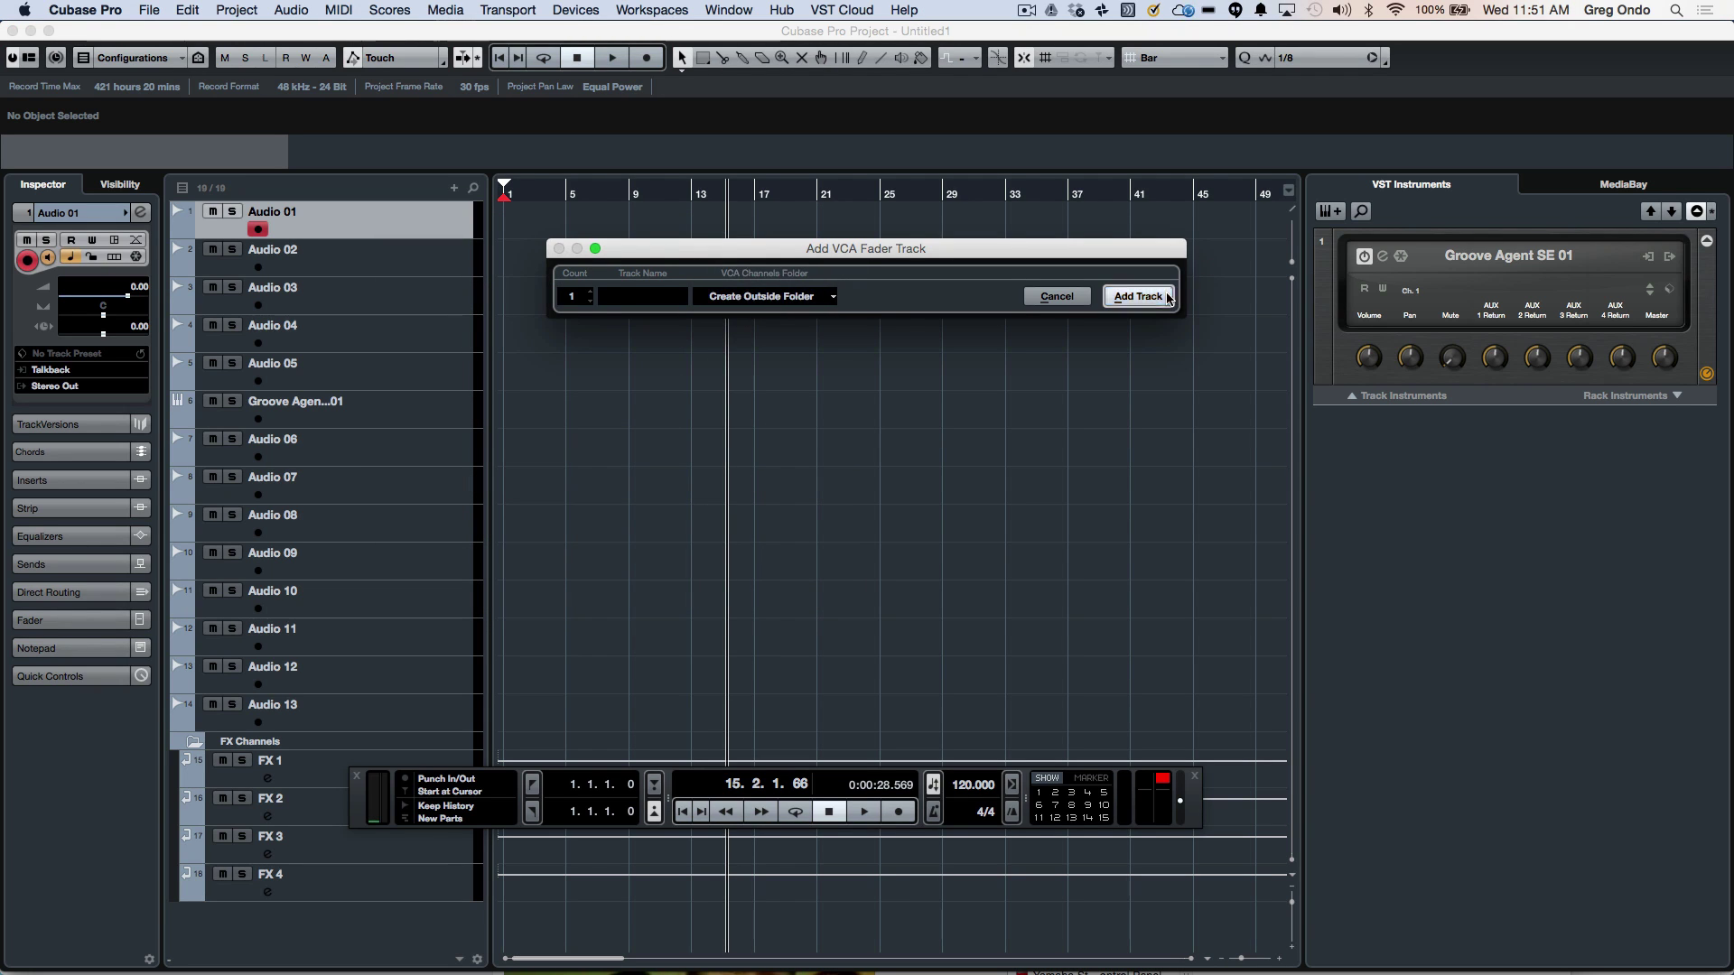
# Step: Add a stereo group channel track, Group 1, created outside any folder
pyautogui.click(338, 755)
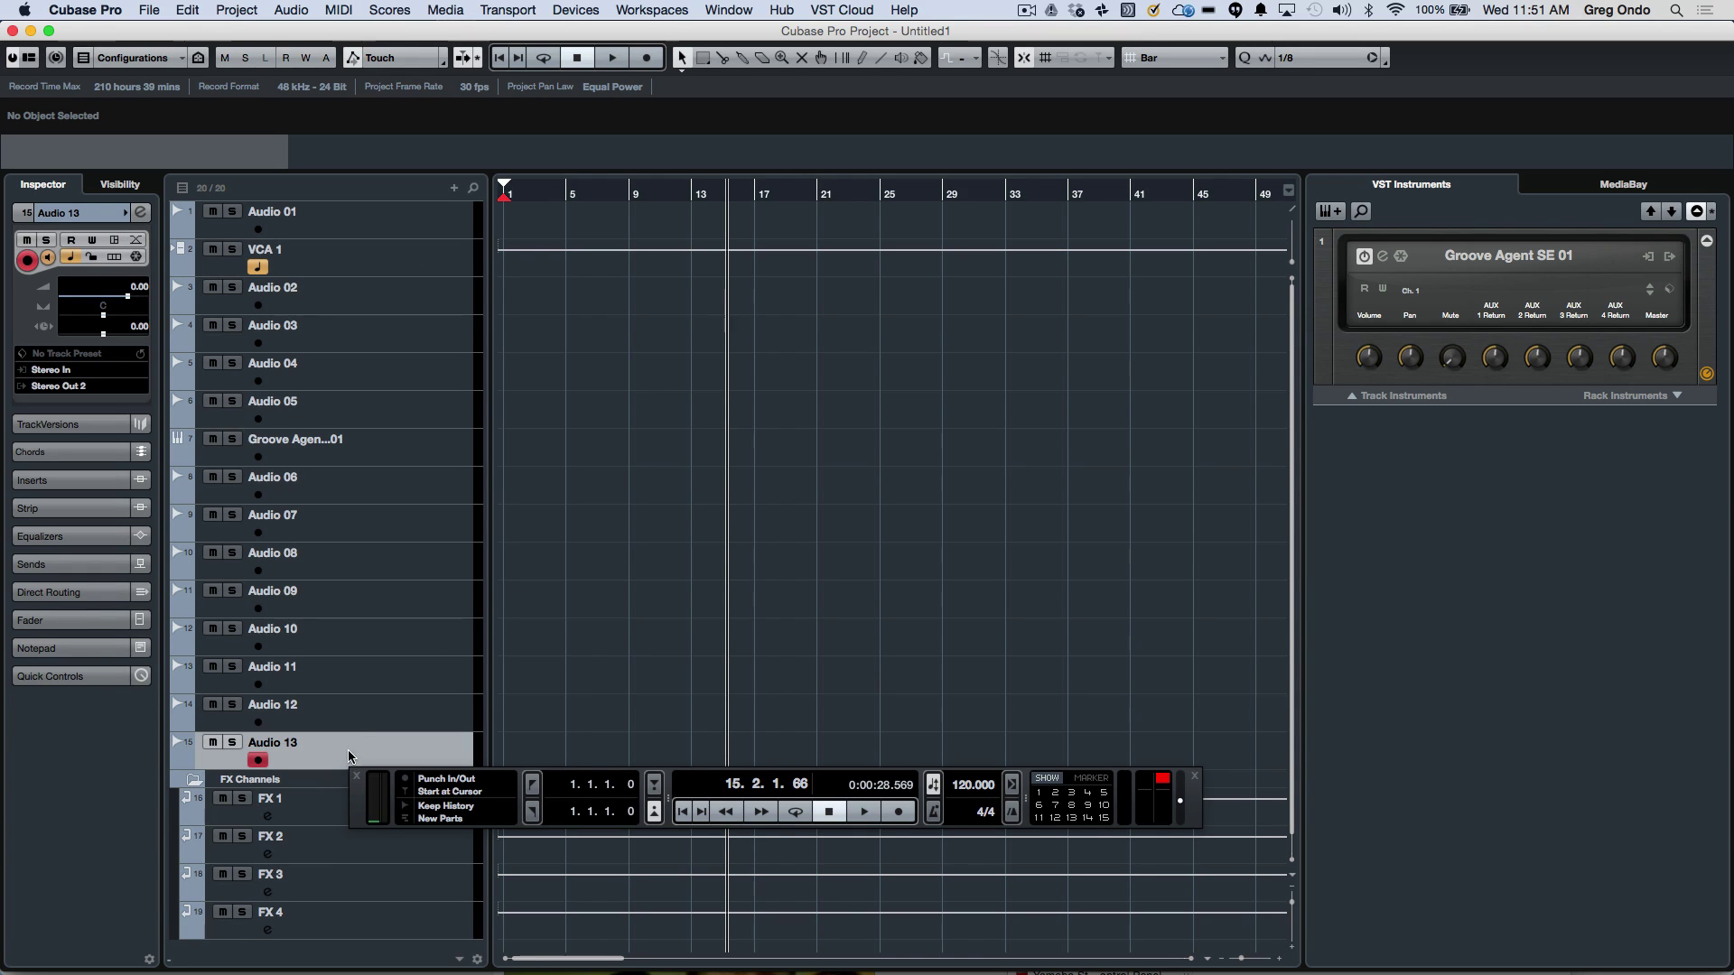
pyautogui.rightClick(353, 752)
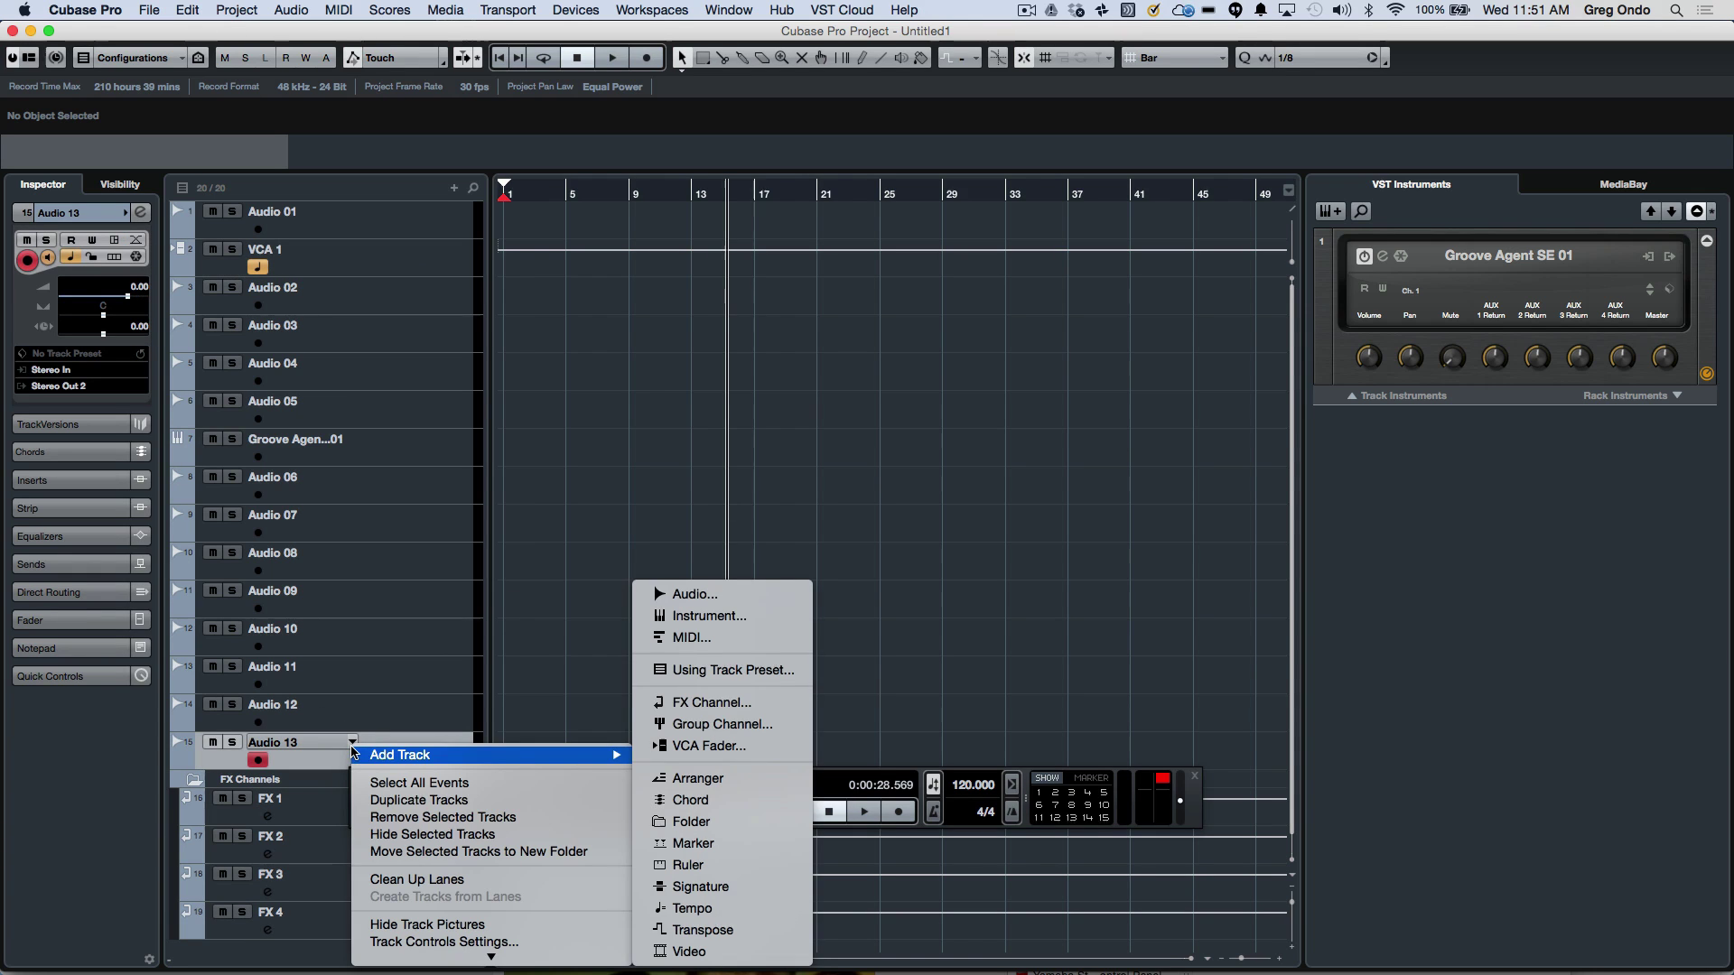
pyautogui.click(695, 727)
pyautogui.click(987, 297)
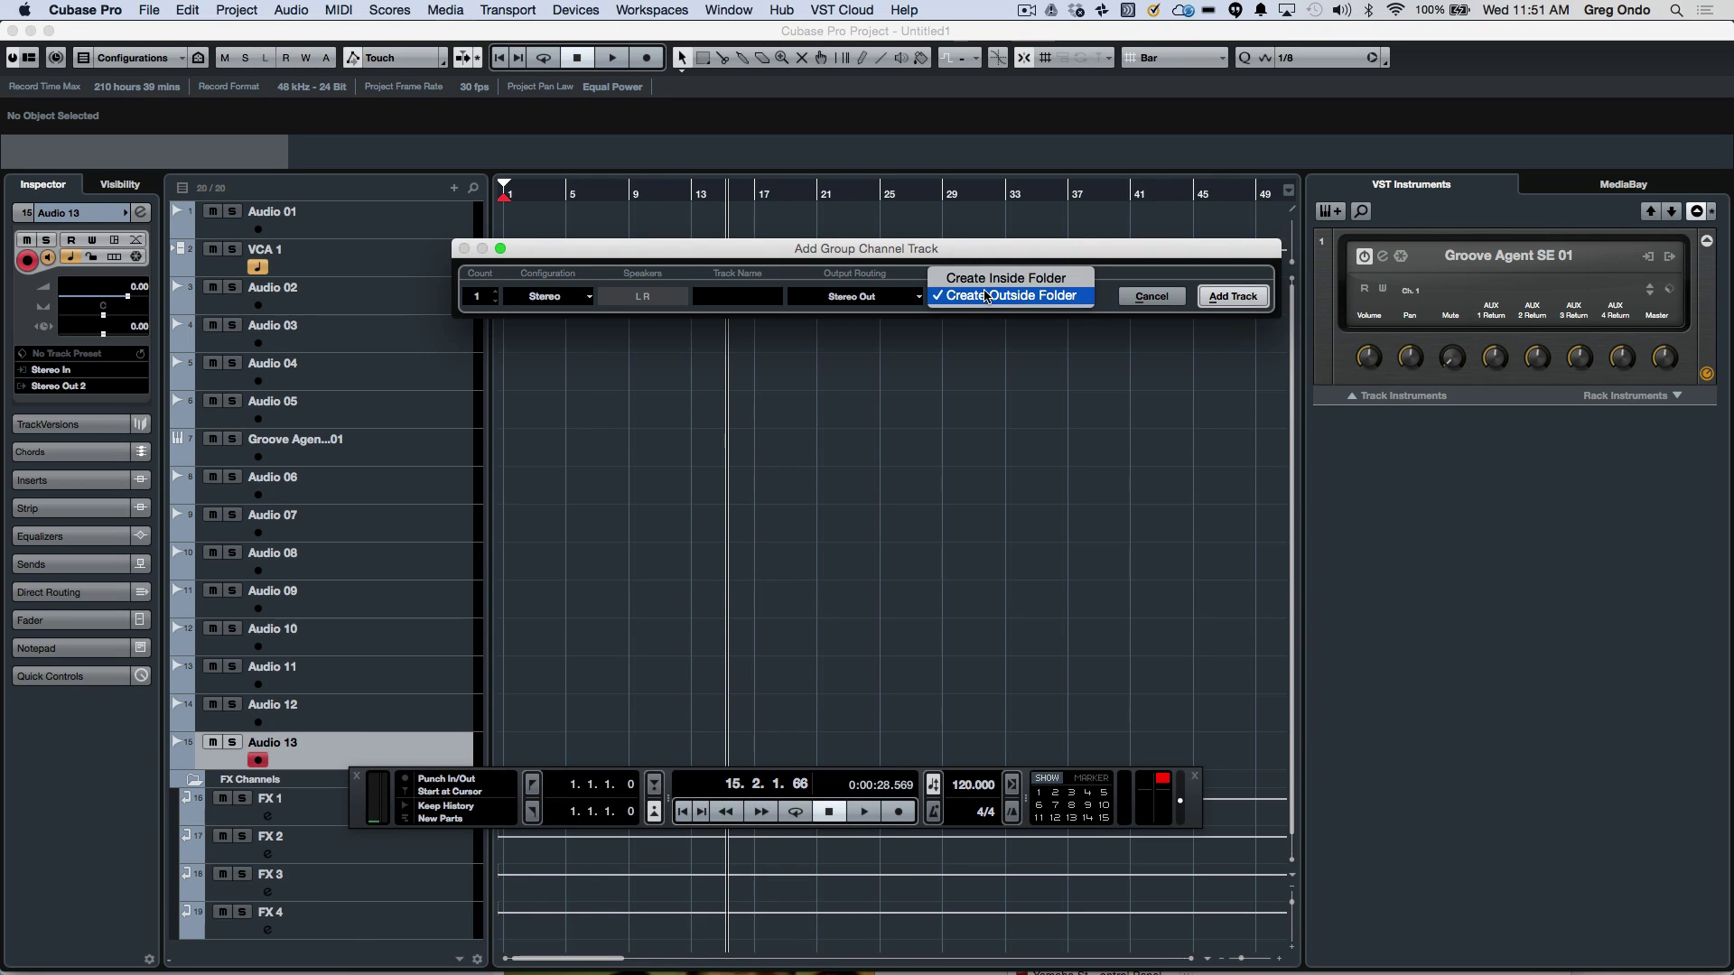
pyautogui.click(987, 298)
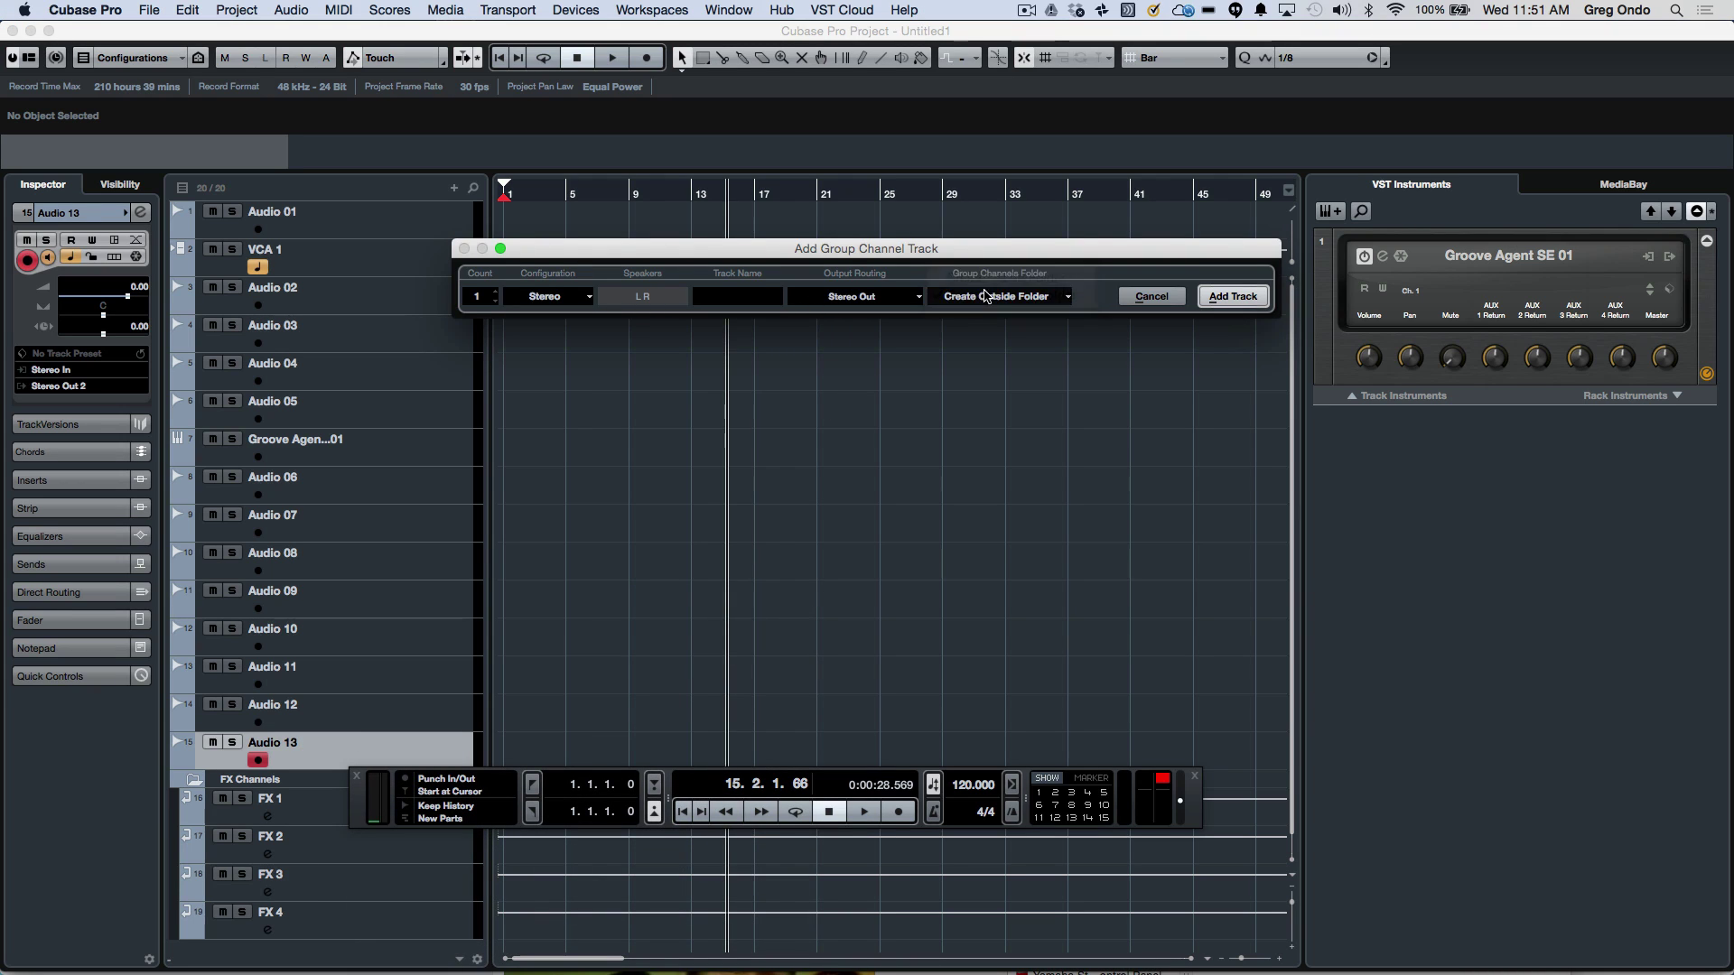
pyautogui.click(1239, 297)
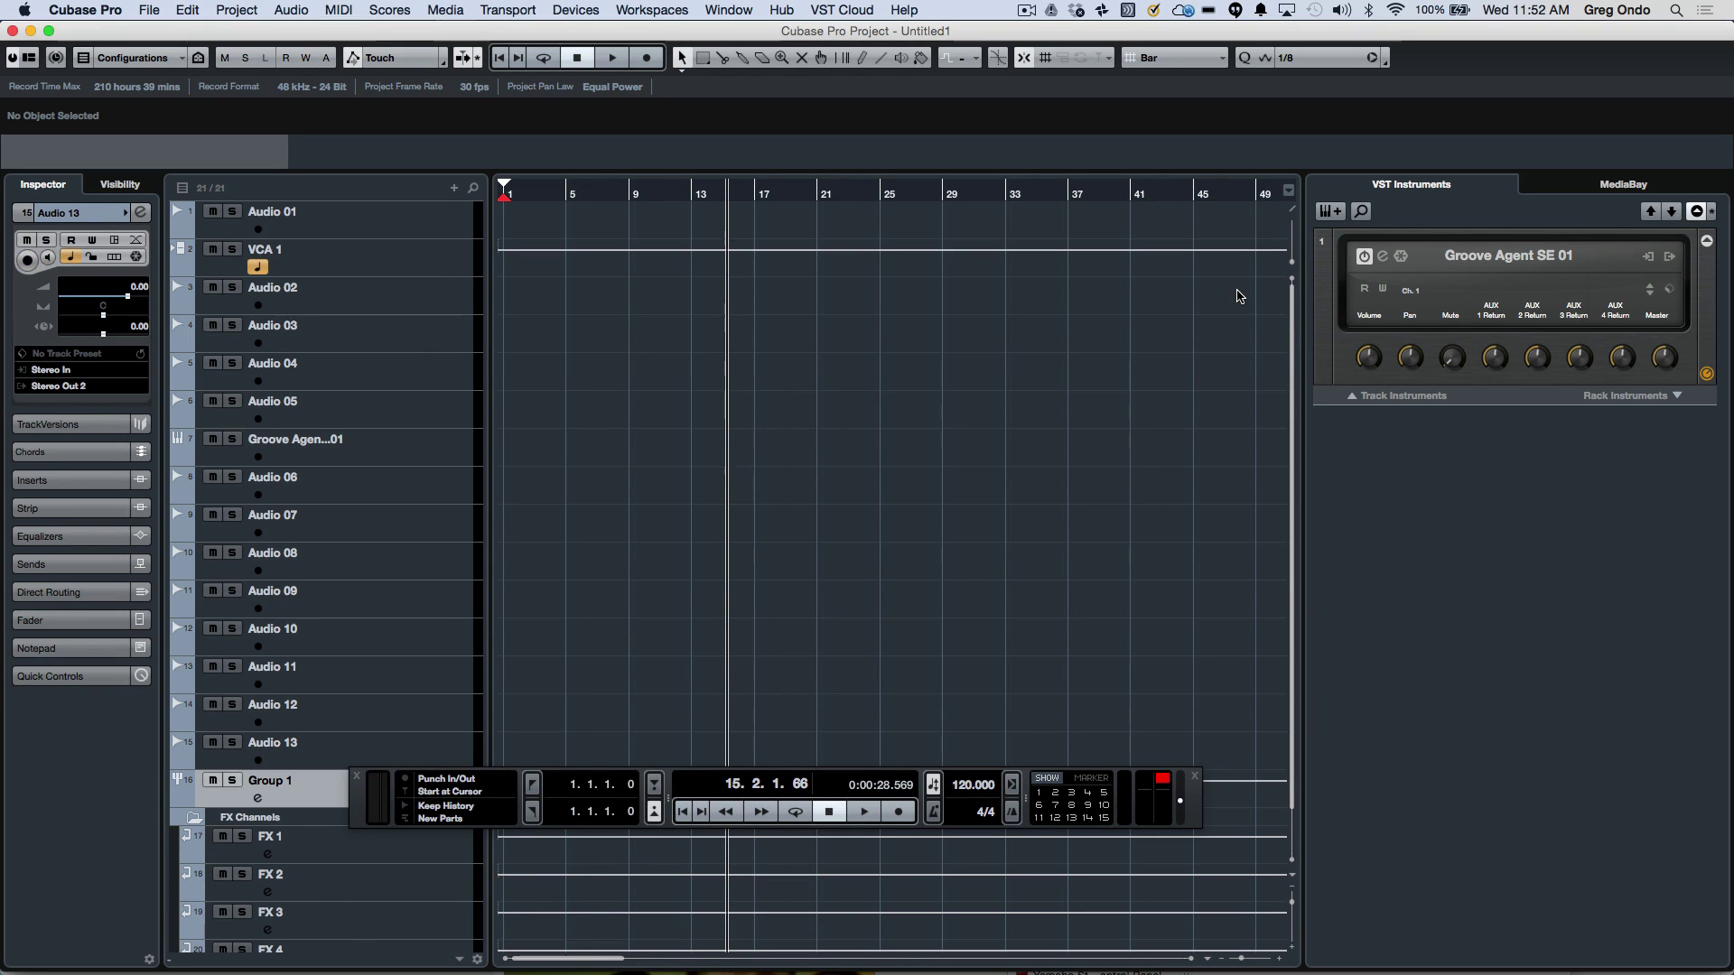
# Step: Select Audio 06 through Audio 13 and set their Inspector output to Groups > Group 1
pyautogui.click(363, 486)
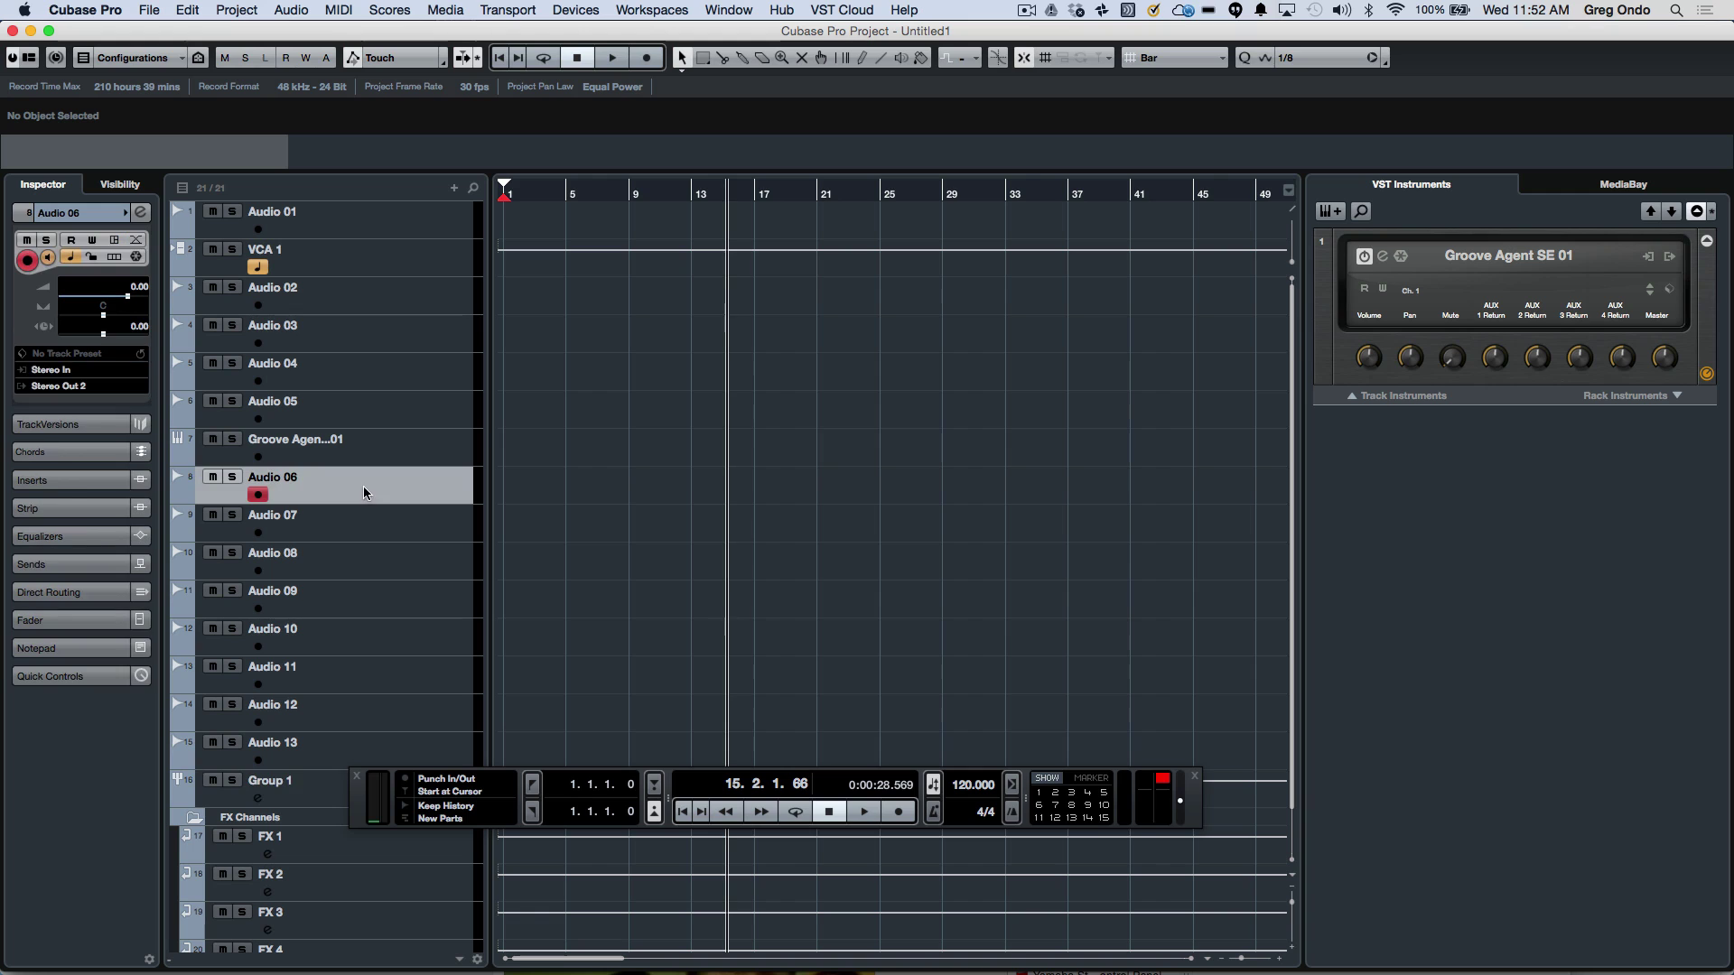
pyautogui.keyDown('shift'); pyautogui.click(327, 754); pyautogui.keyUp('shift')
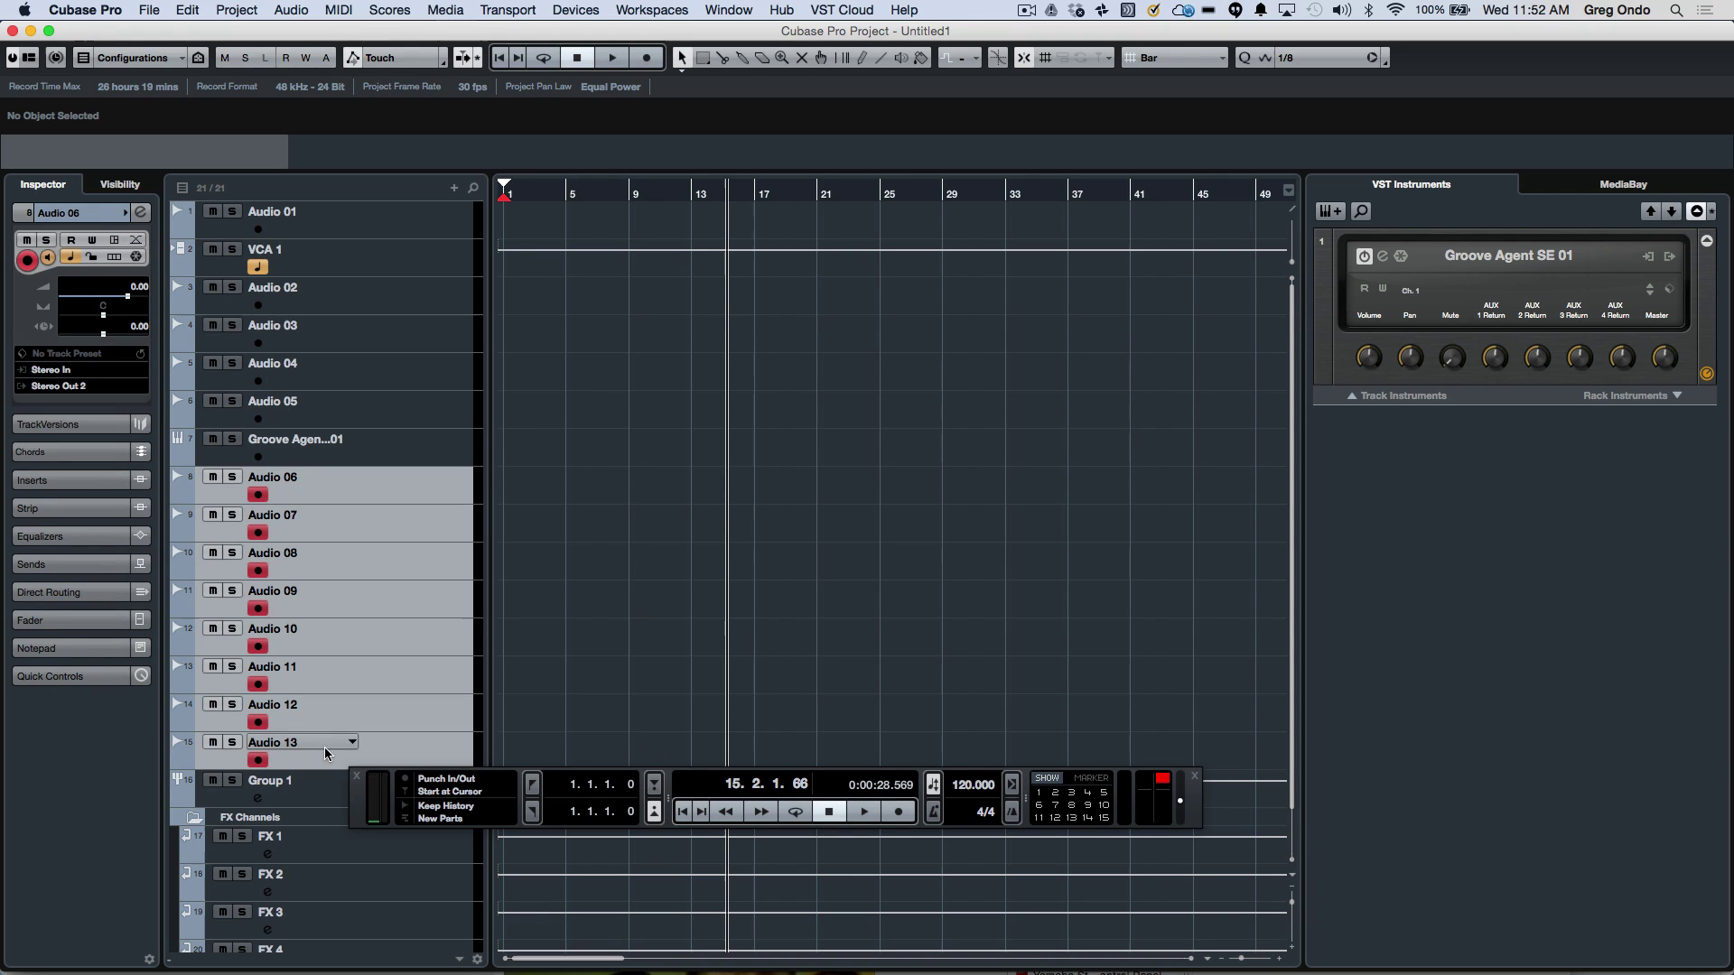
pyautogui.click(57, 388)
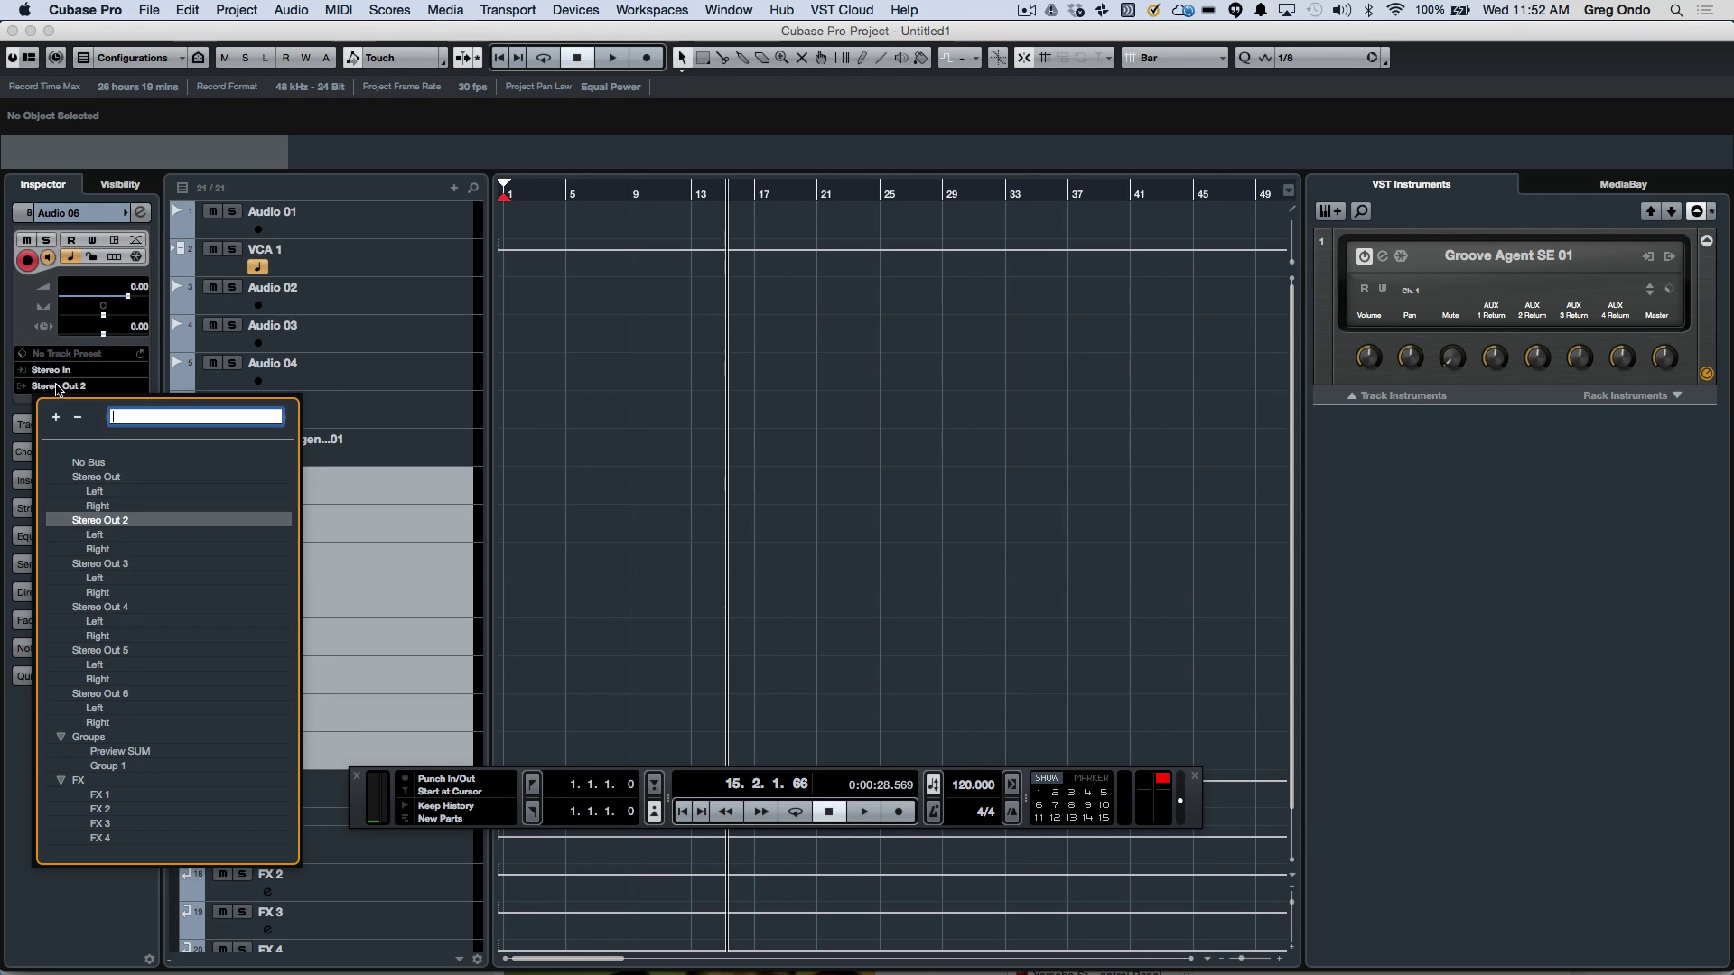
pyautogui.click(122, 770)
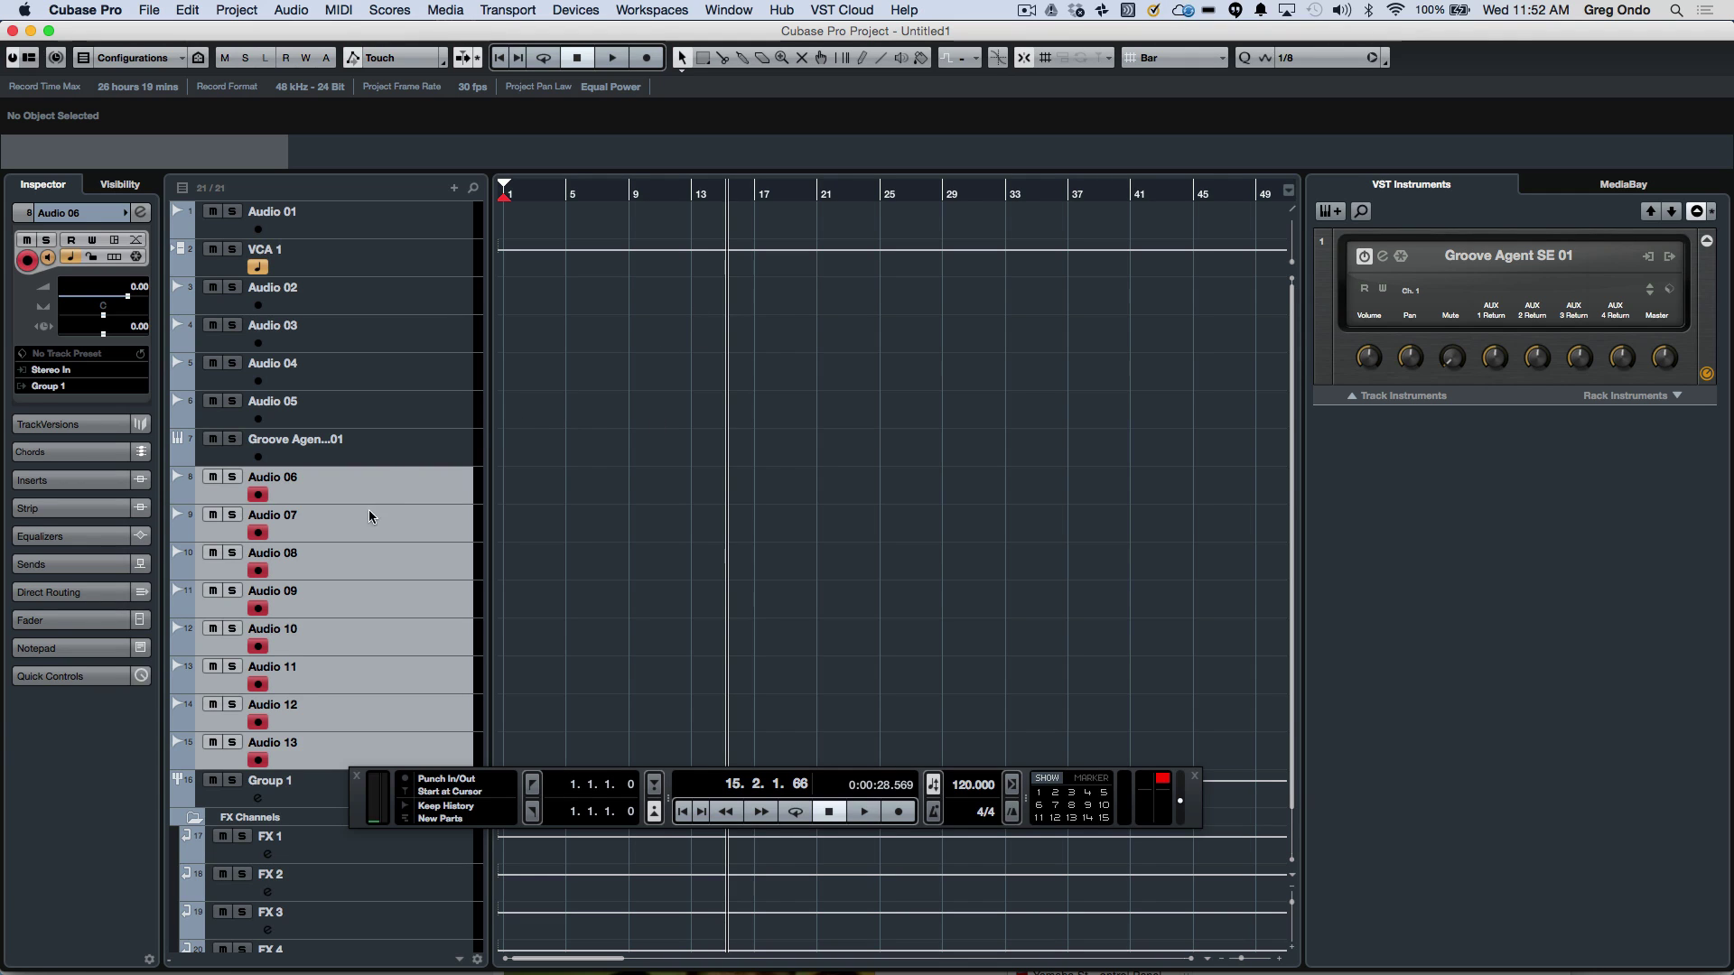
pyautogui.click(425, 443)
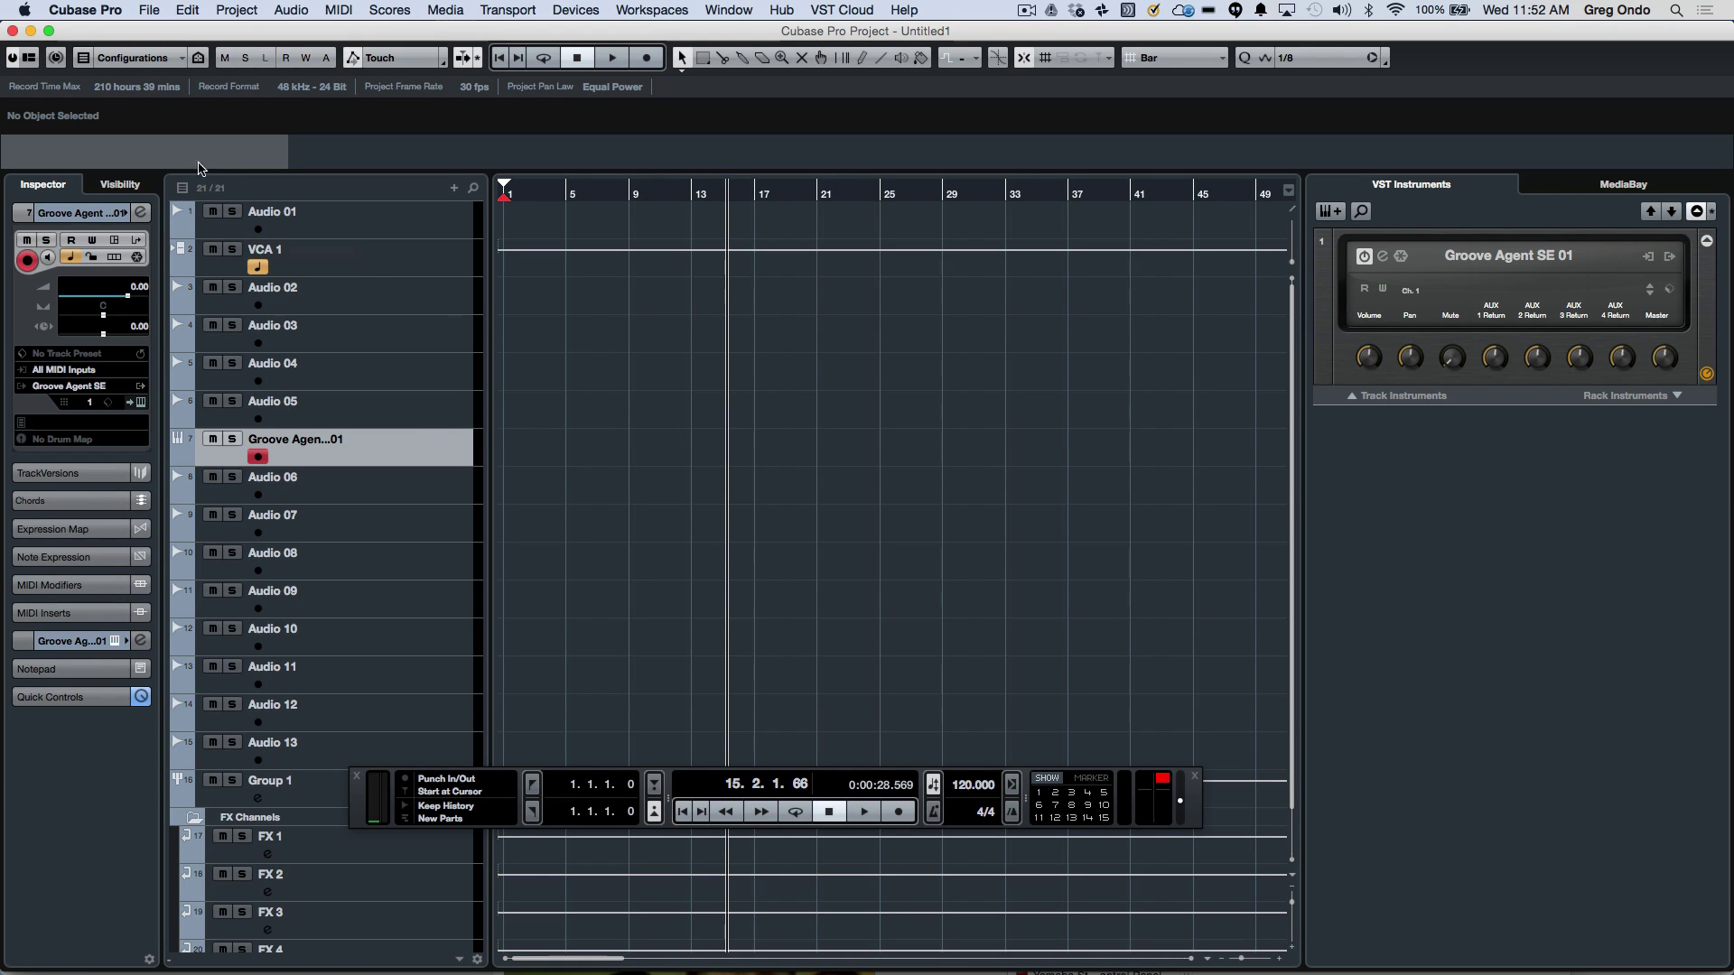
pyautogui.click(30, 59)
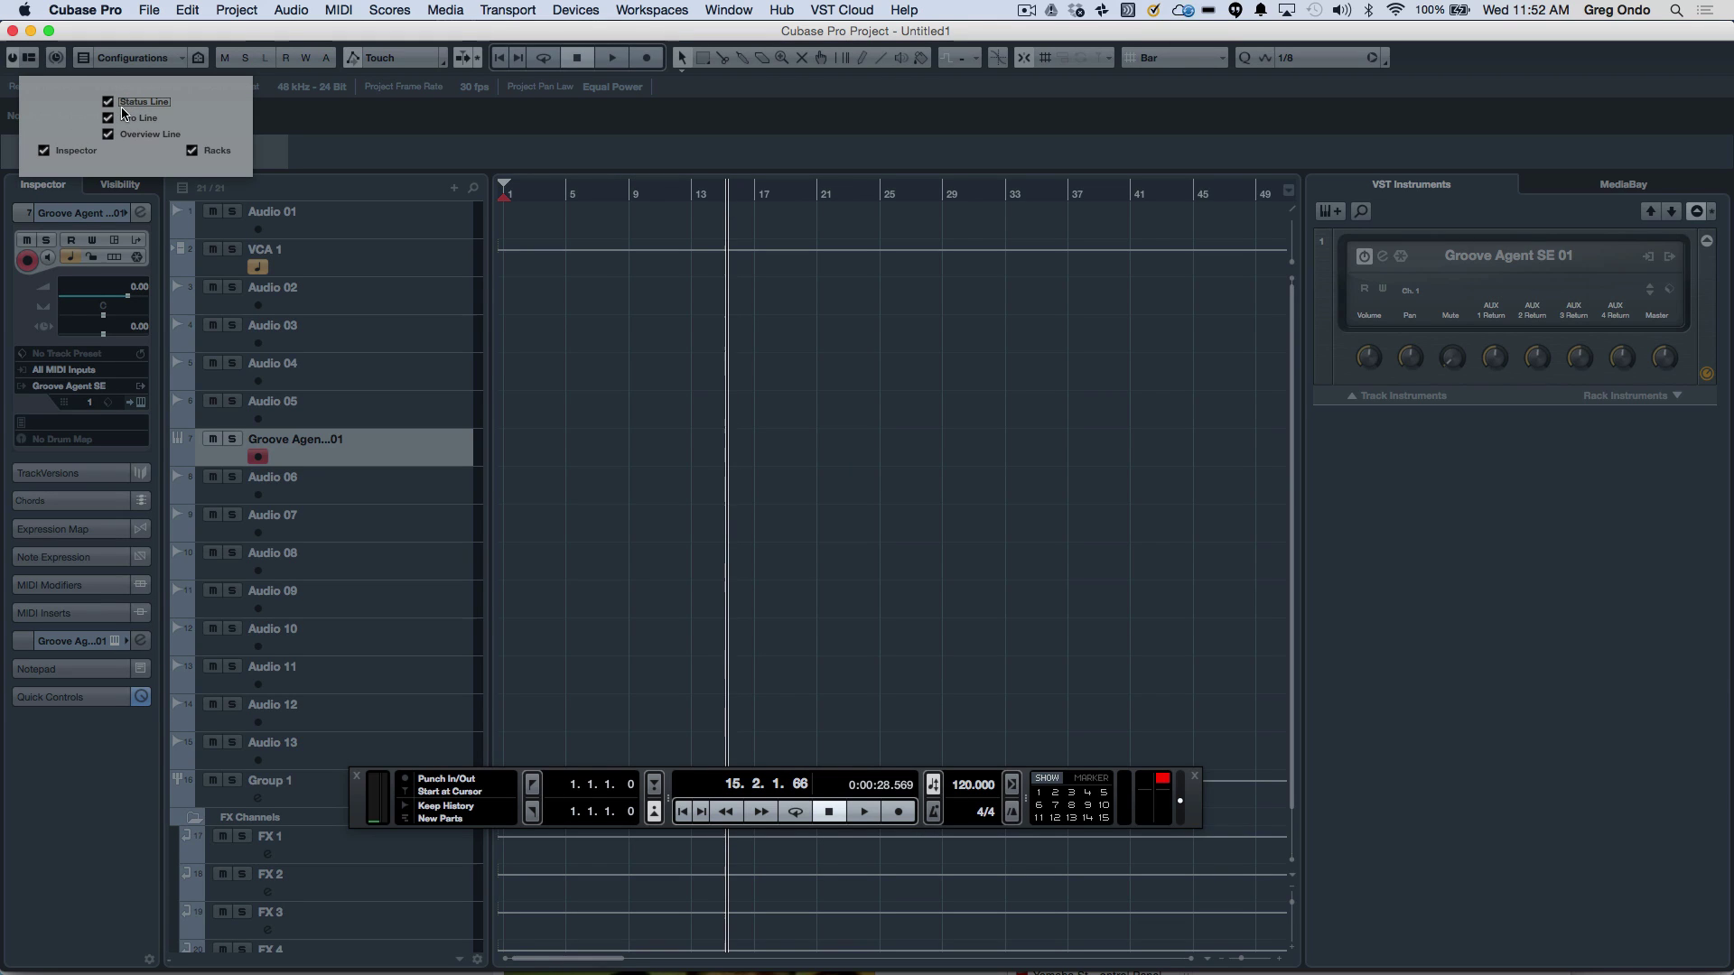
pyautogui.click(109, 101)
pyautogui.click(108, 118)
pyautogui.click(109, 133)
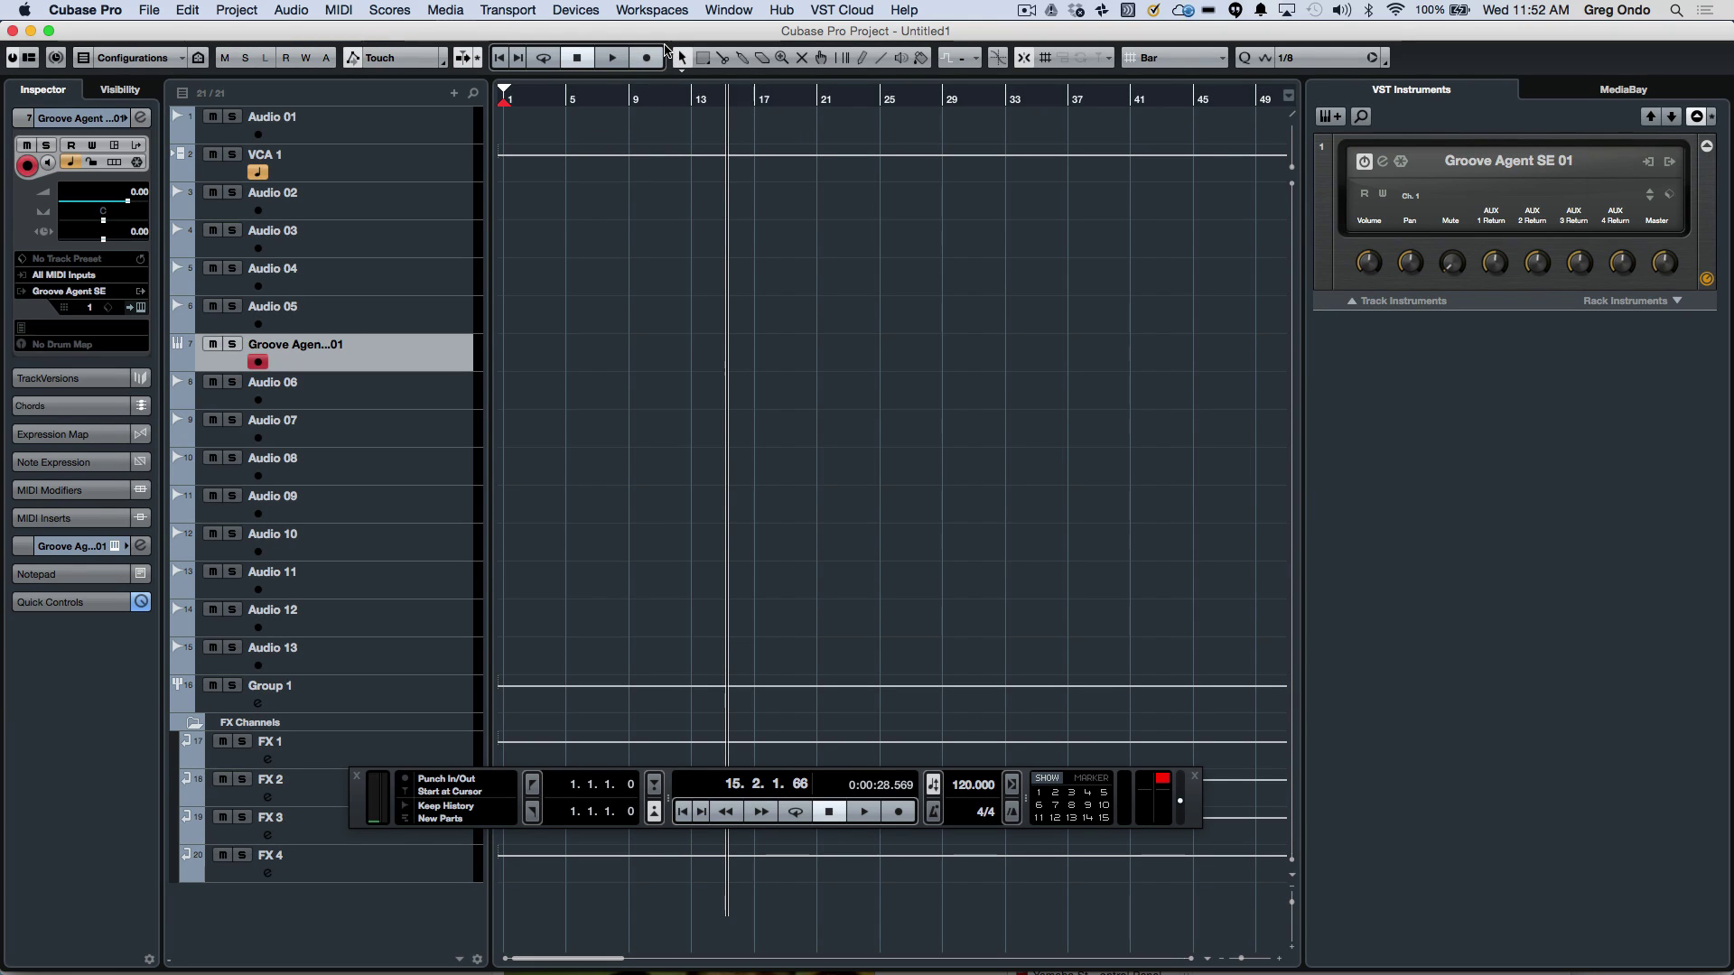
pyautogui.rightClick(669, 51)
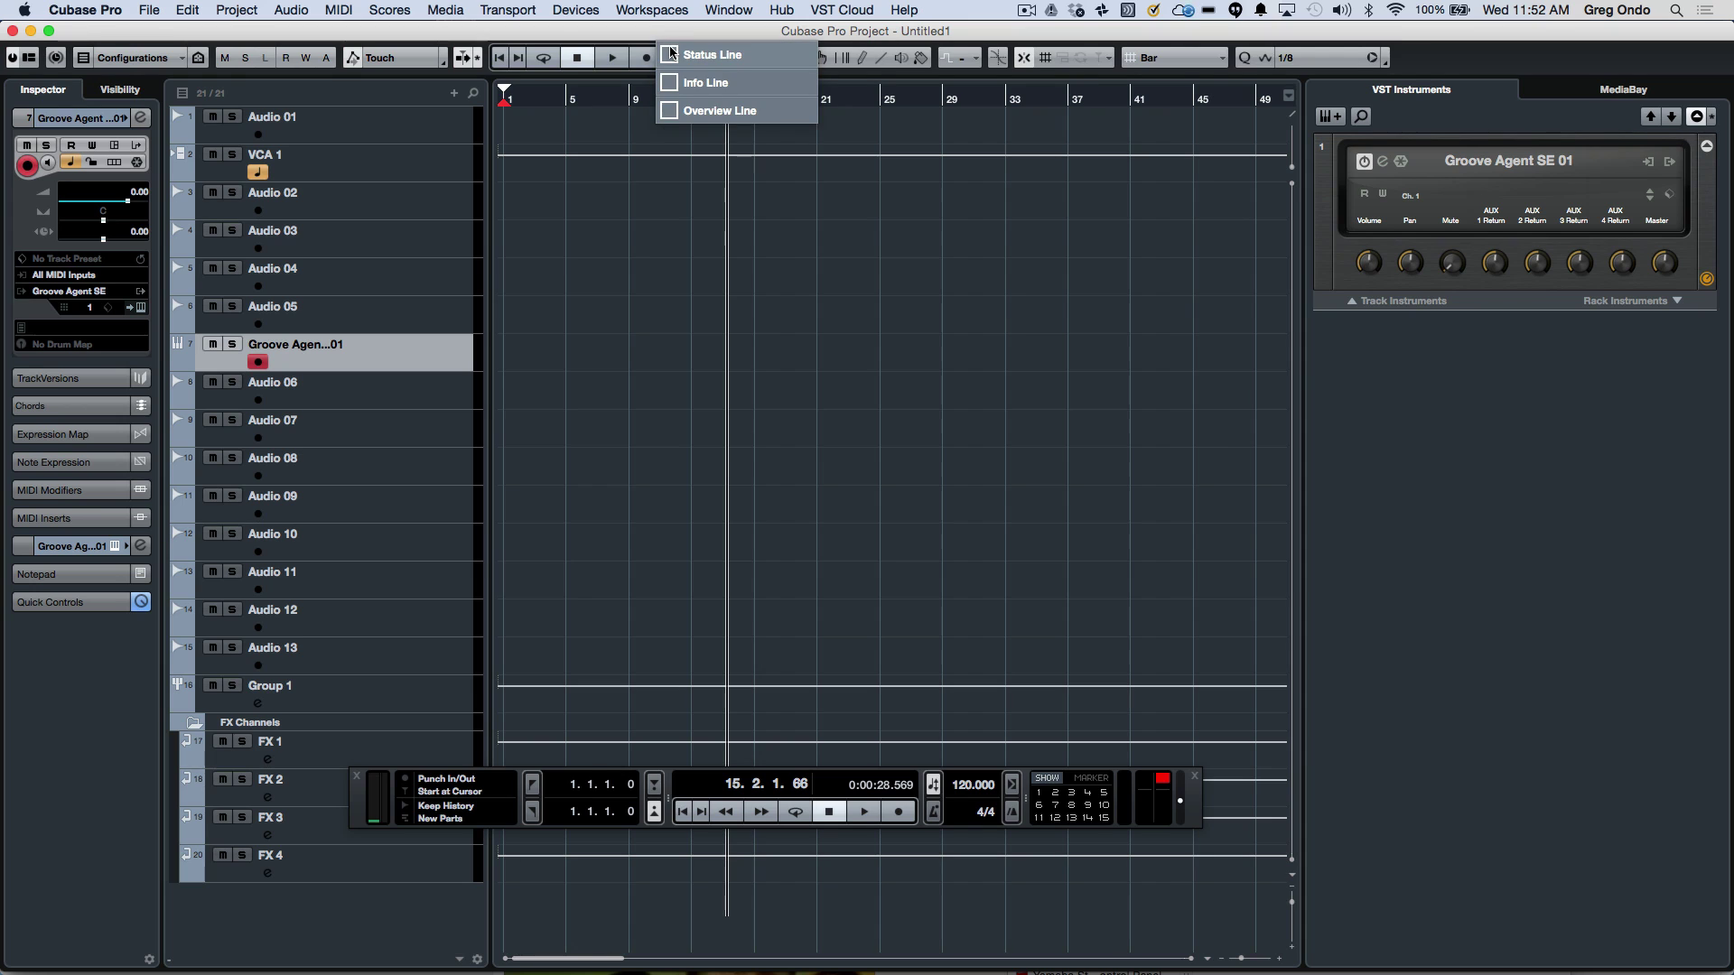
pyautogui.click(671, 56)
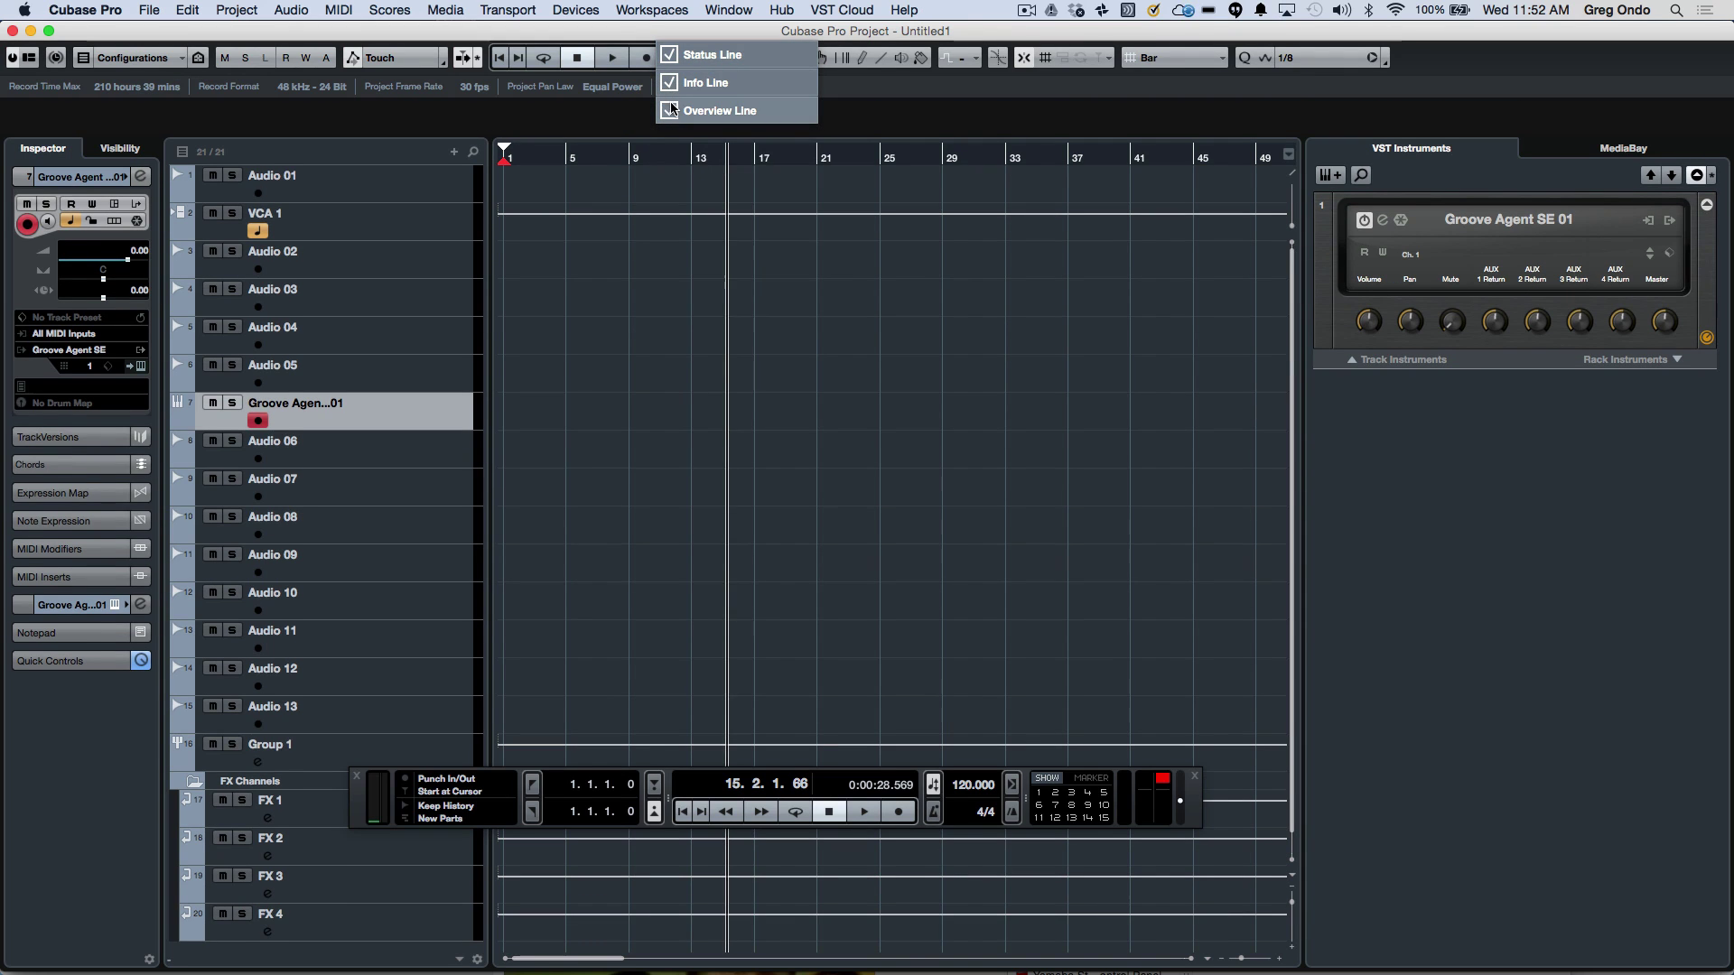
pyautogui.click(670, 110)
pyautogui.click(671, 83)
pyautogui.click(673, 58)
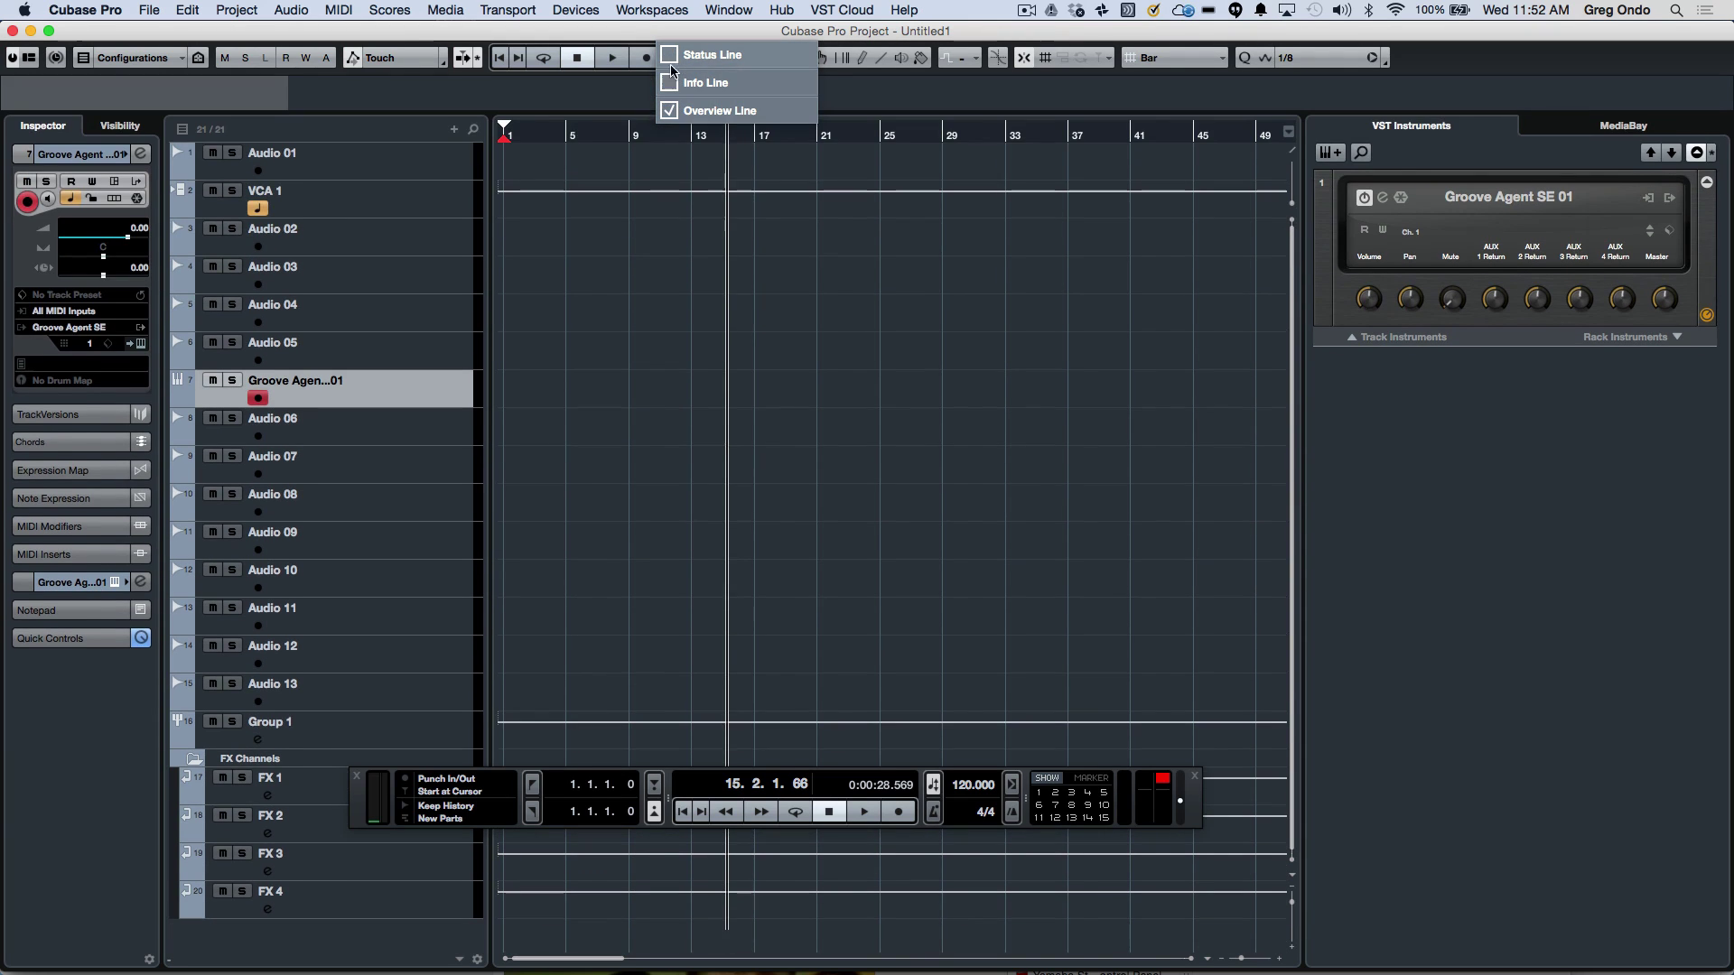
pyautogui.click(671, 56)
pyautogui.click(670, 83)
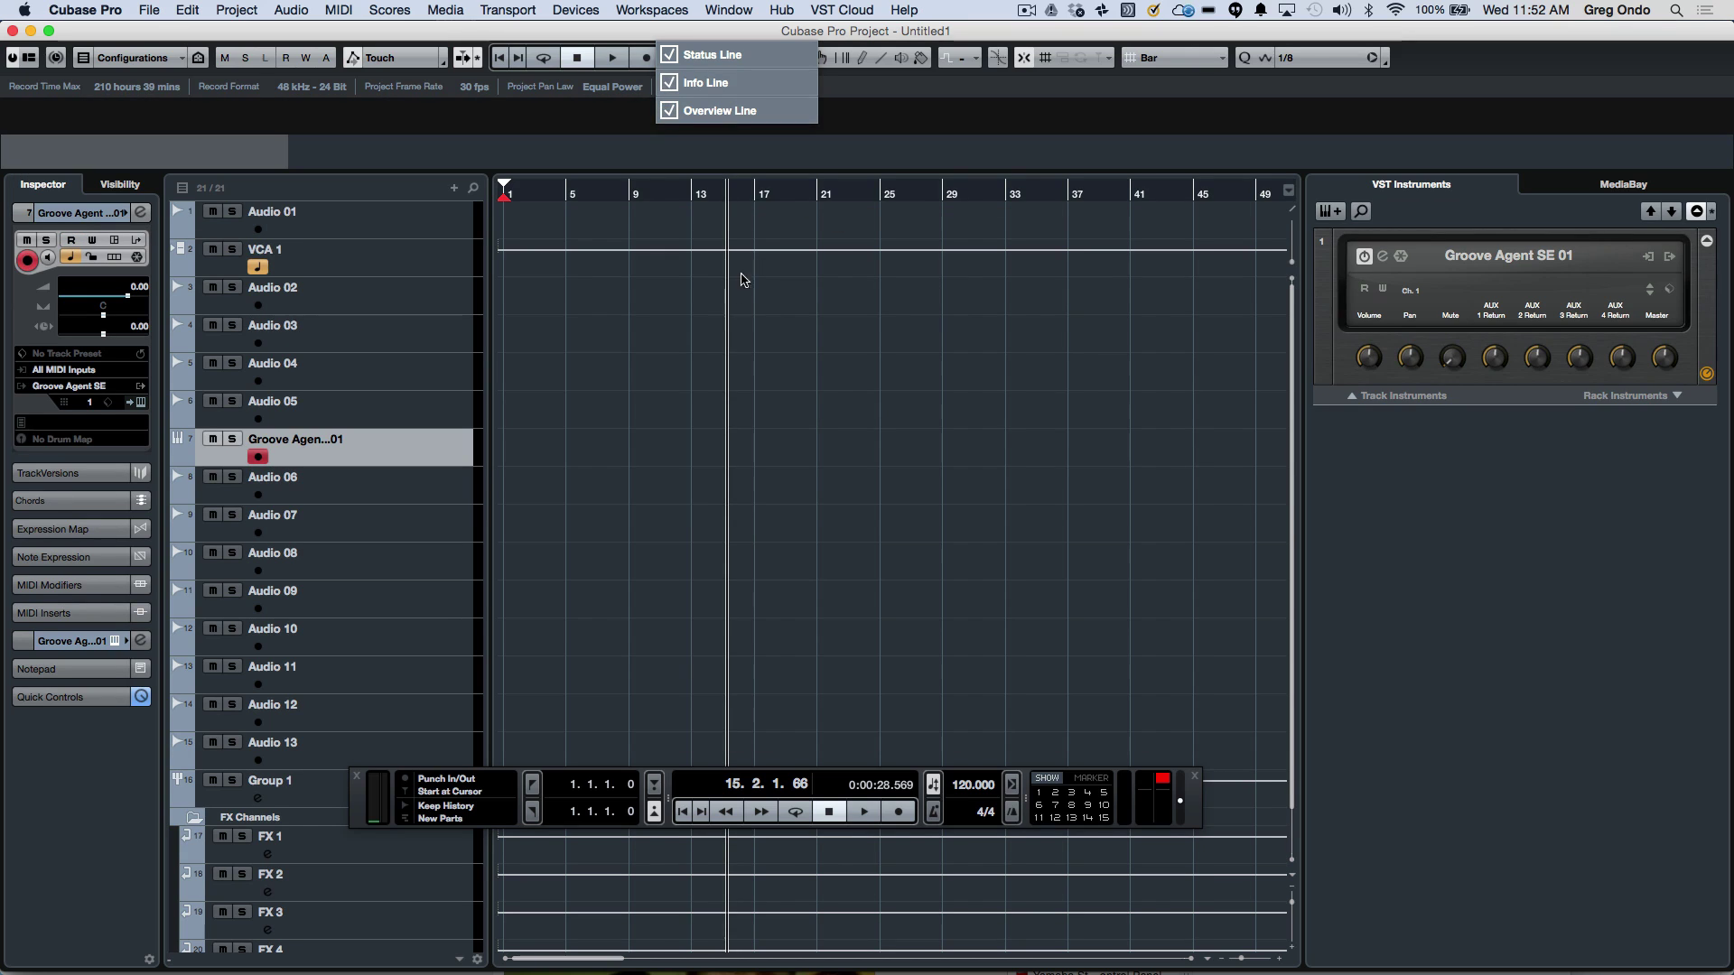
pyautogui.click(890, 337)
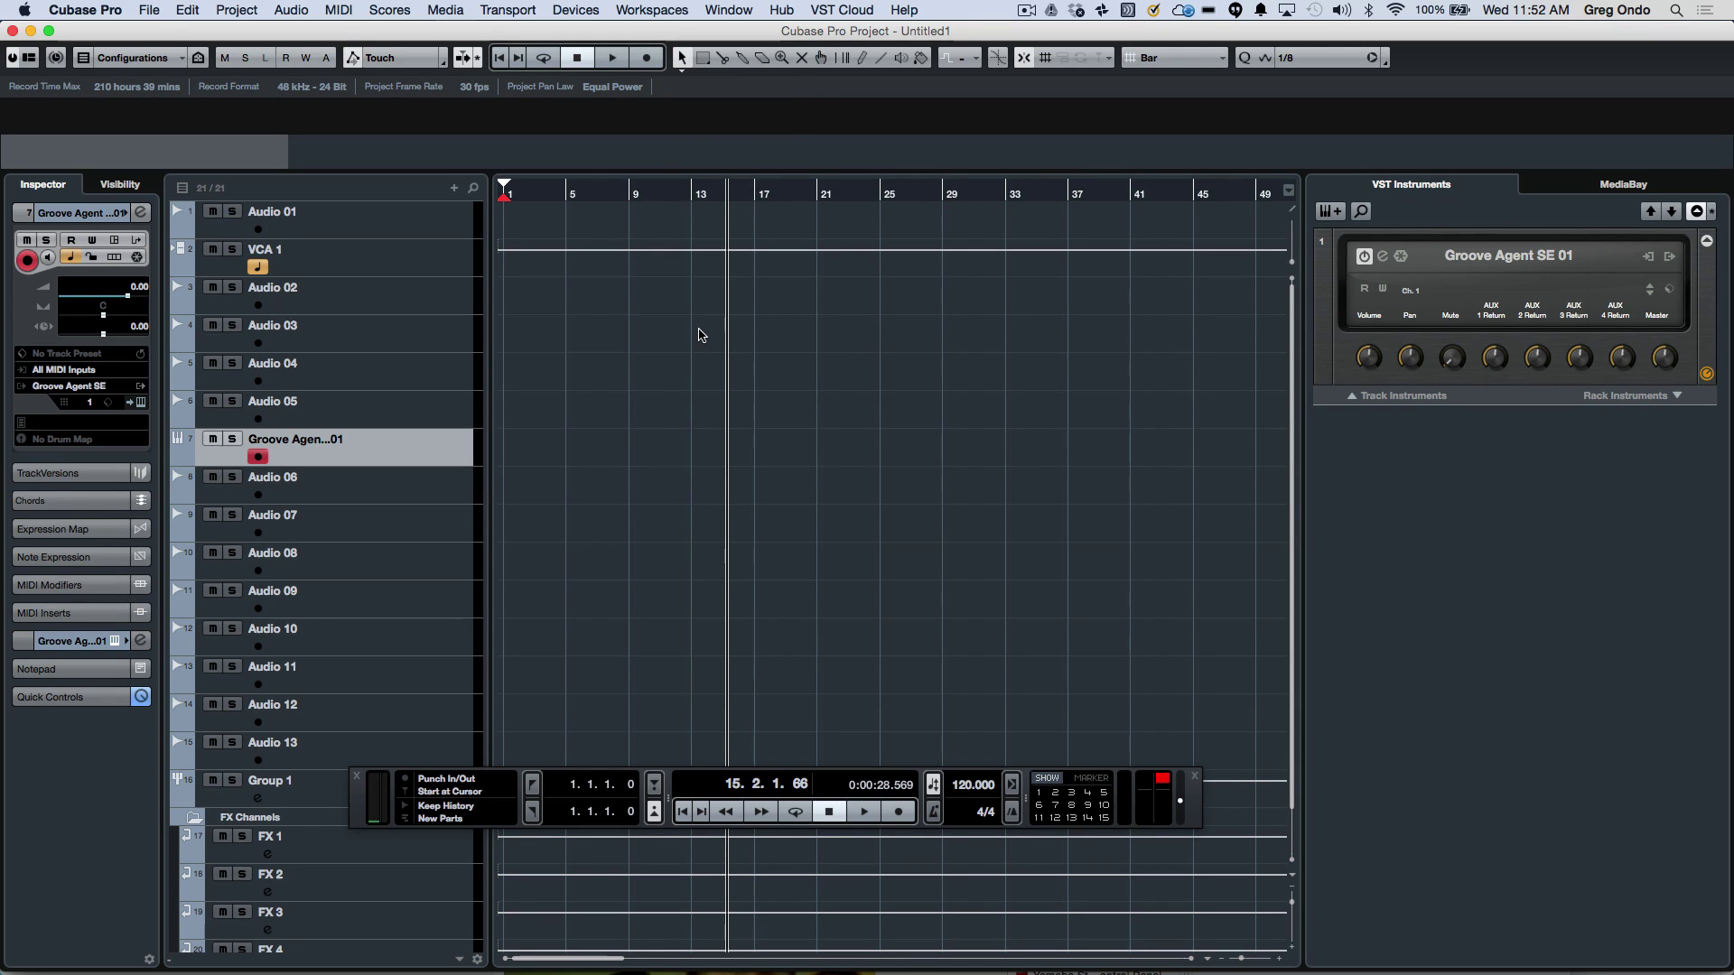
# Step: Open the MixConsole with F3 and toggle Channel Overview, Meter Bridge, Equalizer Curve and Channel Racks off and on
pyautogui.press('F3')
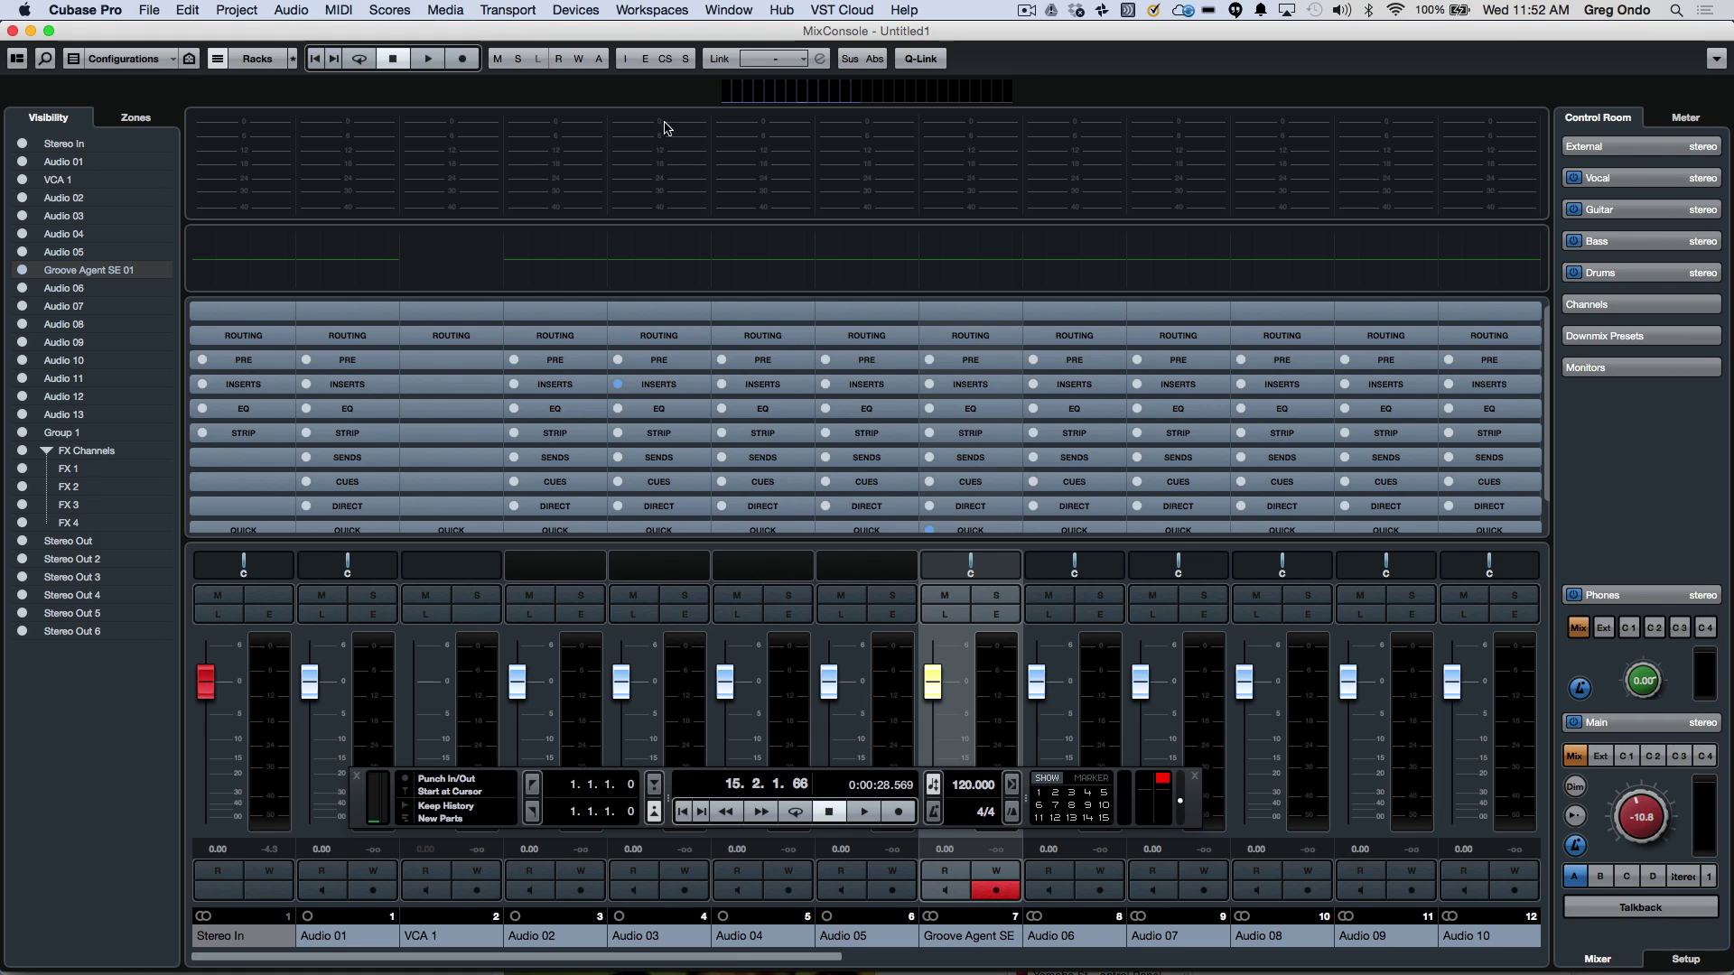
pyautogui.click(688, 44)
pyautogui.click(688, 54)
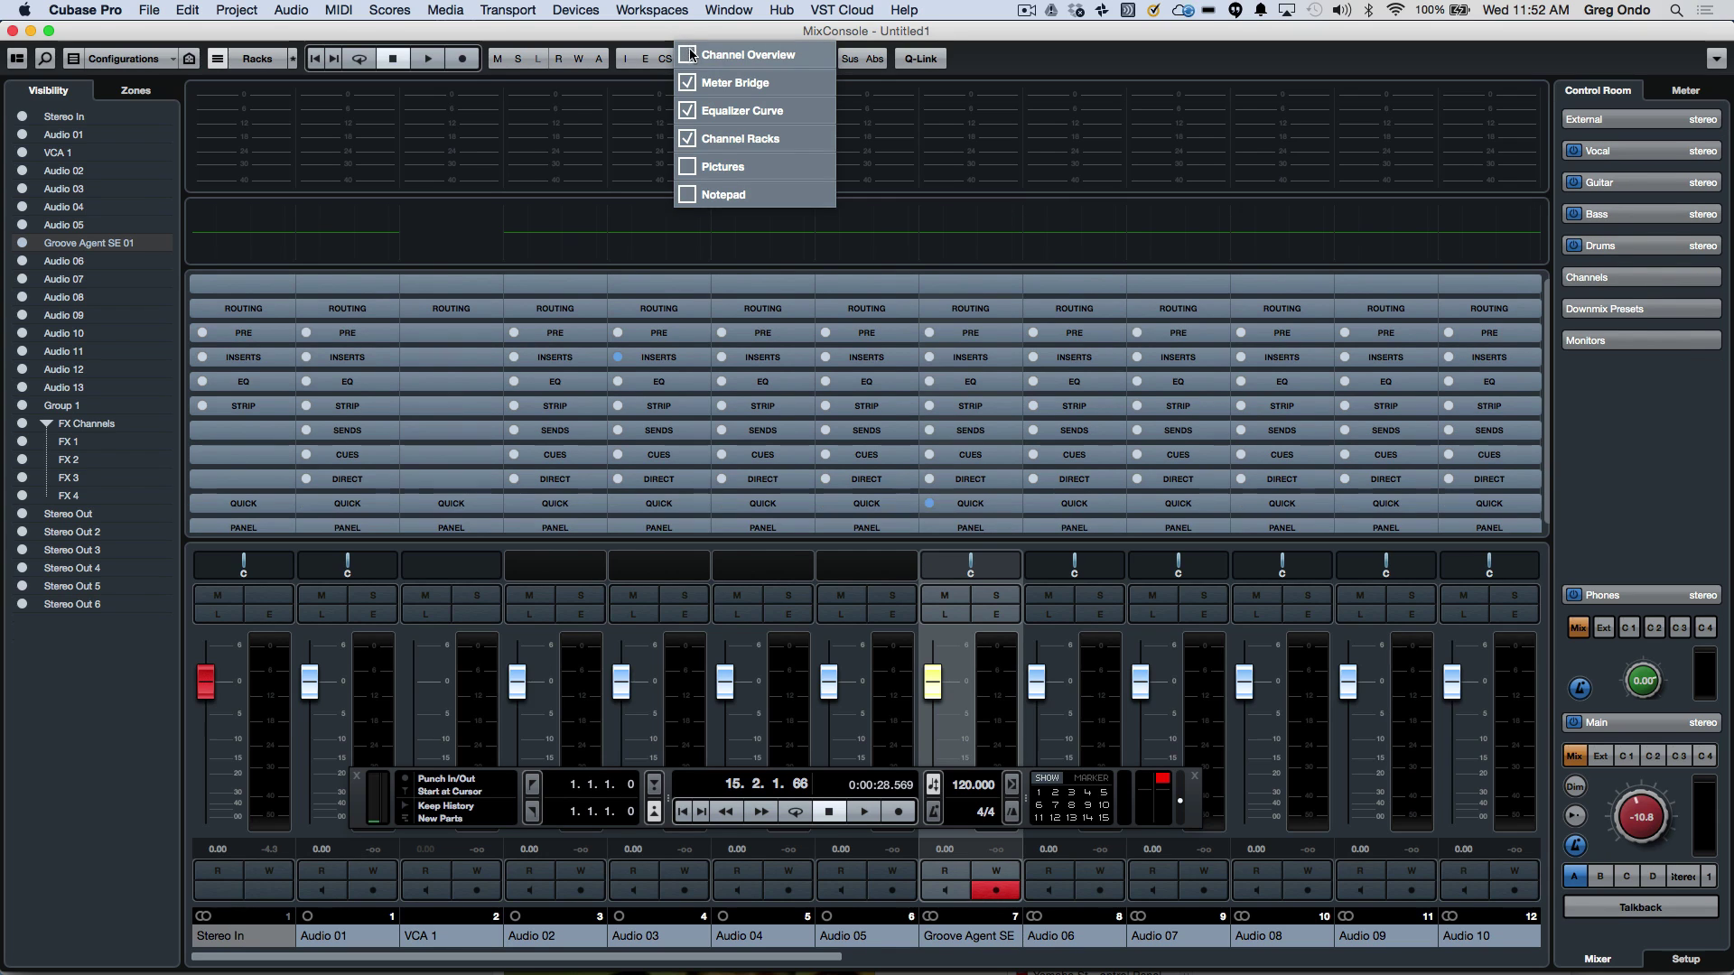
pyautogui.click(688, 82)
pyautogui.click(691, 110)
pyautogui.click(693, 136)
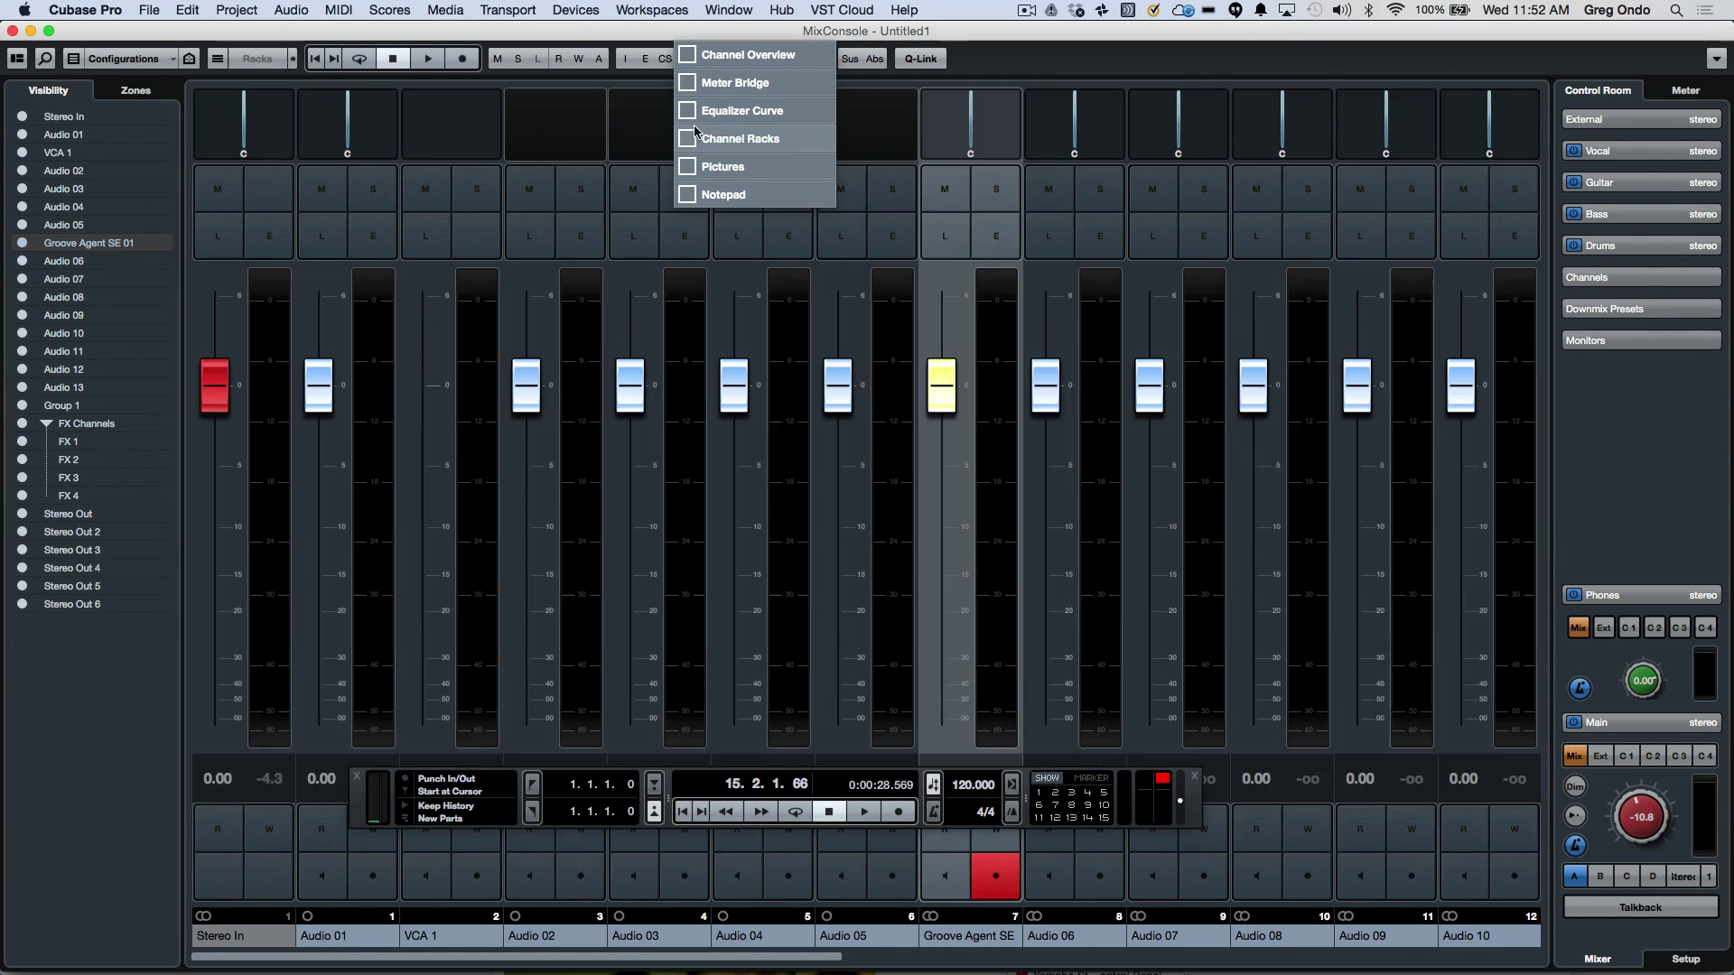
pyautogui.click(694, 134)
pyautogui.click(692, 110)
pyautogui.click(692, 83)
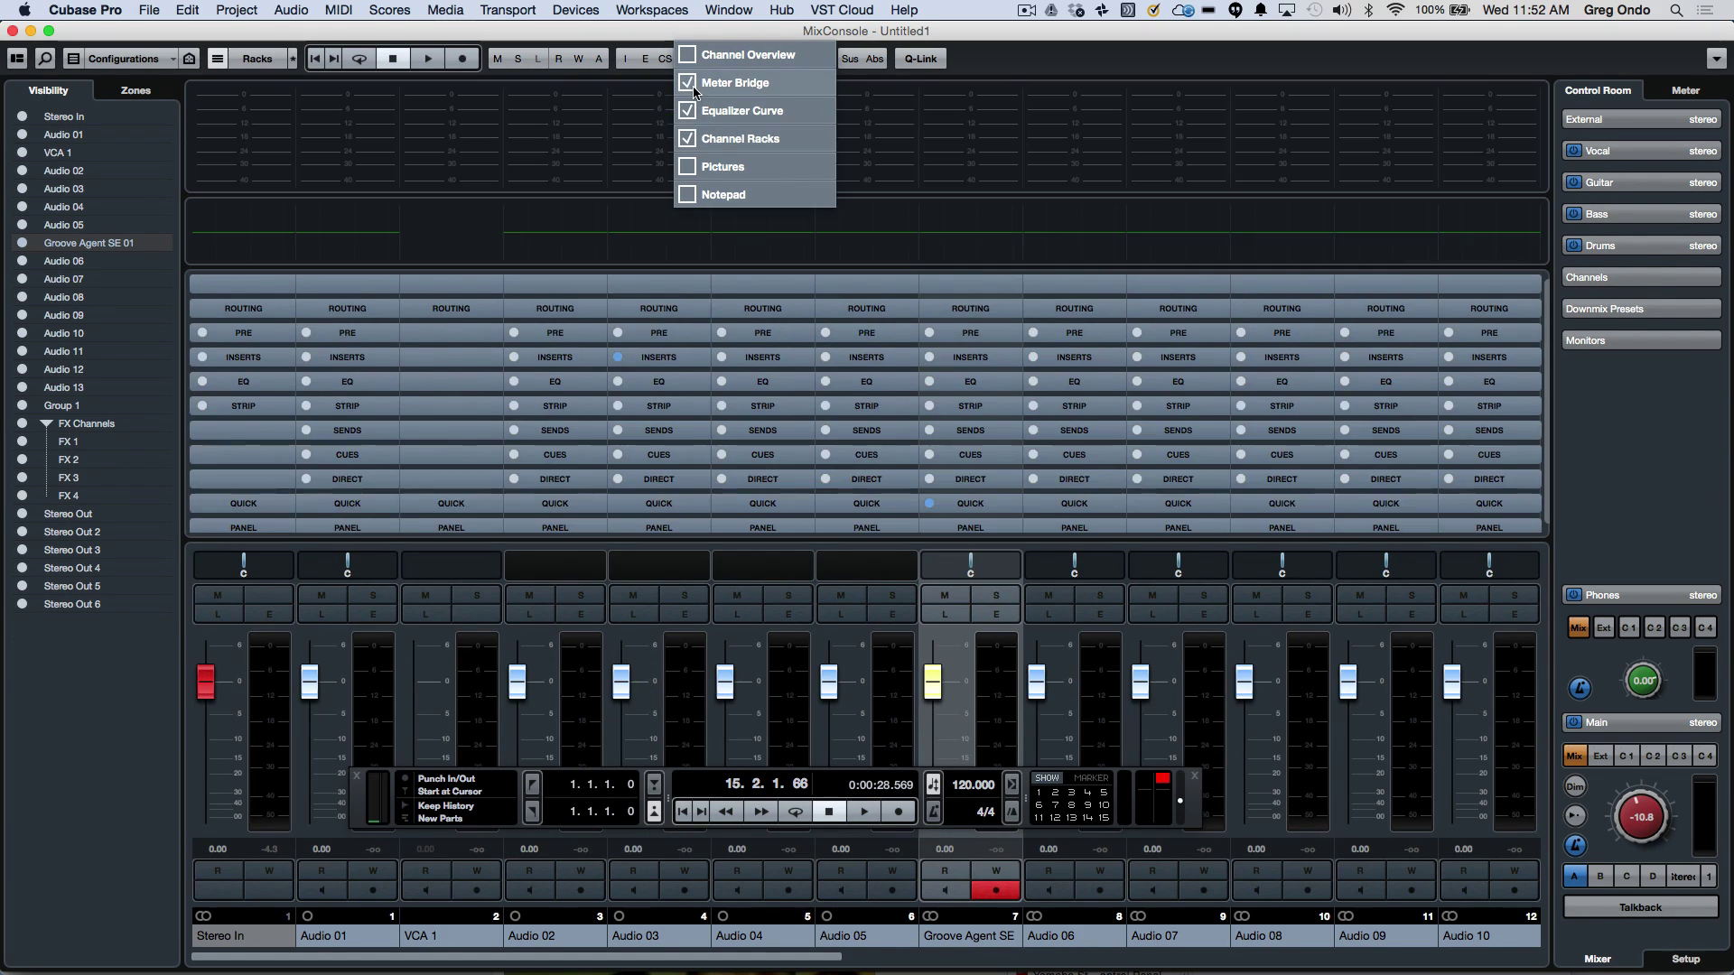
pyautogui.click(692, 54)
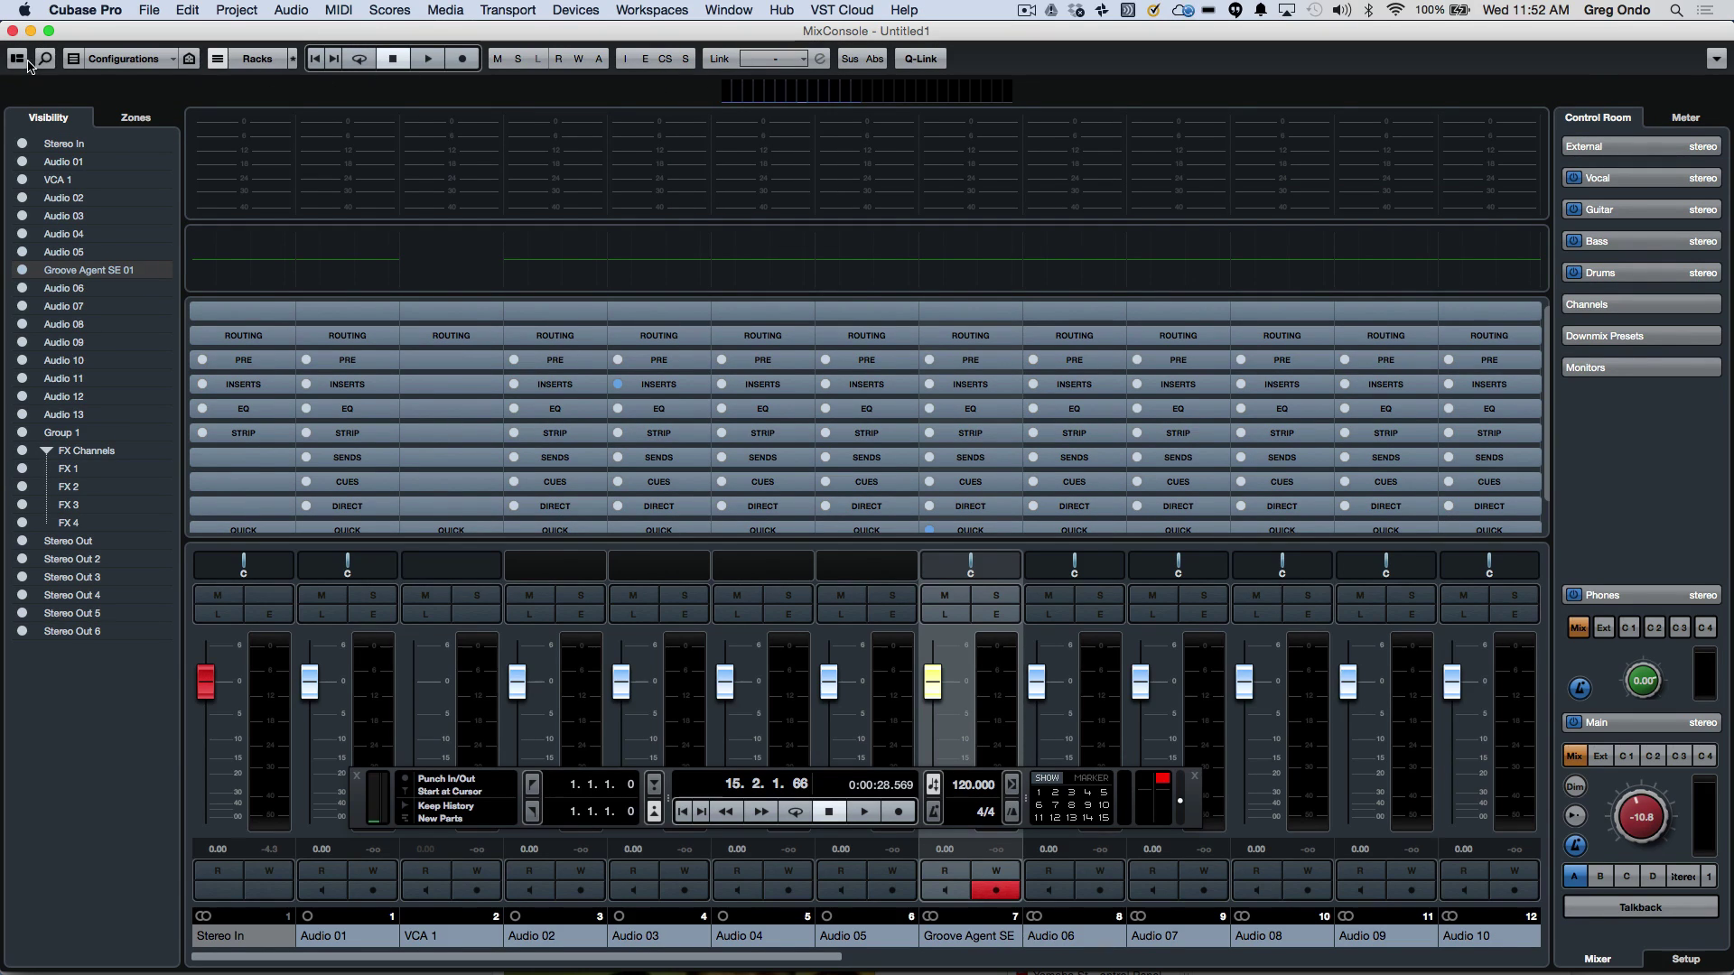
# Step: Expand the INSERTS rack and show inserts as Plug-in Names & Insert Controls via the EnvelopeShaper slot
pyautogui.click(660, 386)
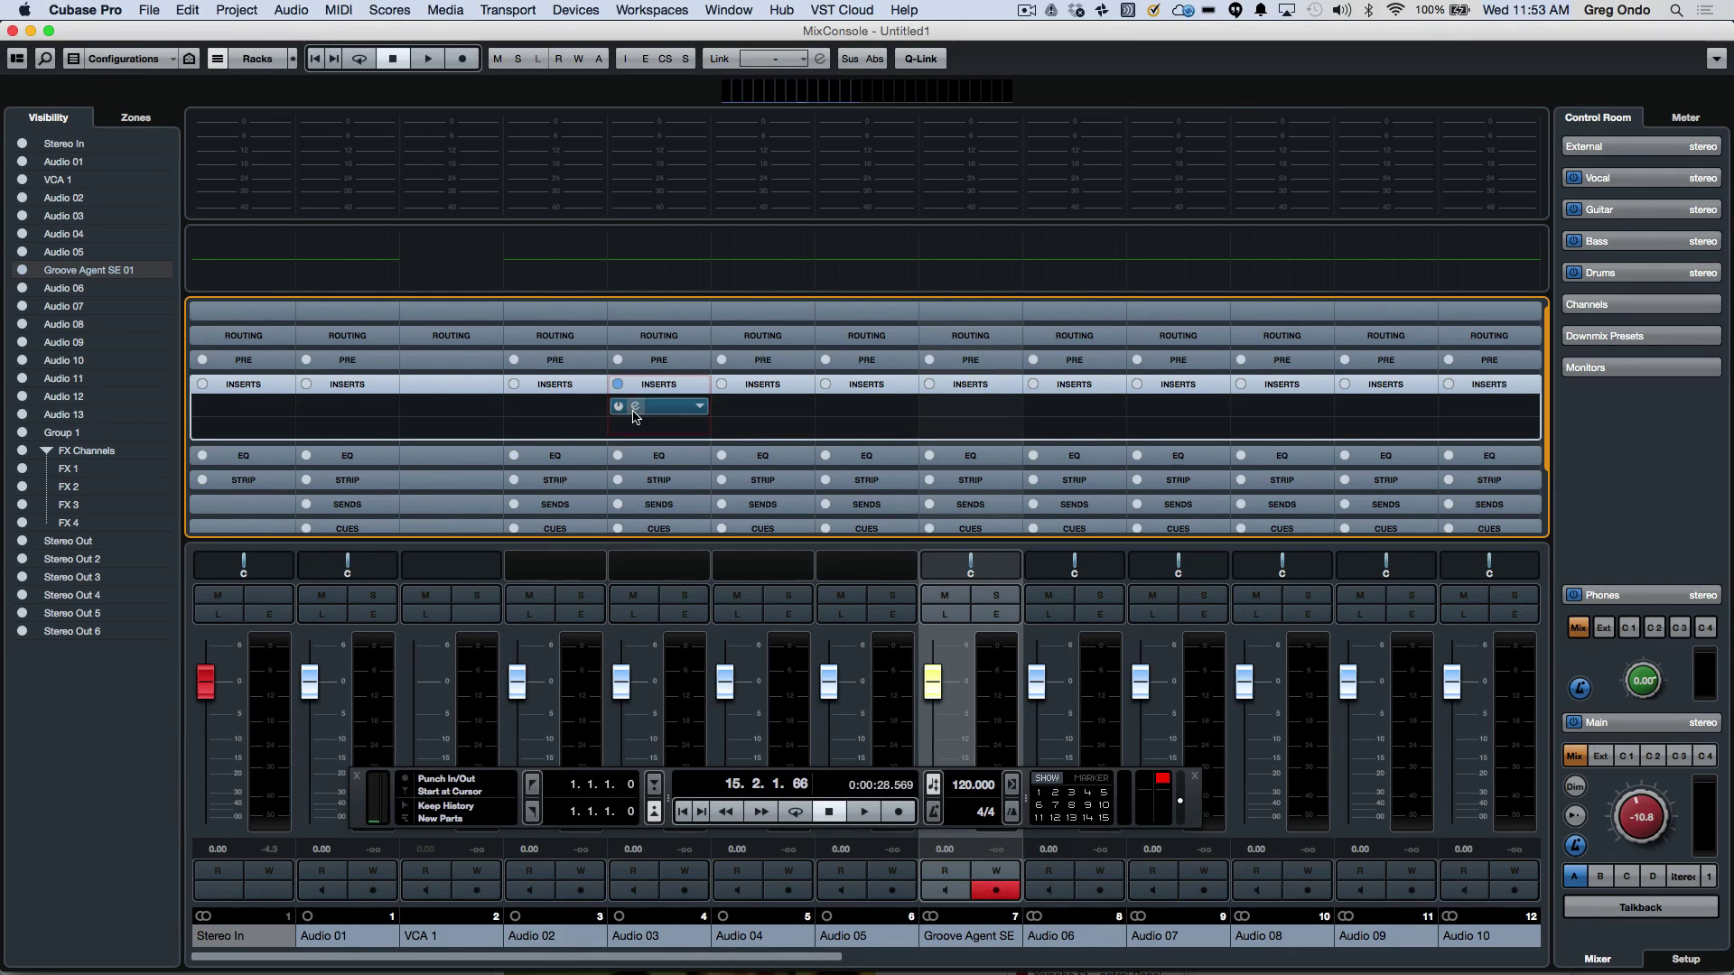
pyautogui.rightClick(676, 413)
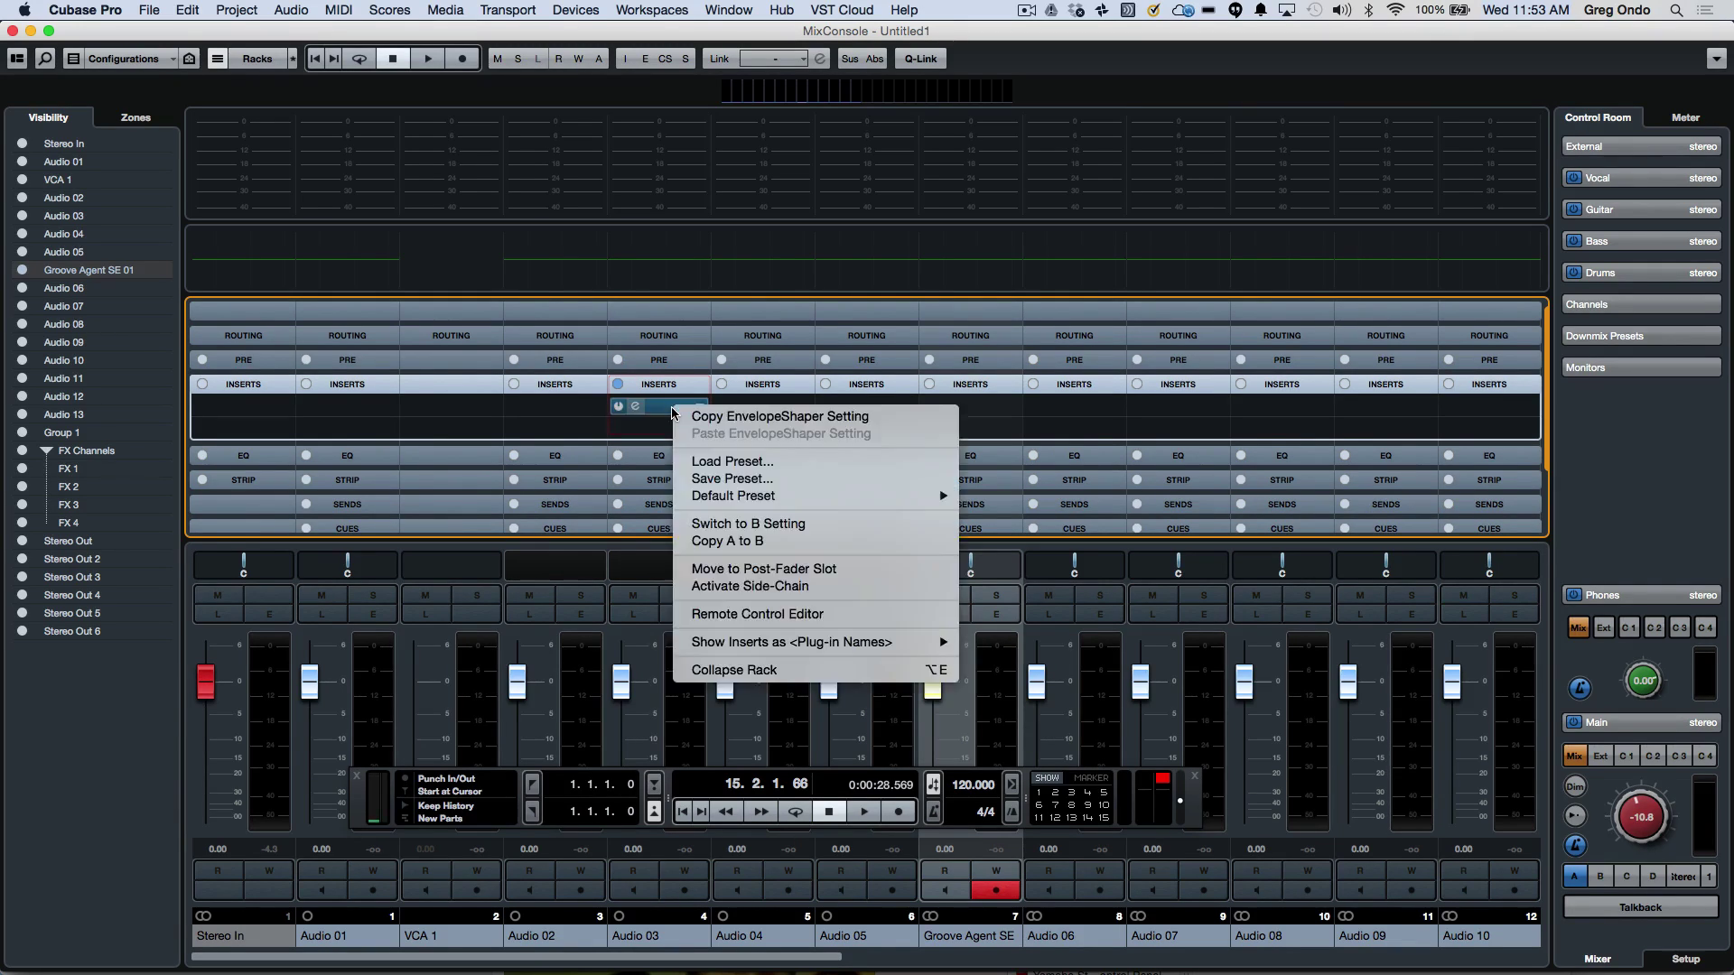
pyautogui.moveTo(754, 648)
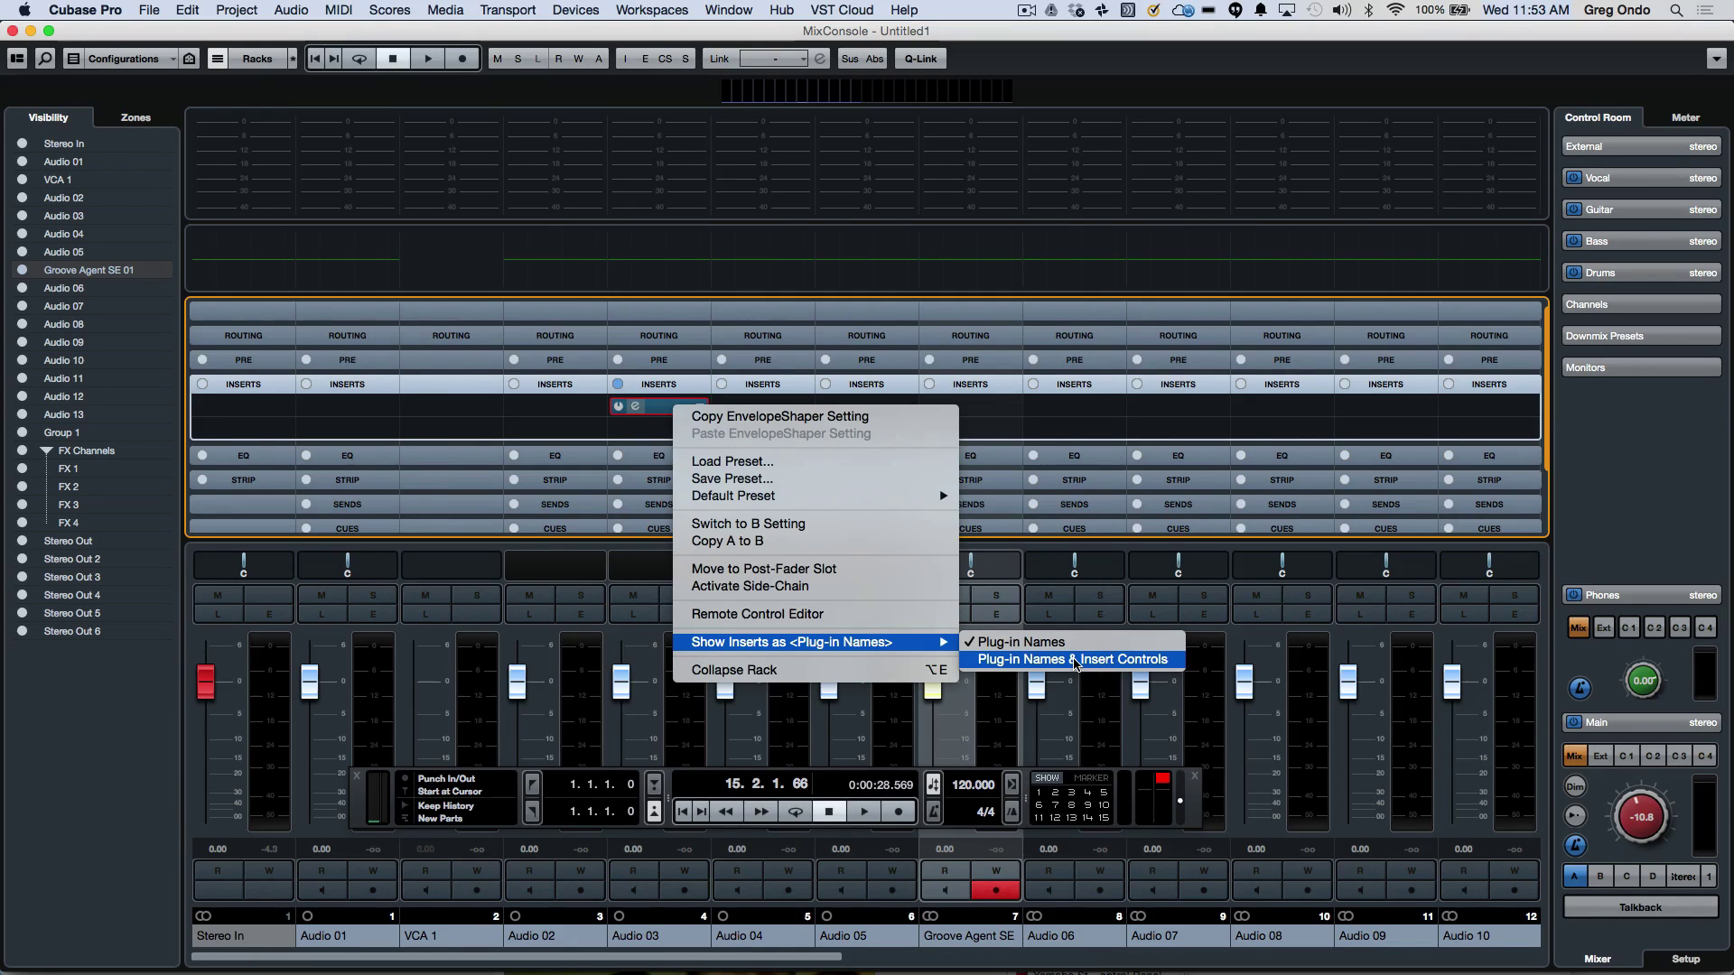
pyautogui.click(1075, 663)
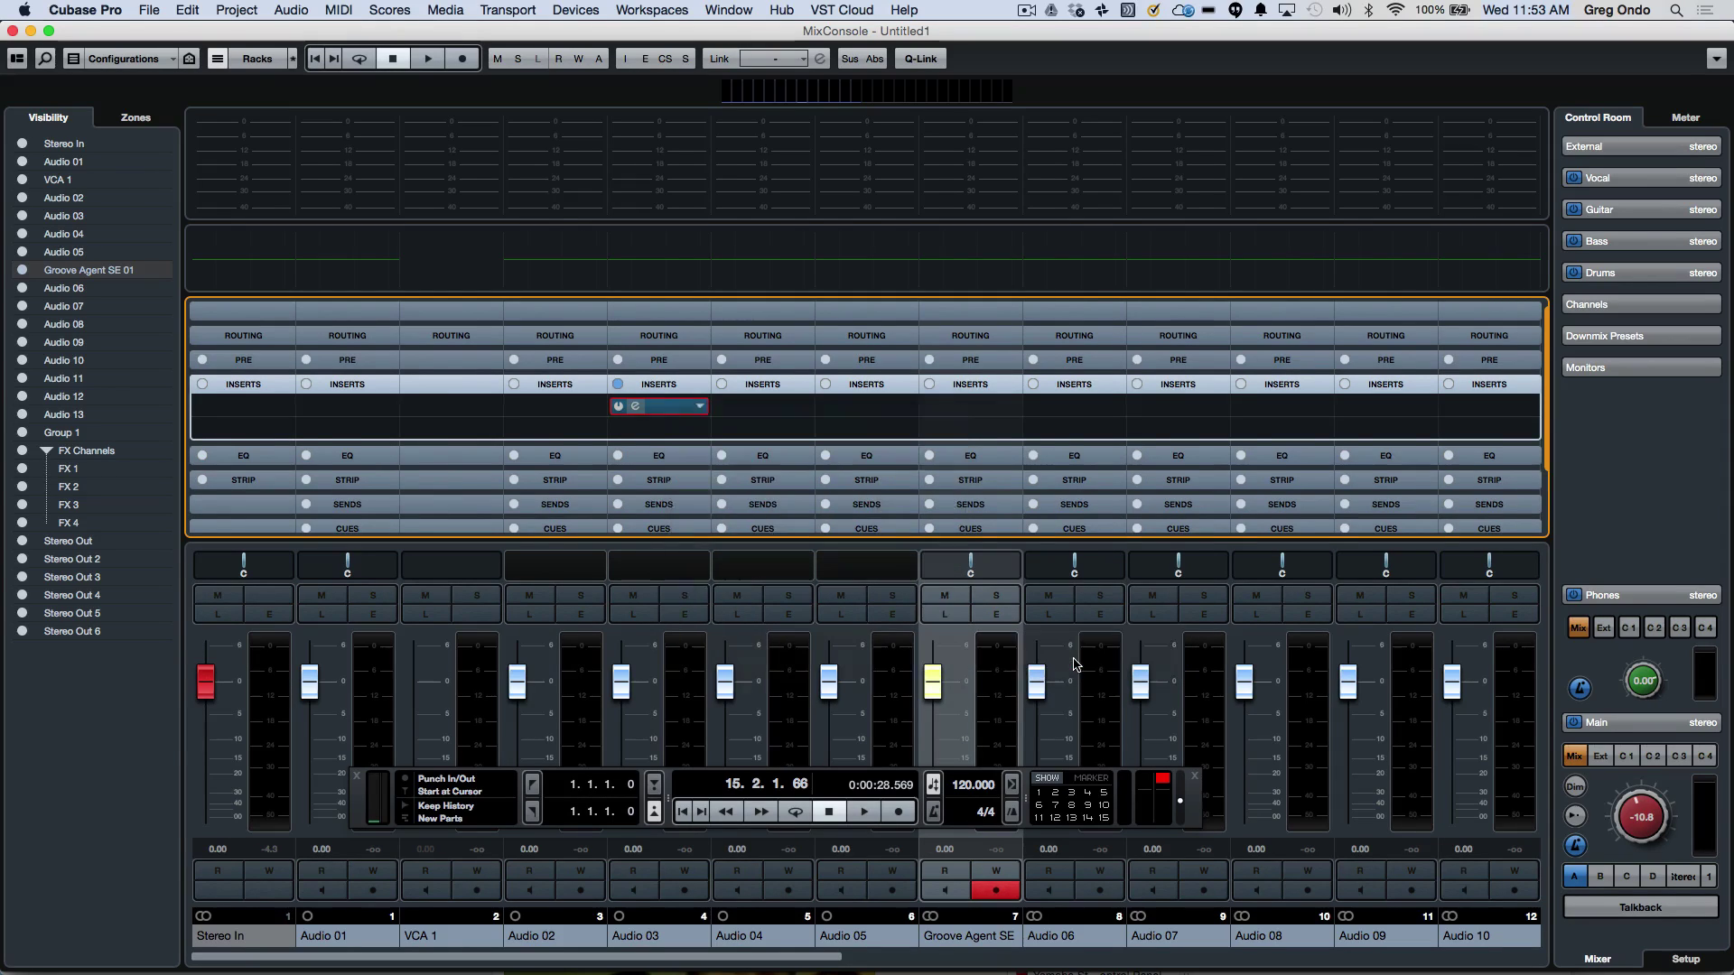
pyautogui.click(687, 395)
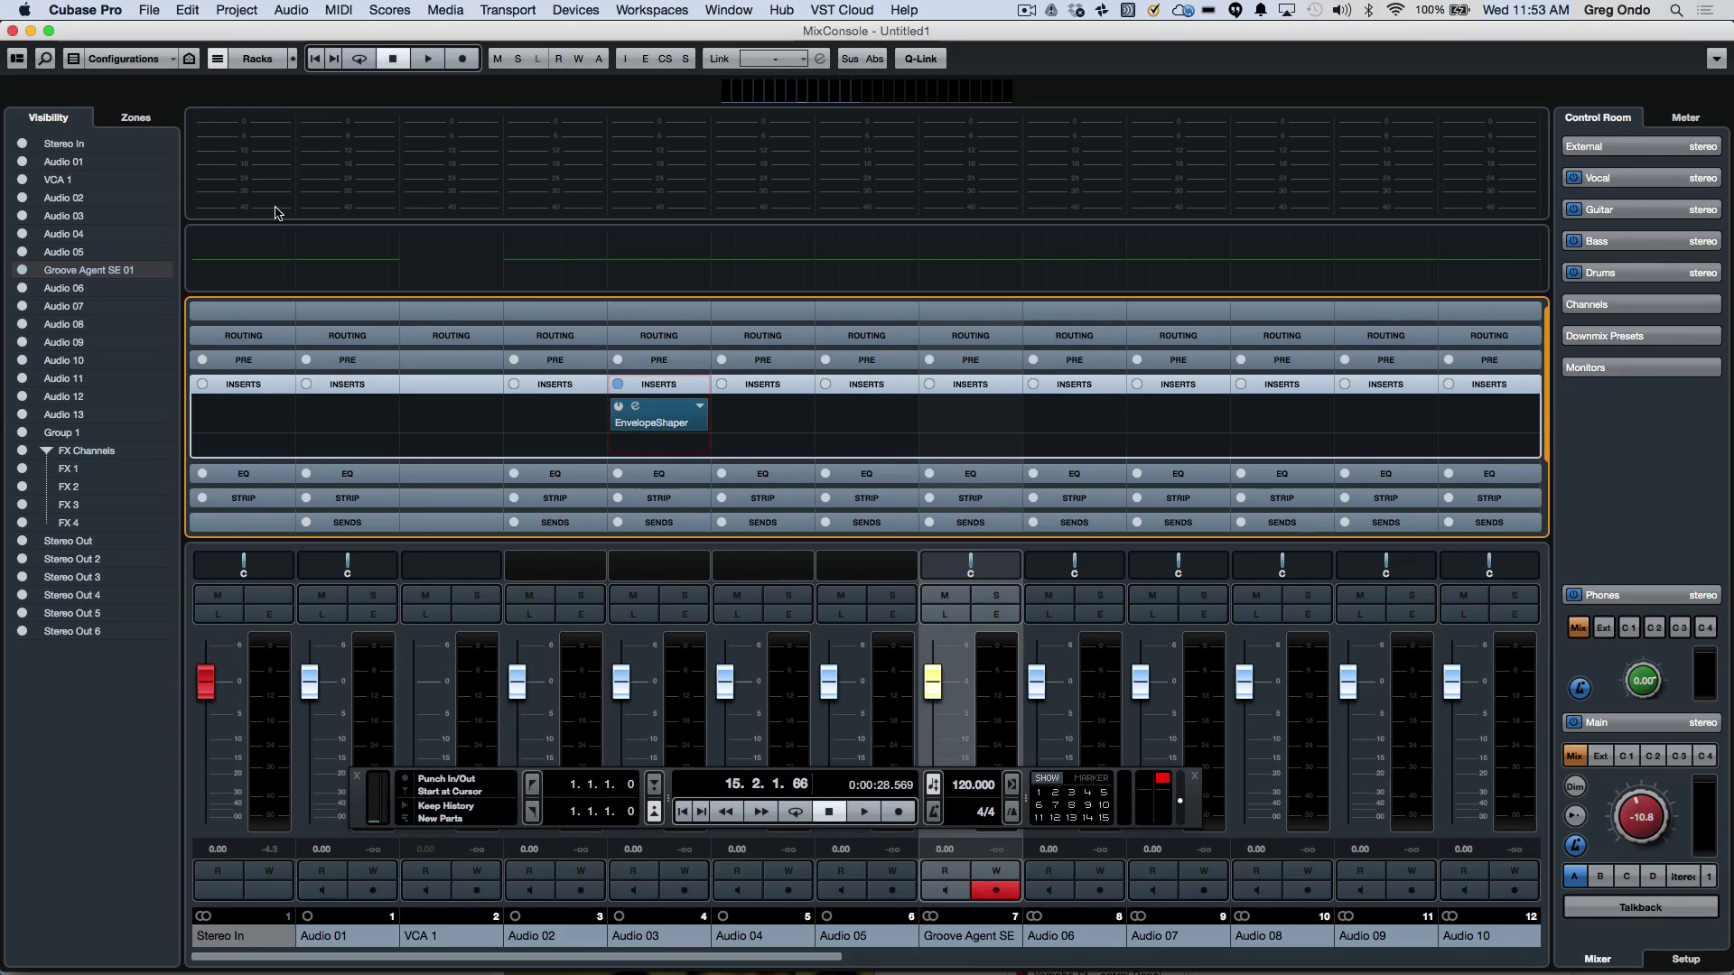
# Step: Close the MixConsole and browse the MediaBay from Home to the Instruments category
pyautogui.press('F3')
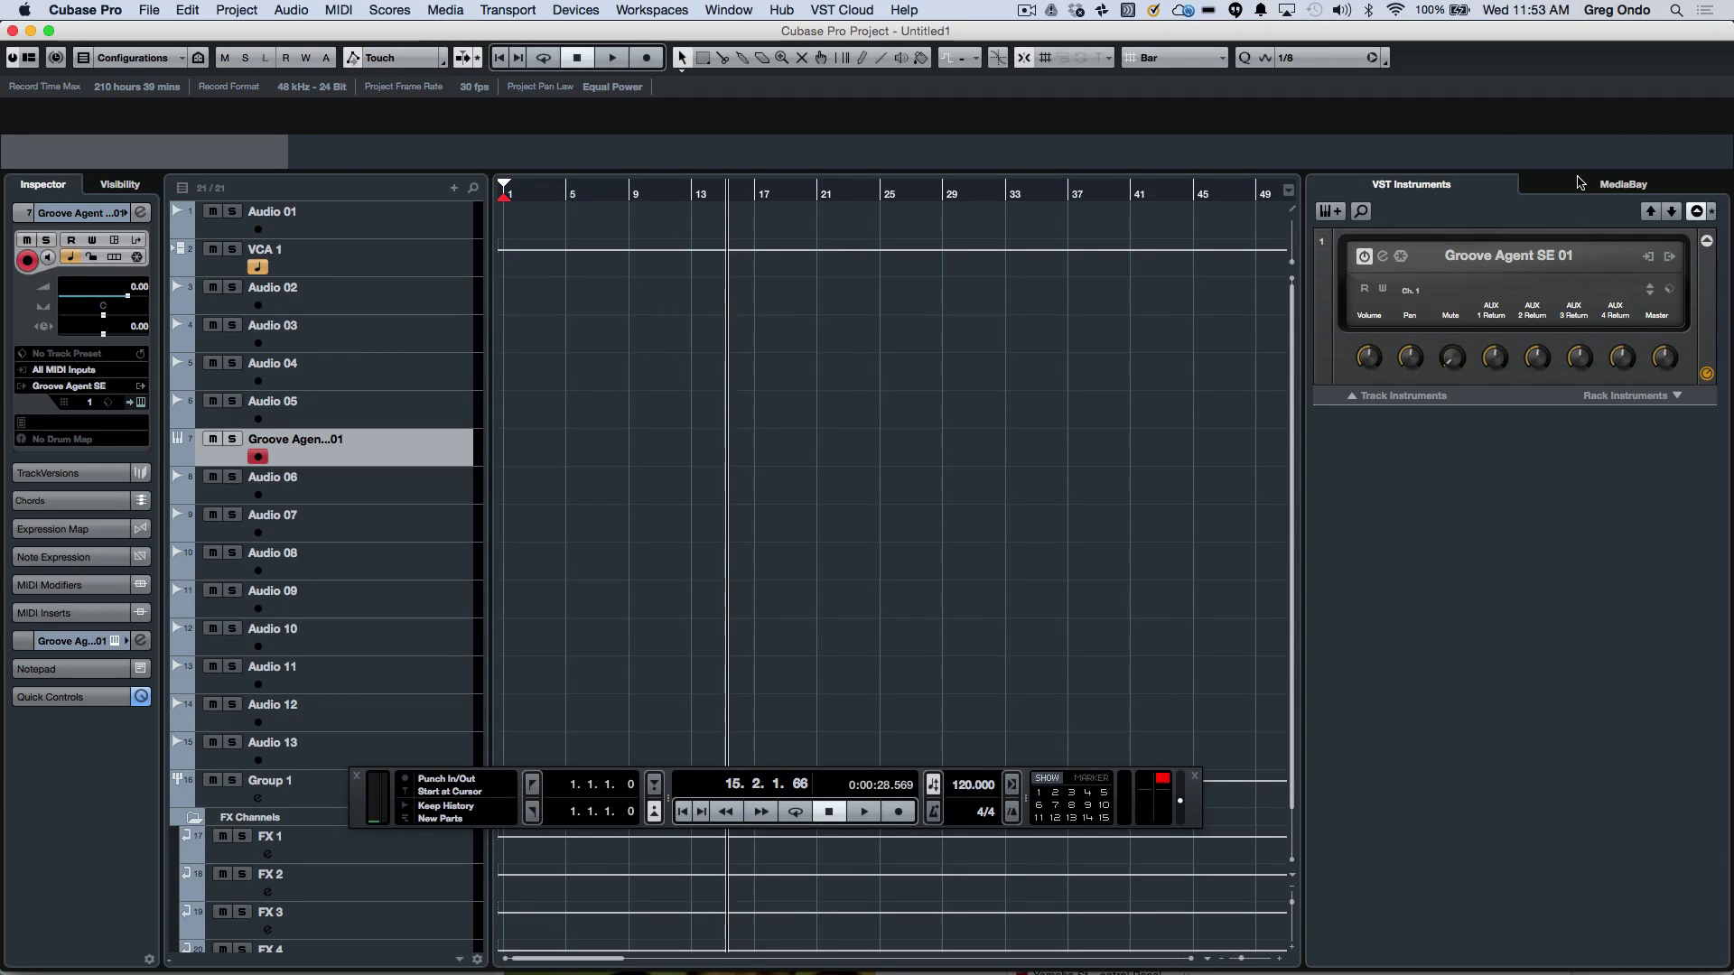
pyautogui.click(1579, 183)
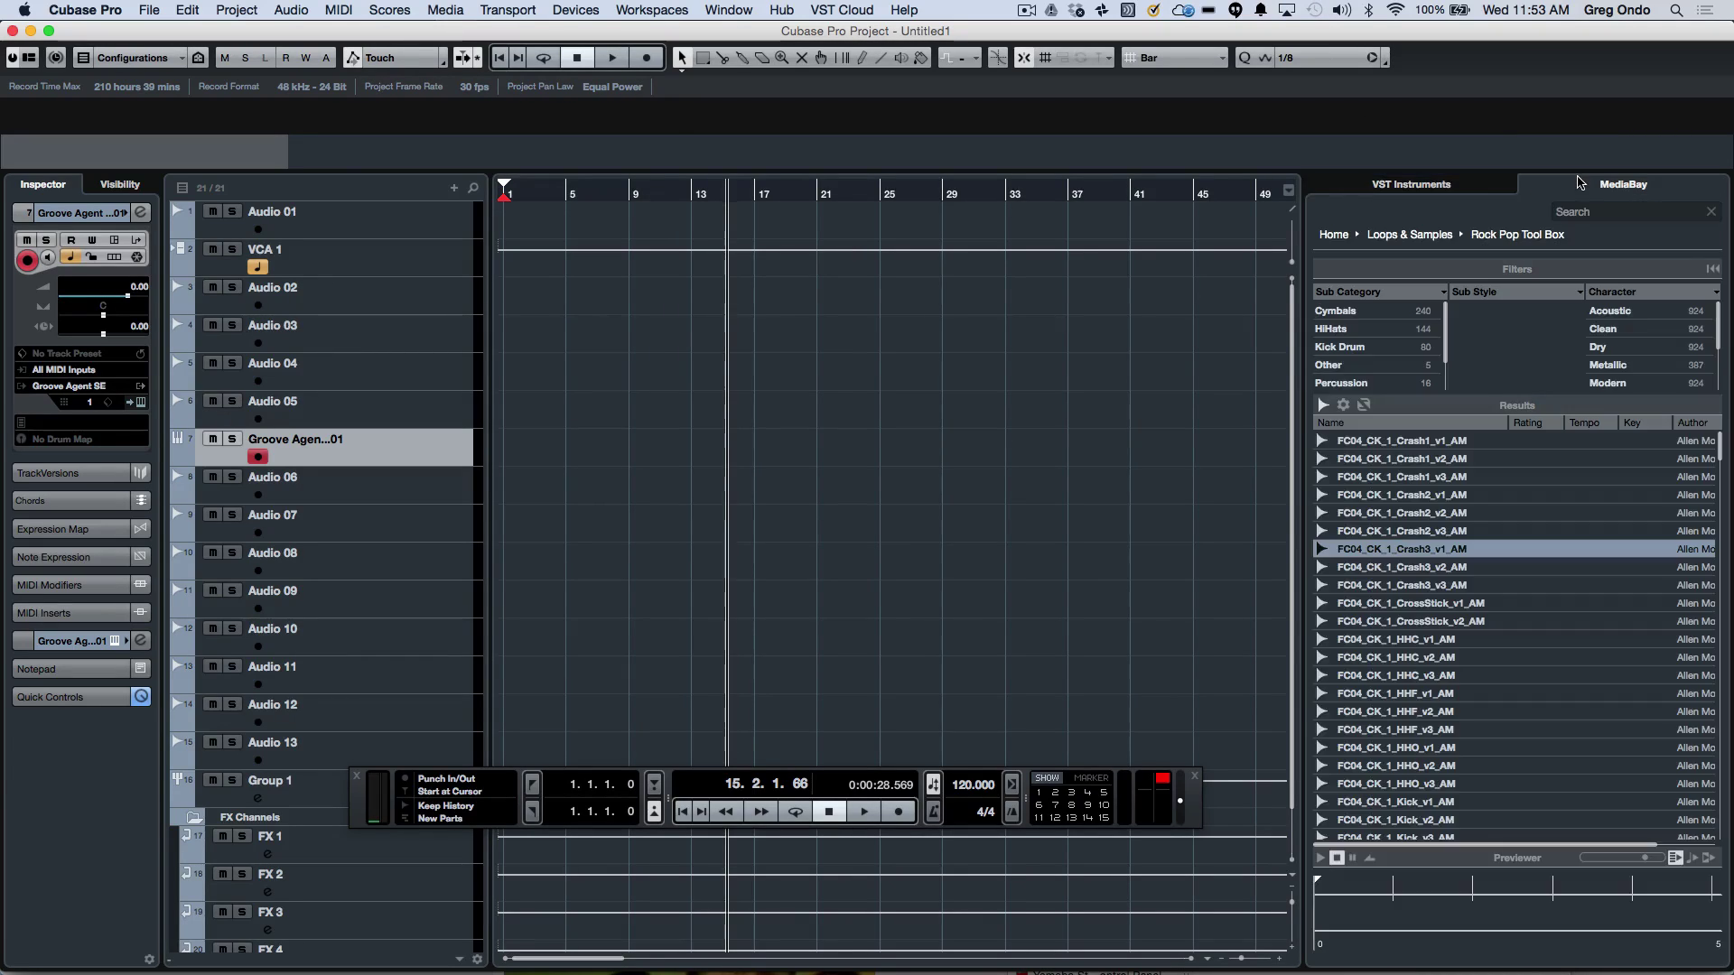
pyautogui.click(1324, 235)
pyautogui.click(1389, 334)
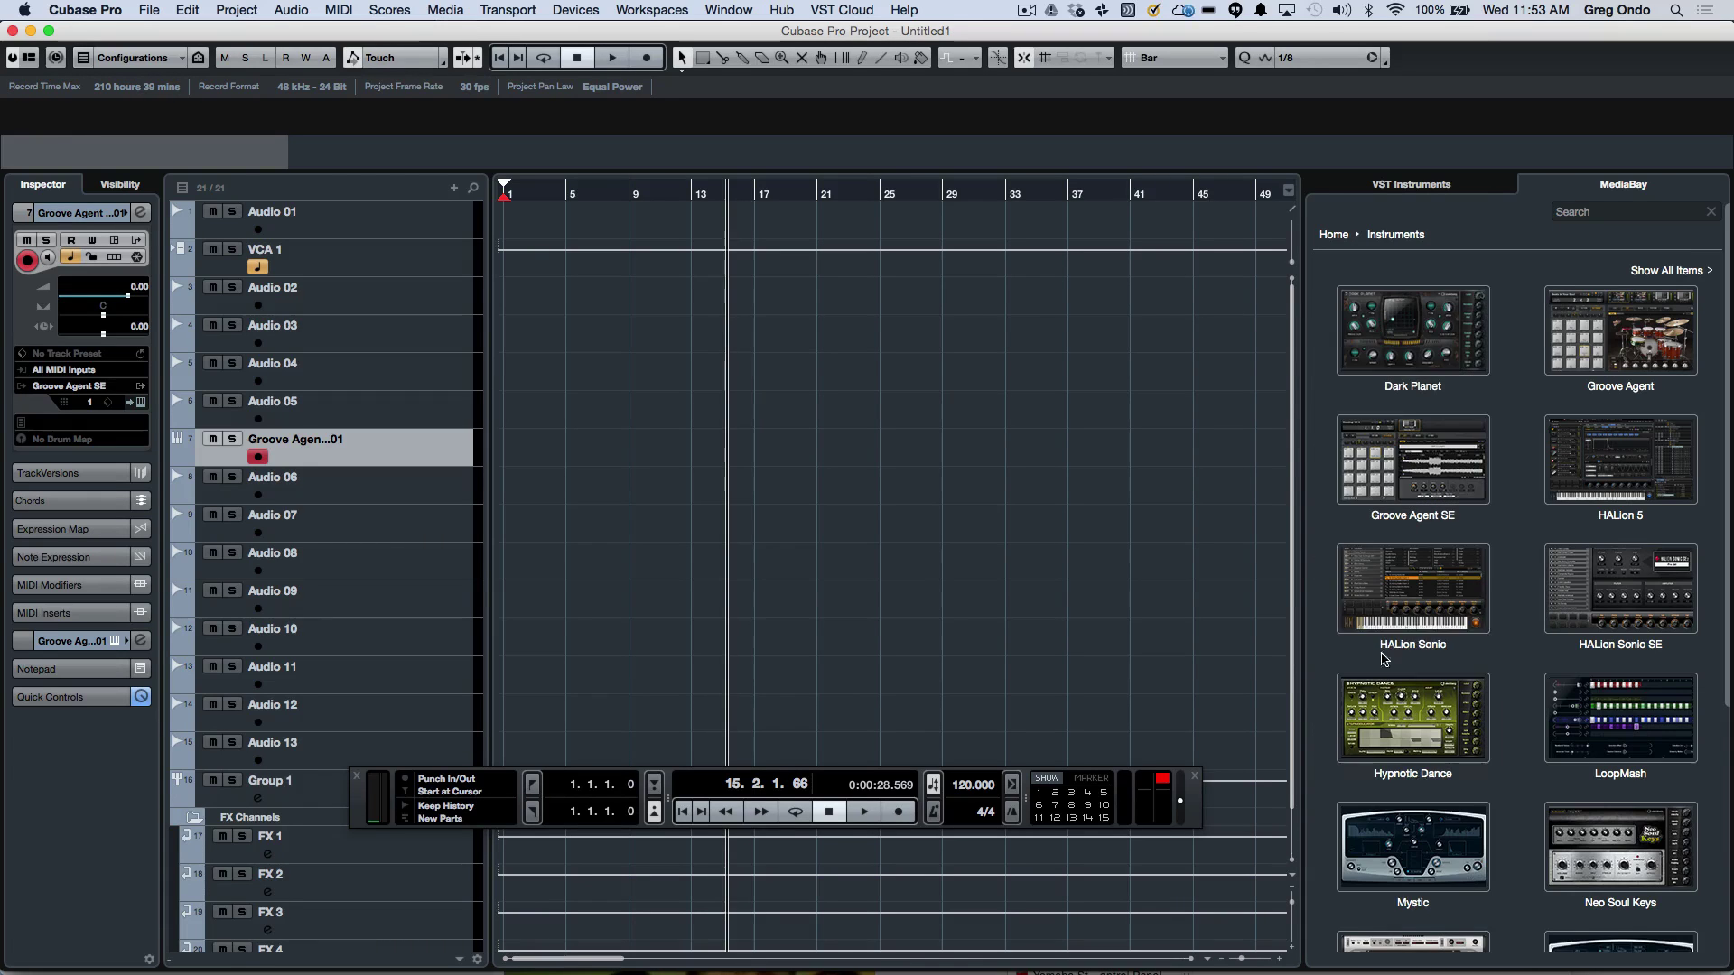
# Step: Open Retrologue > Retrologue 2 Factory presets and collapse the FX Channels folder track
pyautogui.scroll(-4, 1452, 537)
pyautogui.scroll(2, 1454, 551)
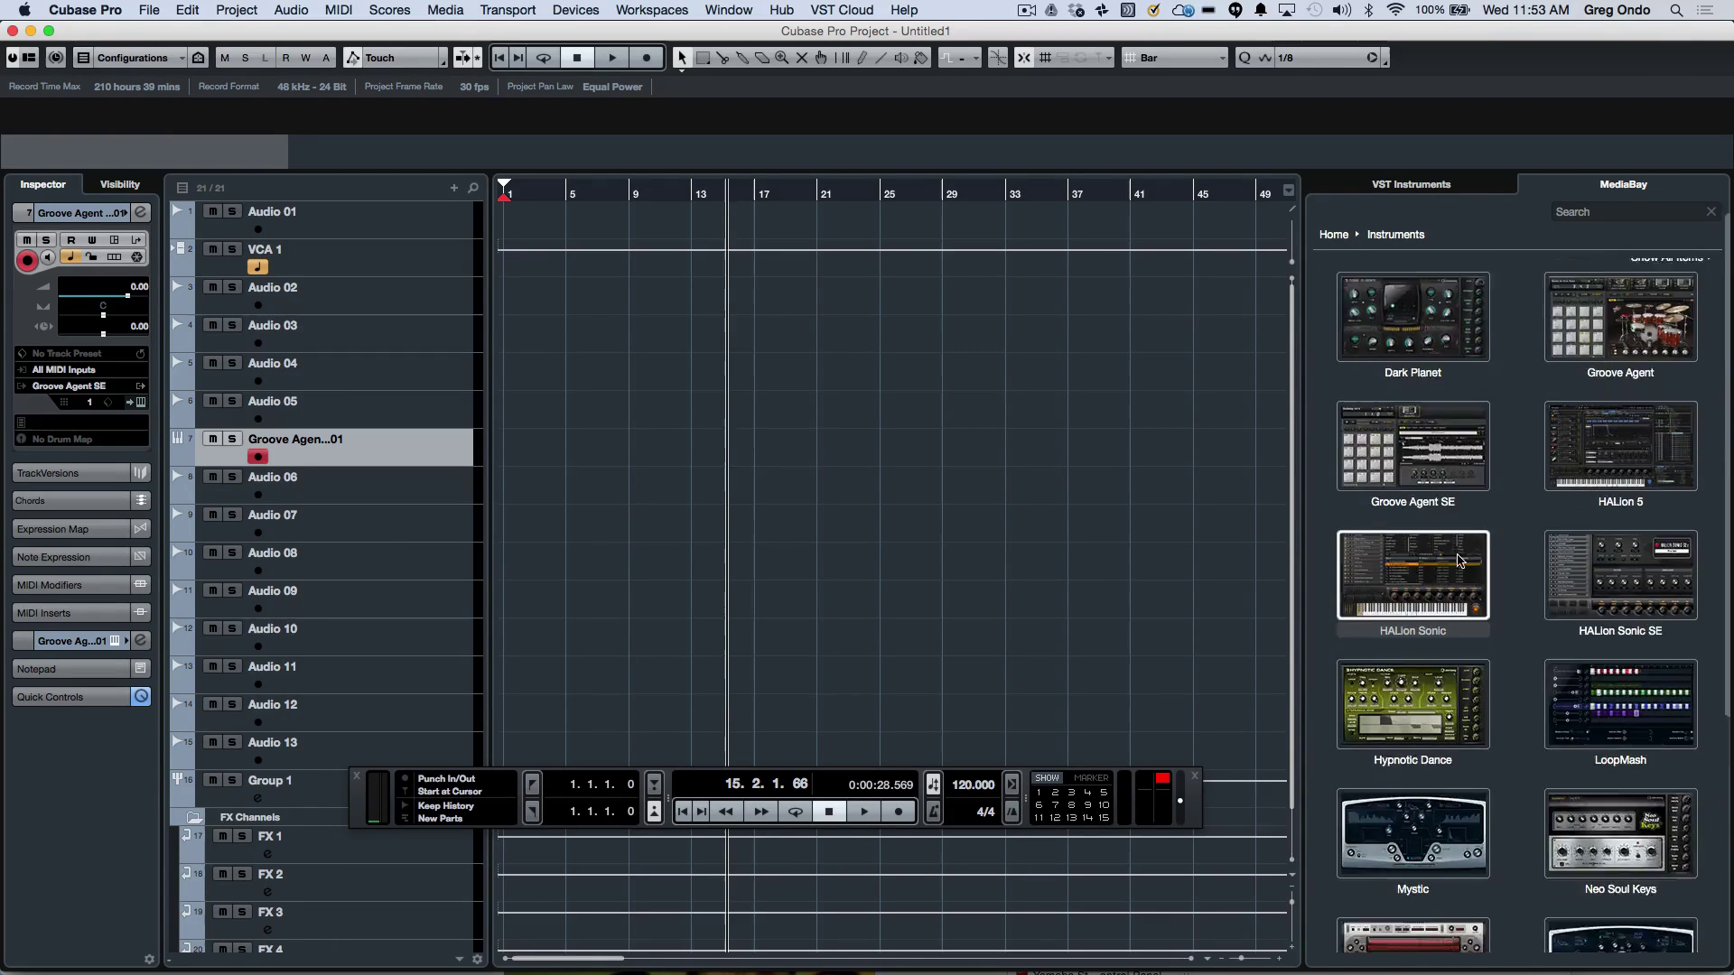
pyautogui.scroll(-2, 1456, 564)
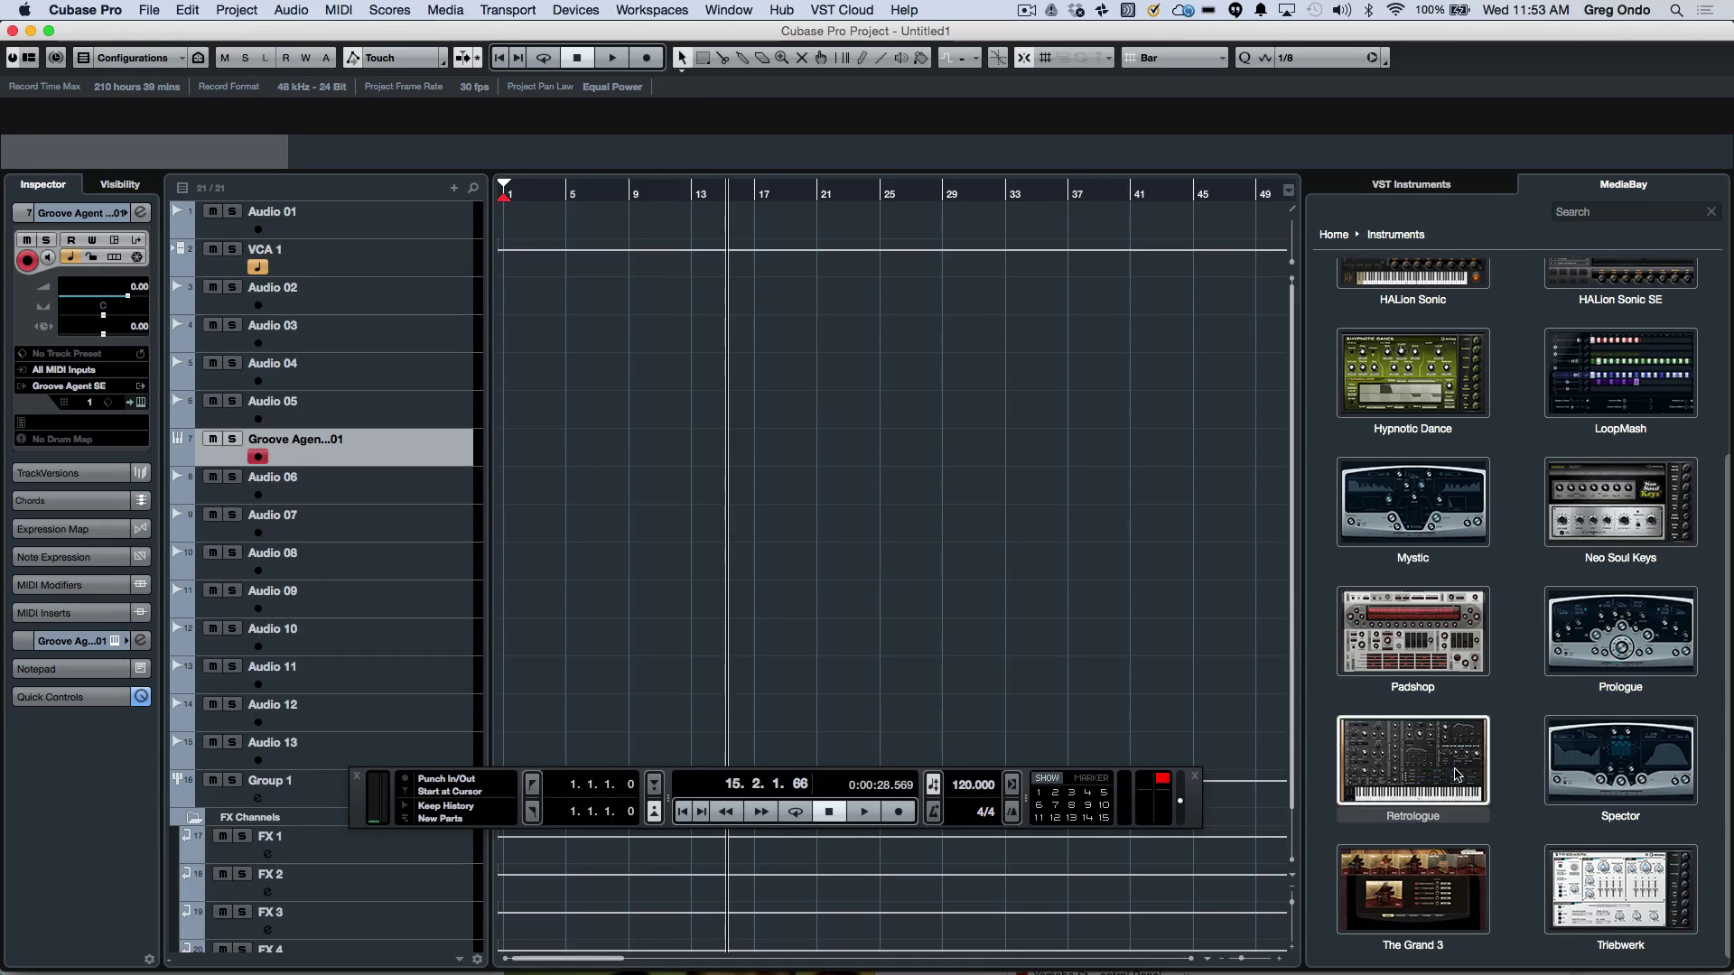
pyautogui.click(1458, 773)
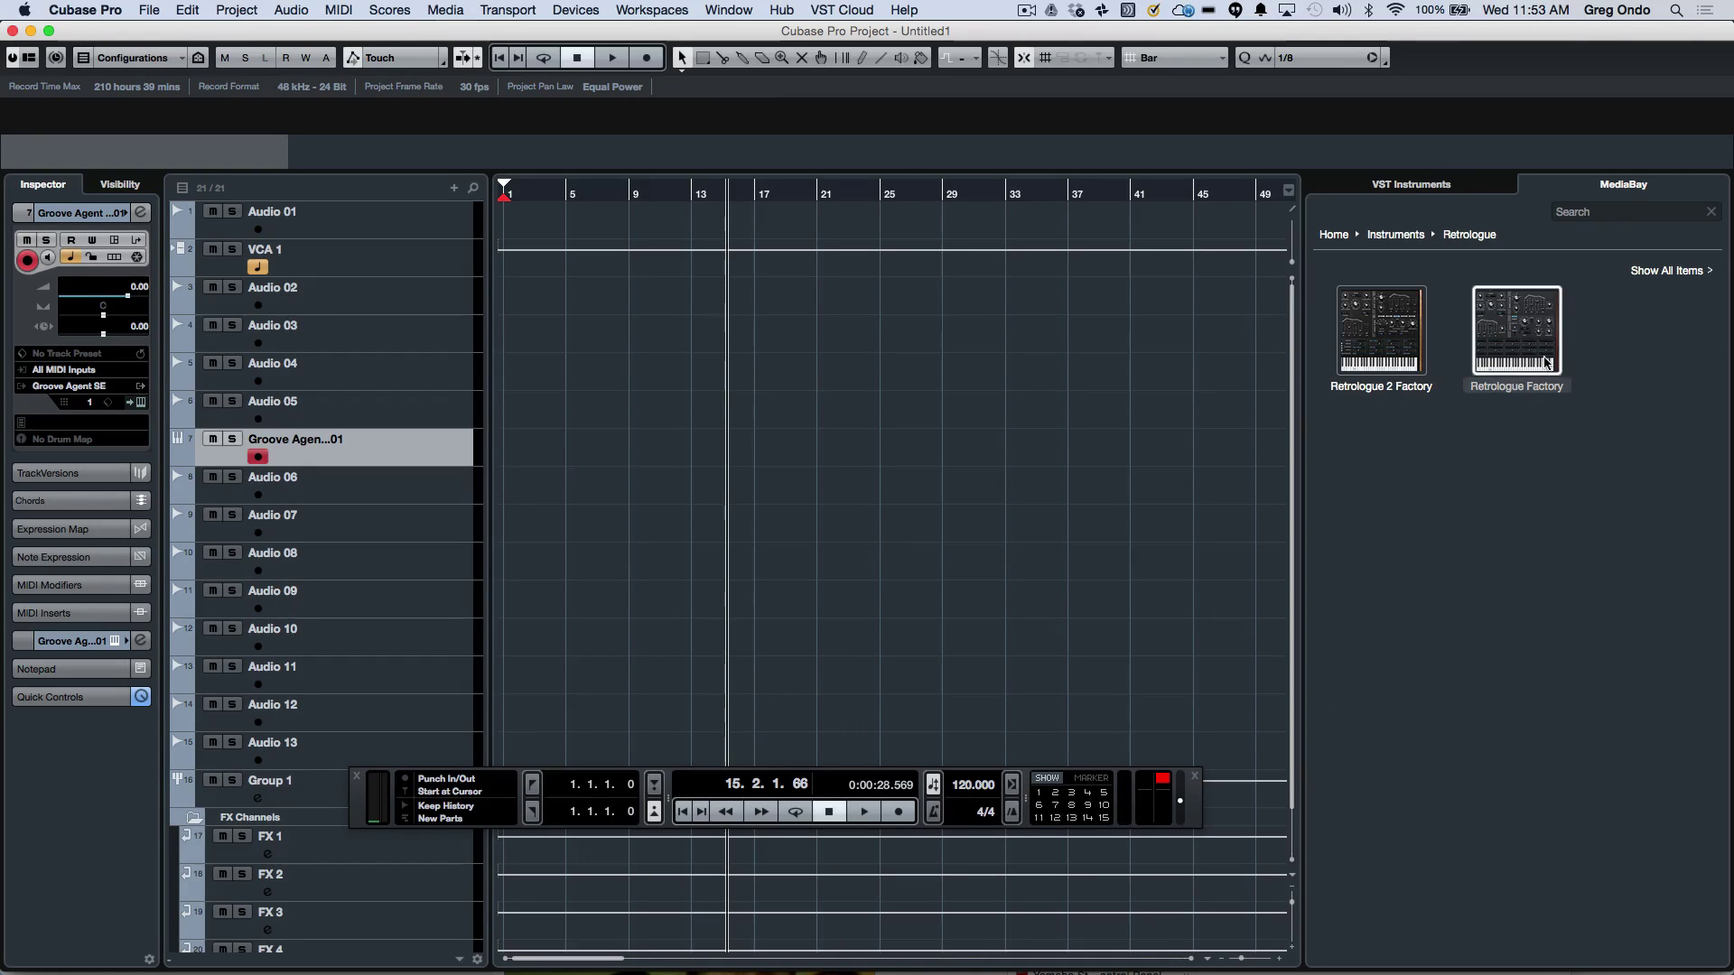
pyautogui.click(192, 817)
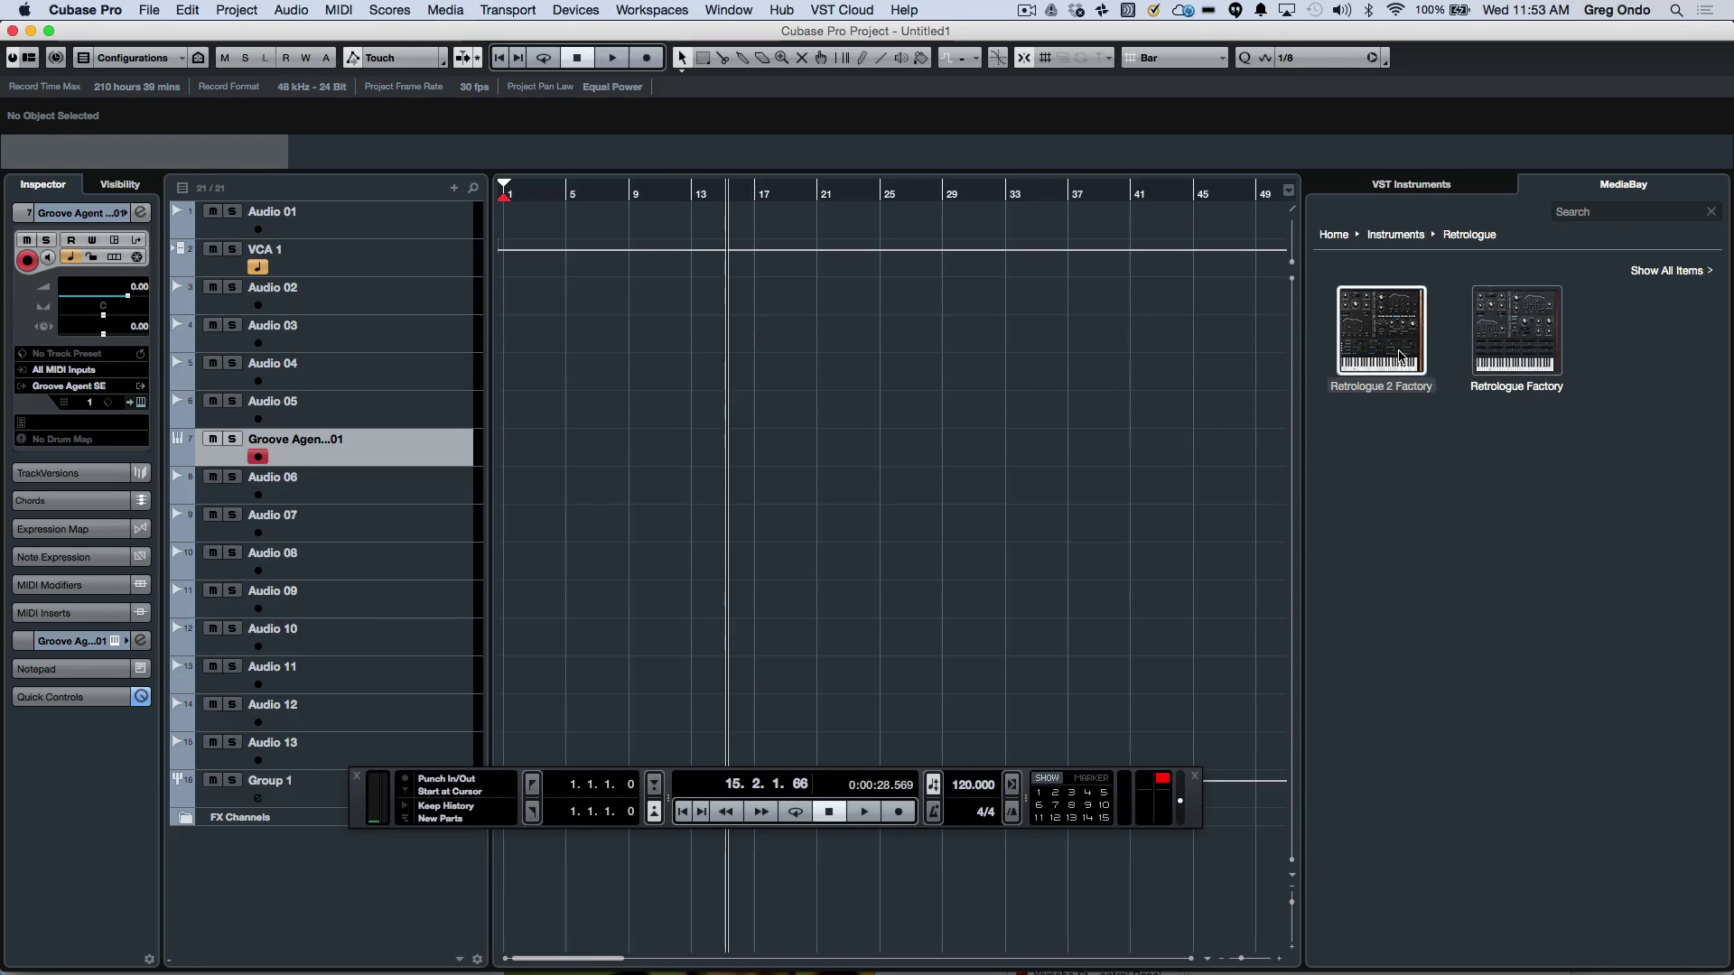
pyautogui.click(1382, 332)
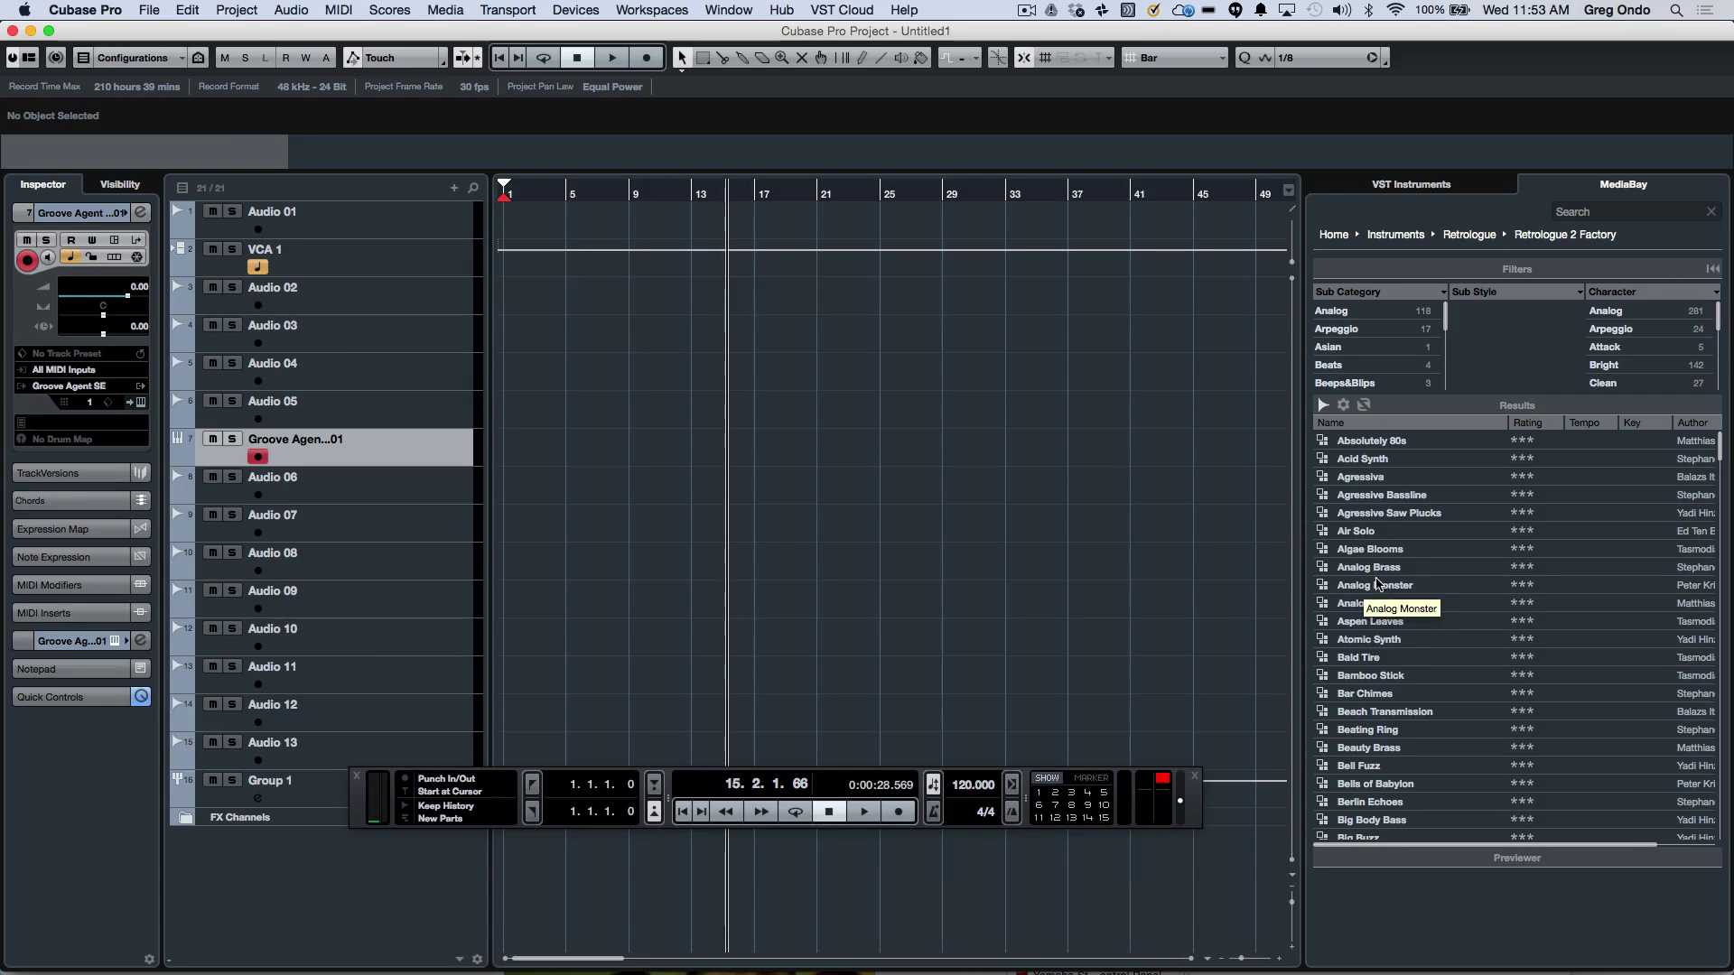
# Step: Drag the Analog Monster preset into the track list as a Retrologue track and test-play a note
pyautogui.moveTo(1375, 585); pyautogui.dragTo(274, 867)
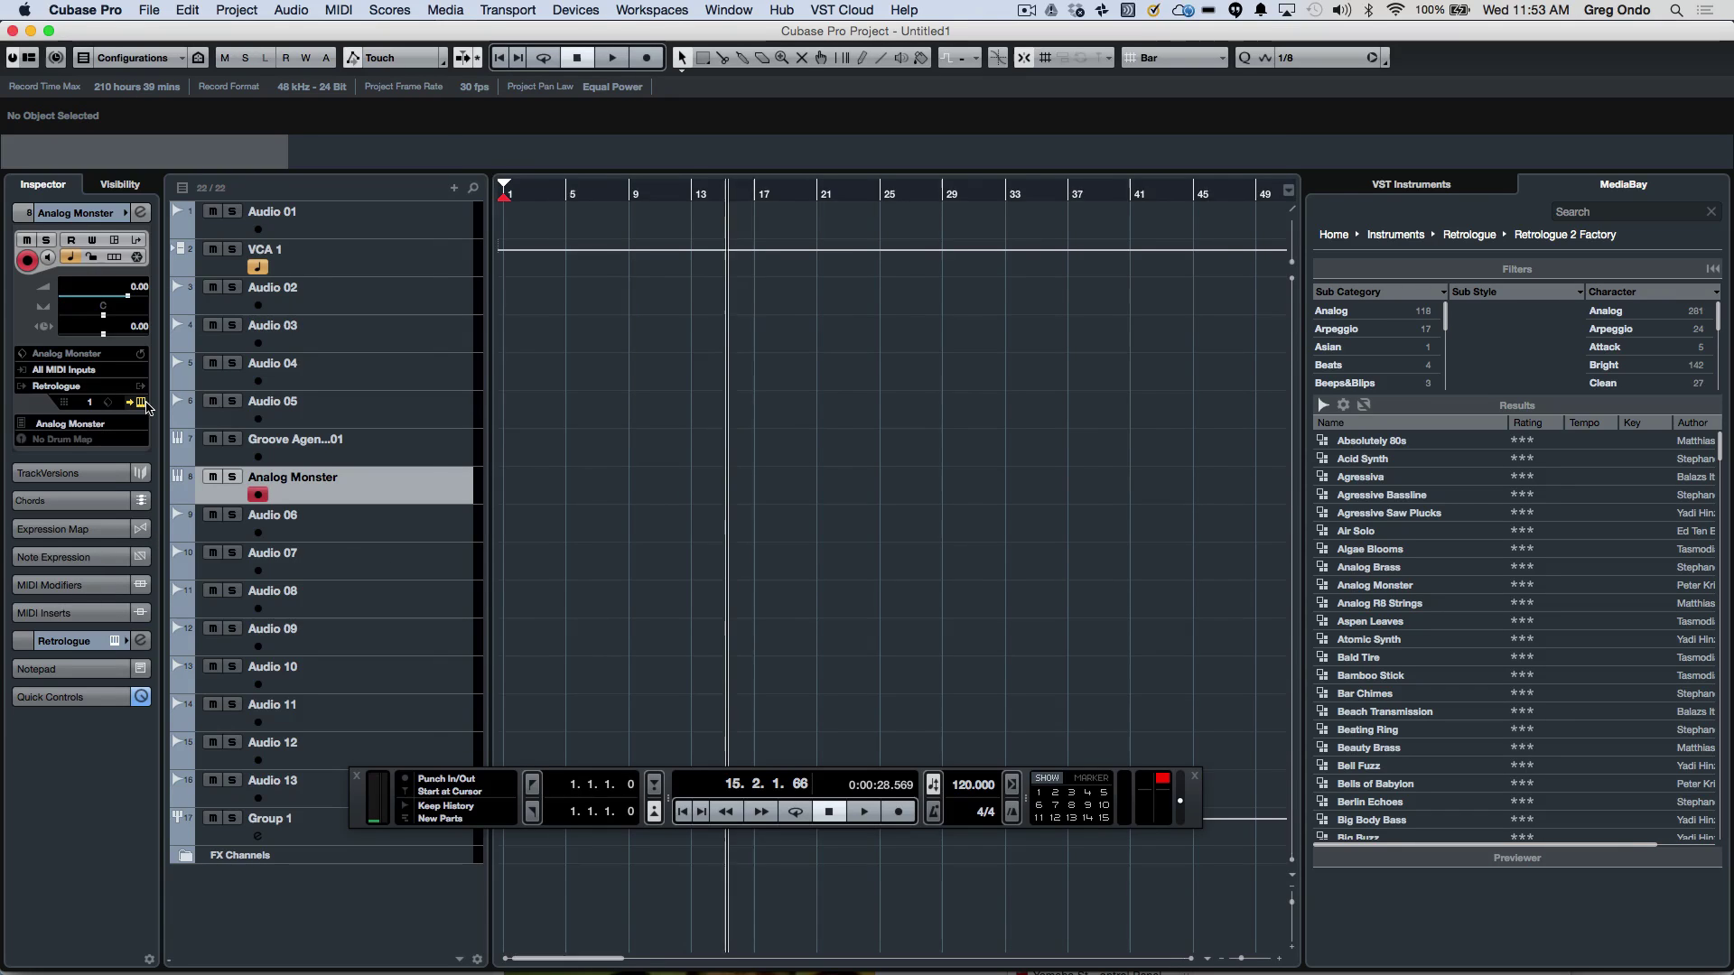
pyautogui.click(142, 403)
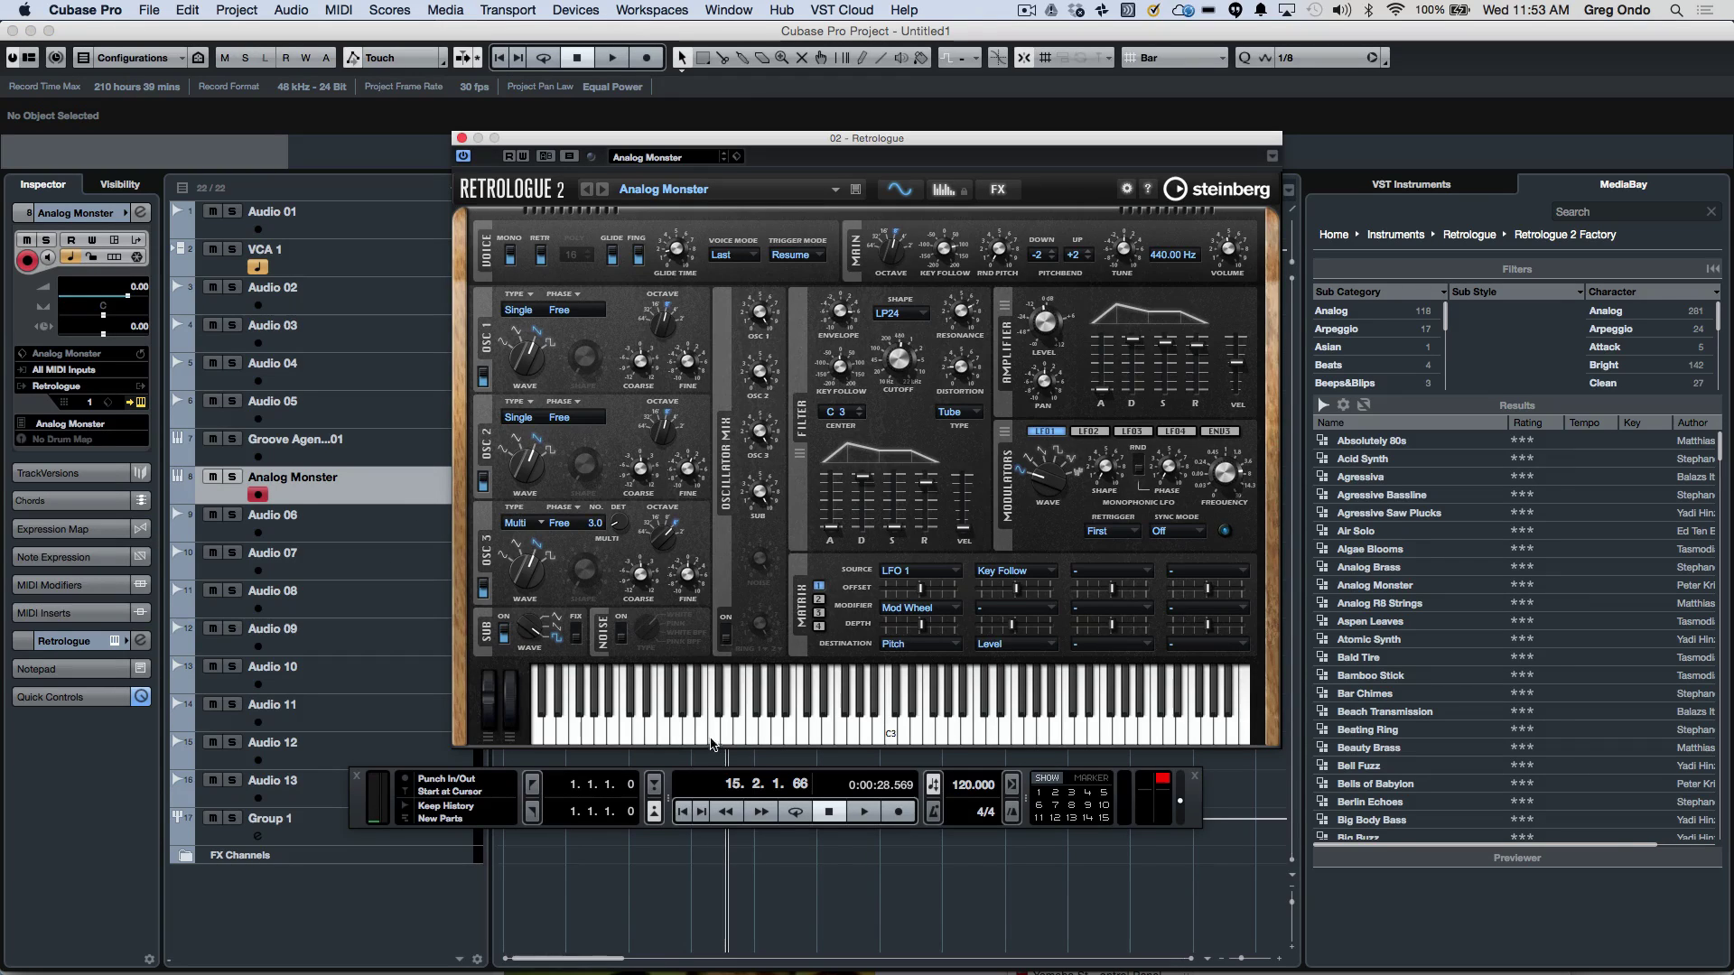
pyautogui.click(717, 736)
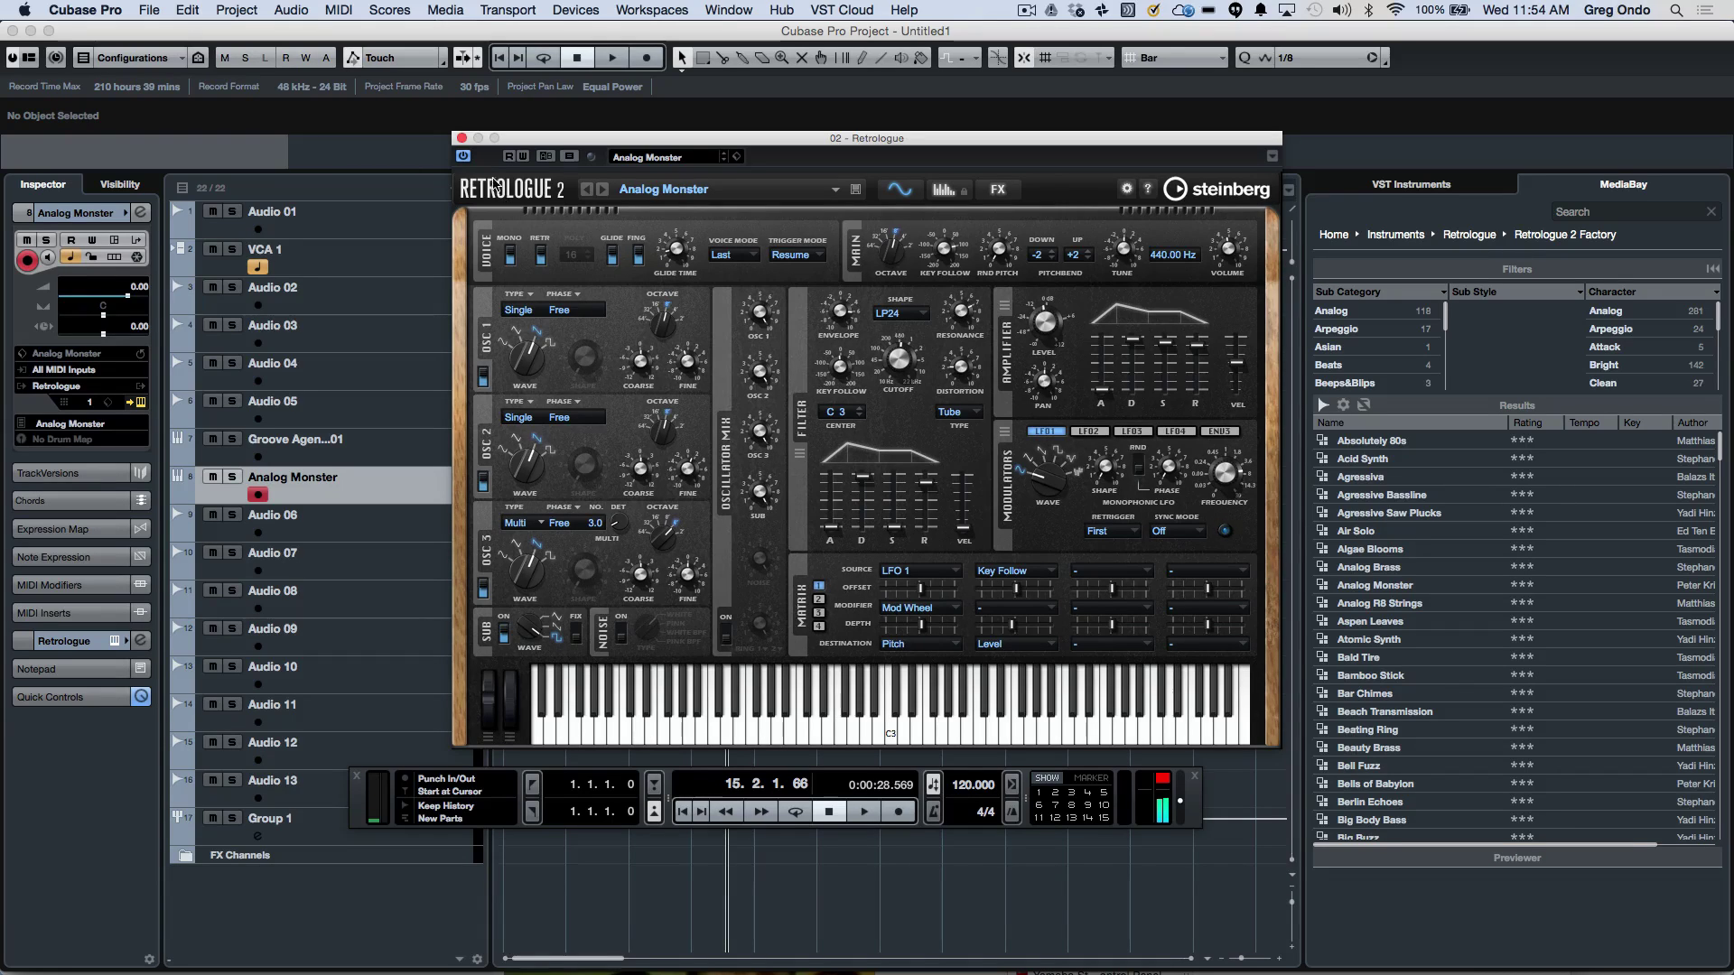
pyautogui.click(462, 139)
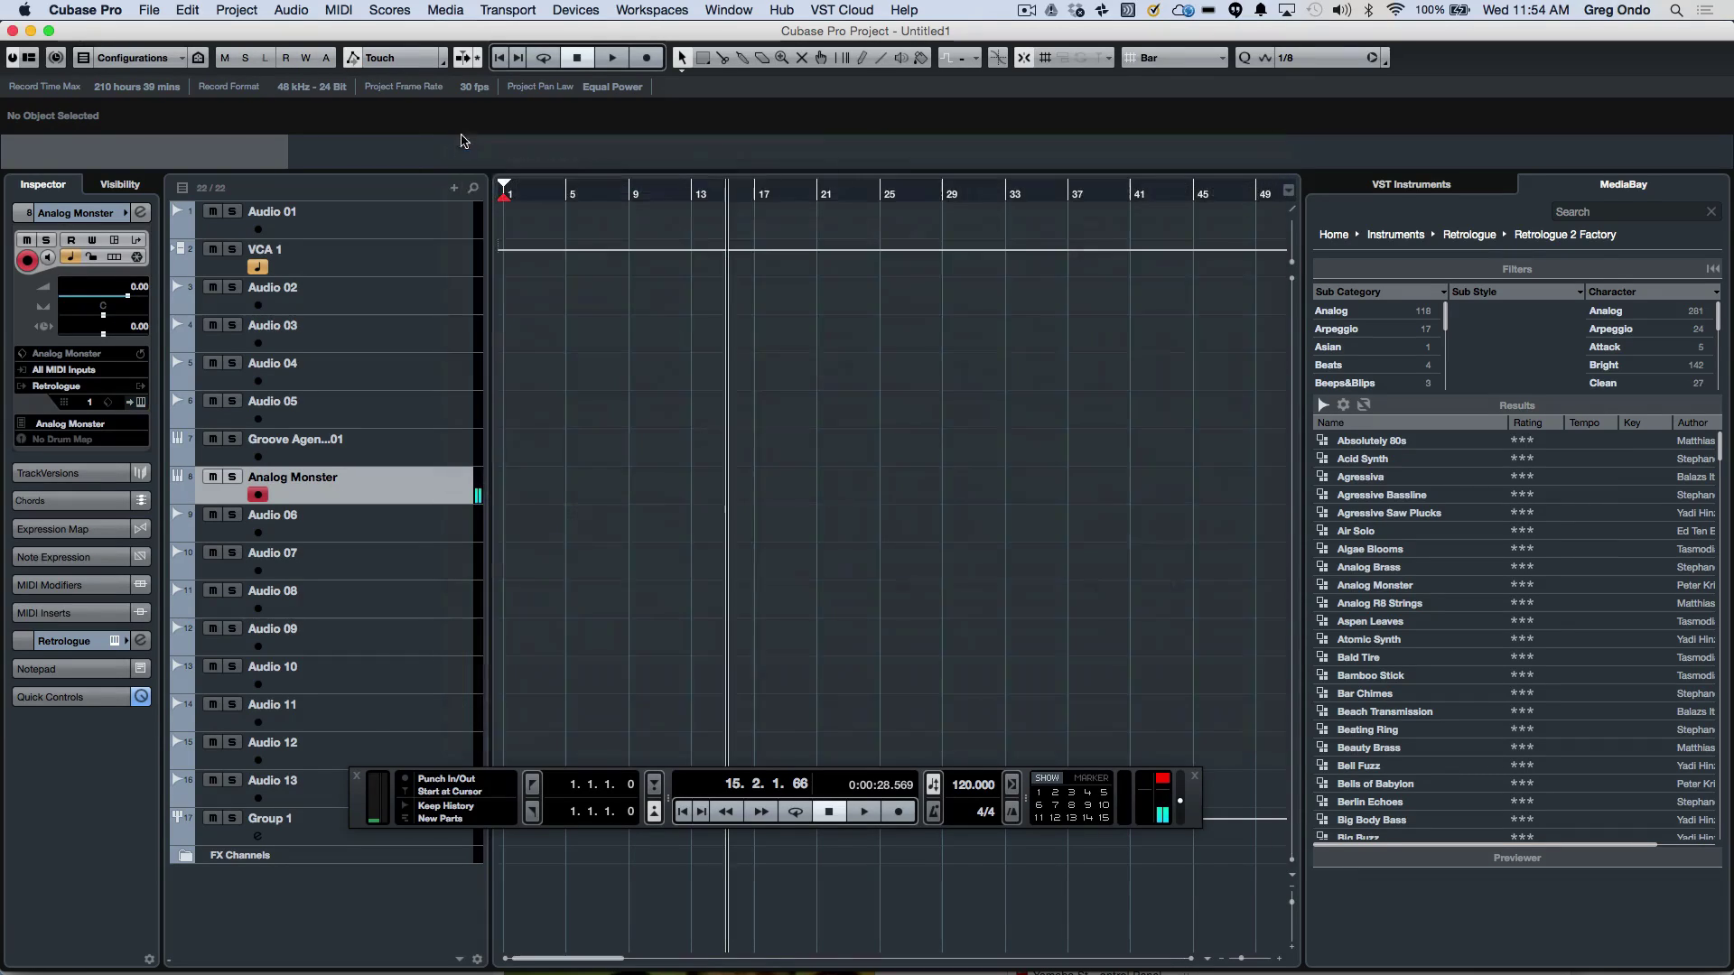
# Step: Preview loops under Loops & Samples > Drum Loops and drag 02 097 Drums-b into the project
pyautogui.click(1329, 237)
pyautogui.click(1505, 327)
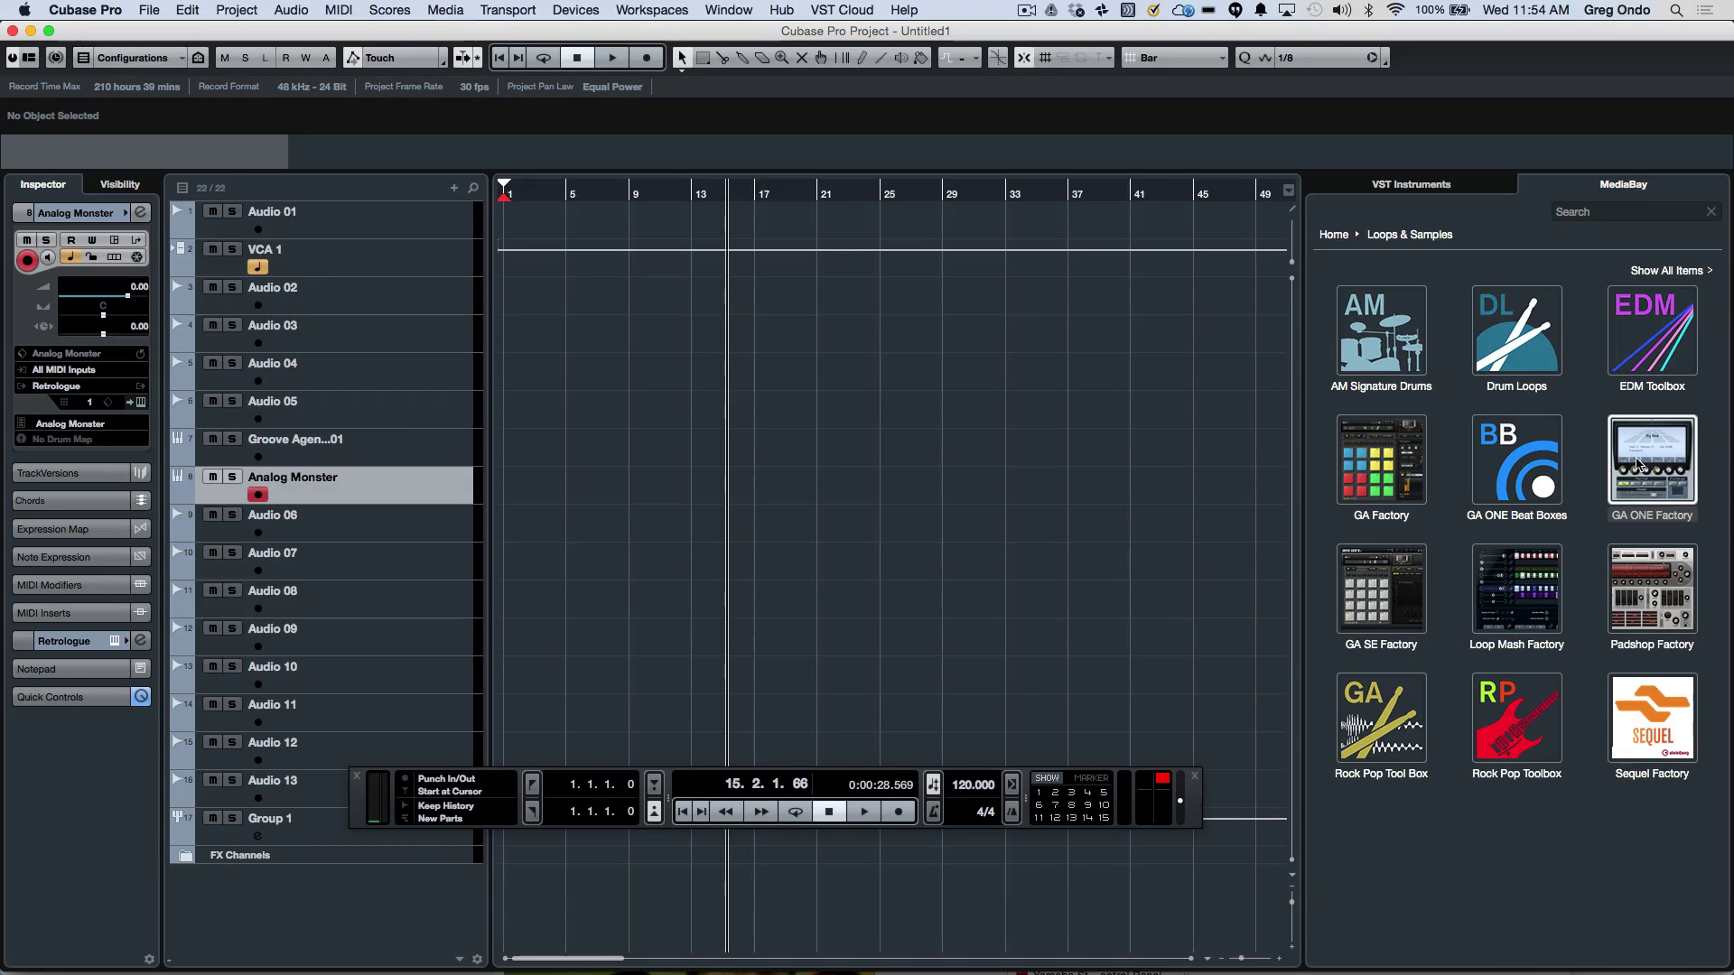
pyautogui.click(1516, 366)
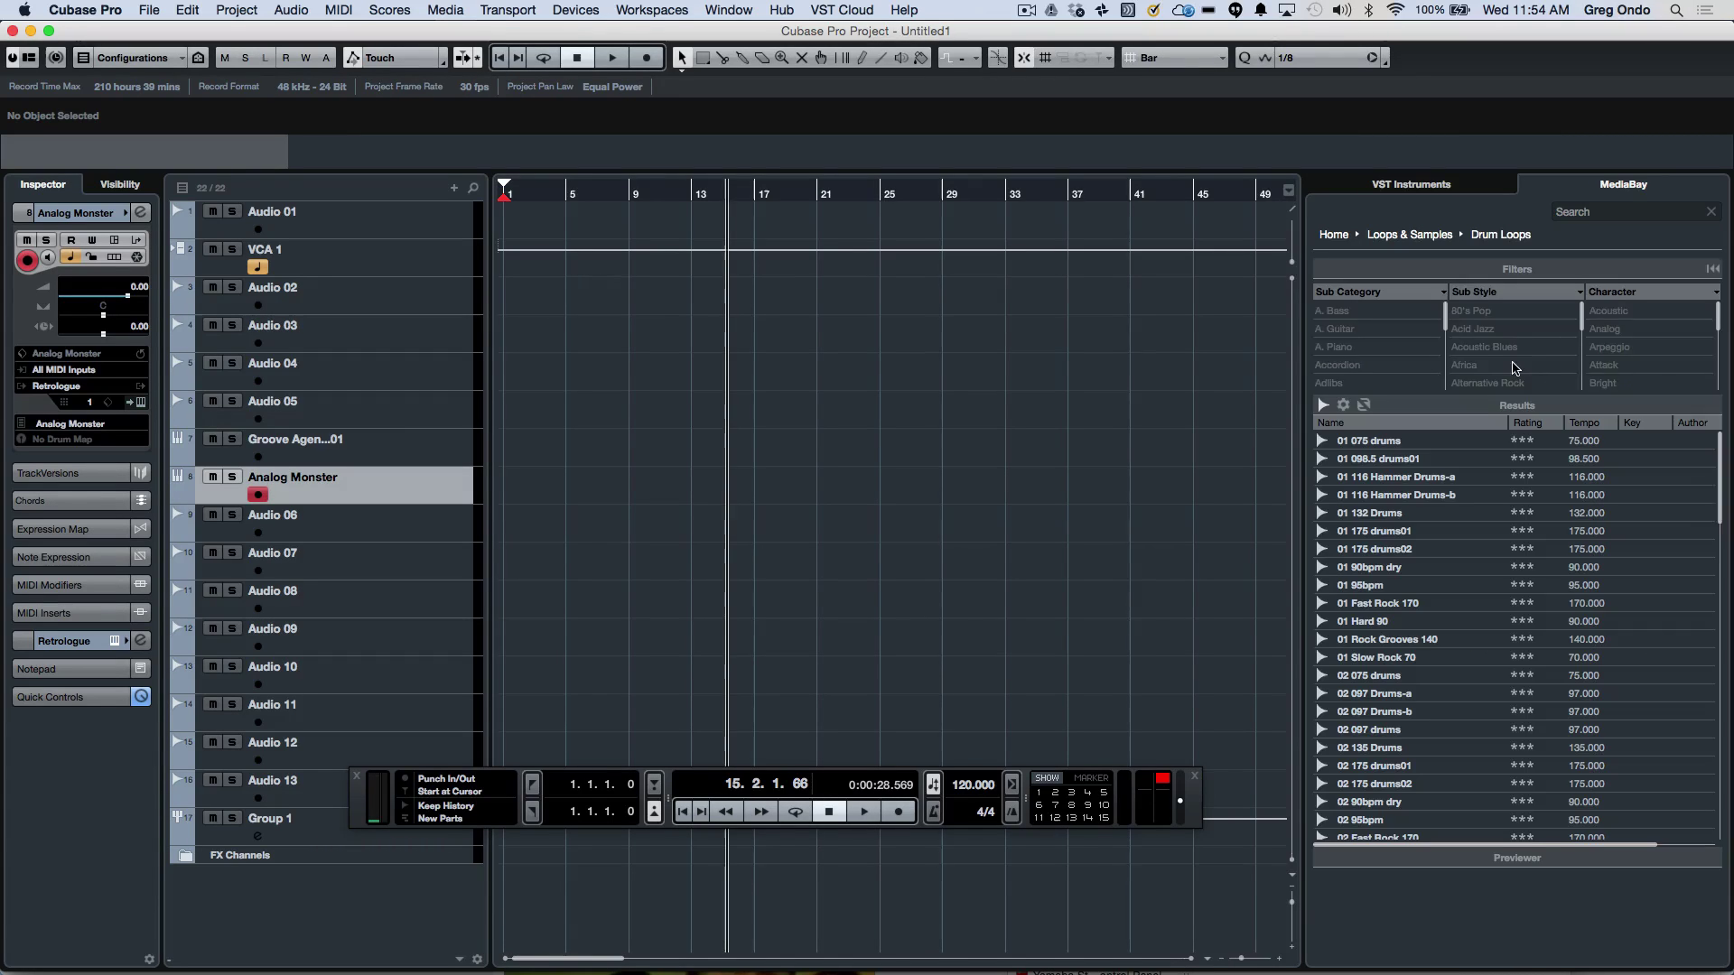
pyautogui.click(1369, 676)
pyautogui.click(1370, 713)
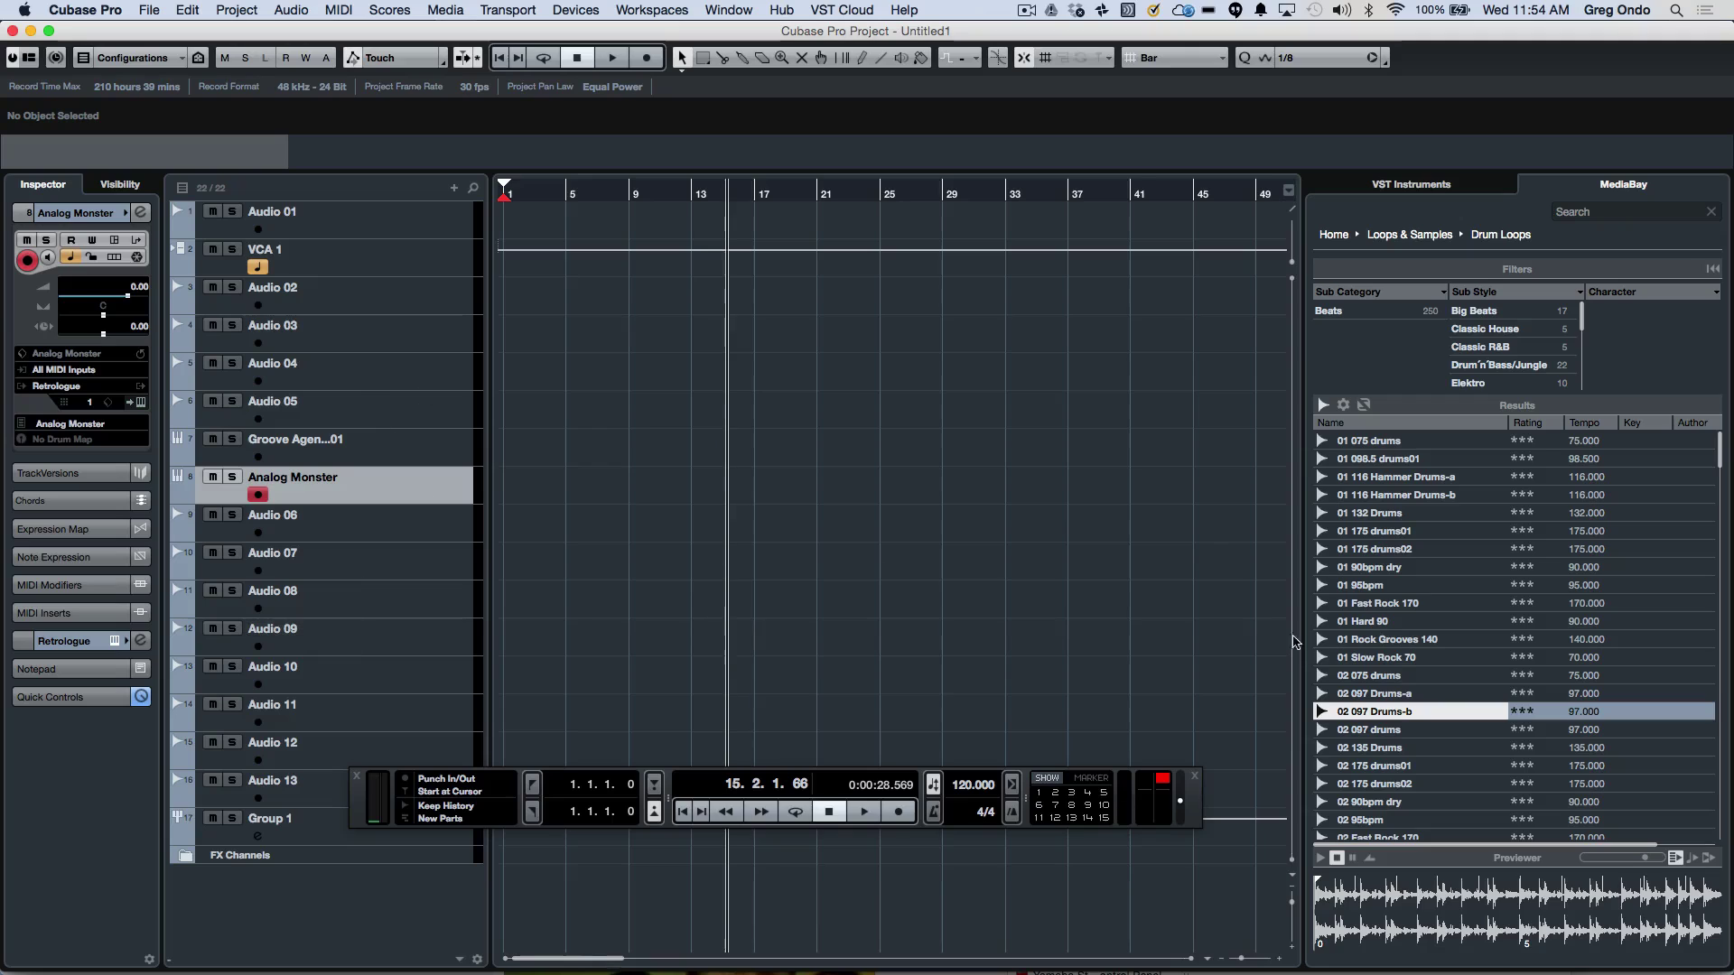
pyautogui.moveTo(1405, 714); pyautogui.dragTo(377, 519)
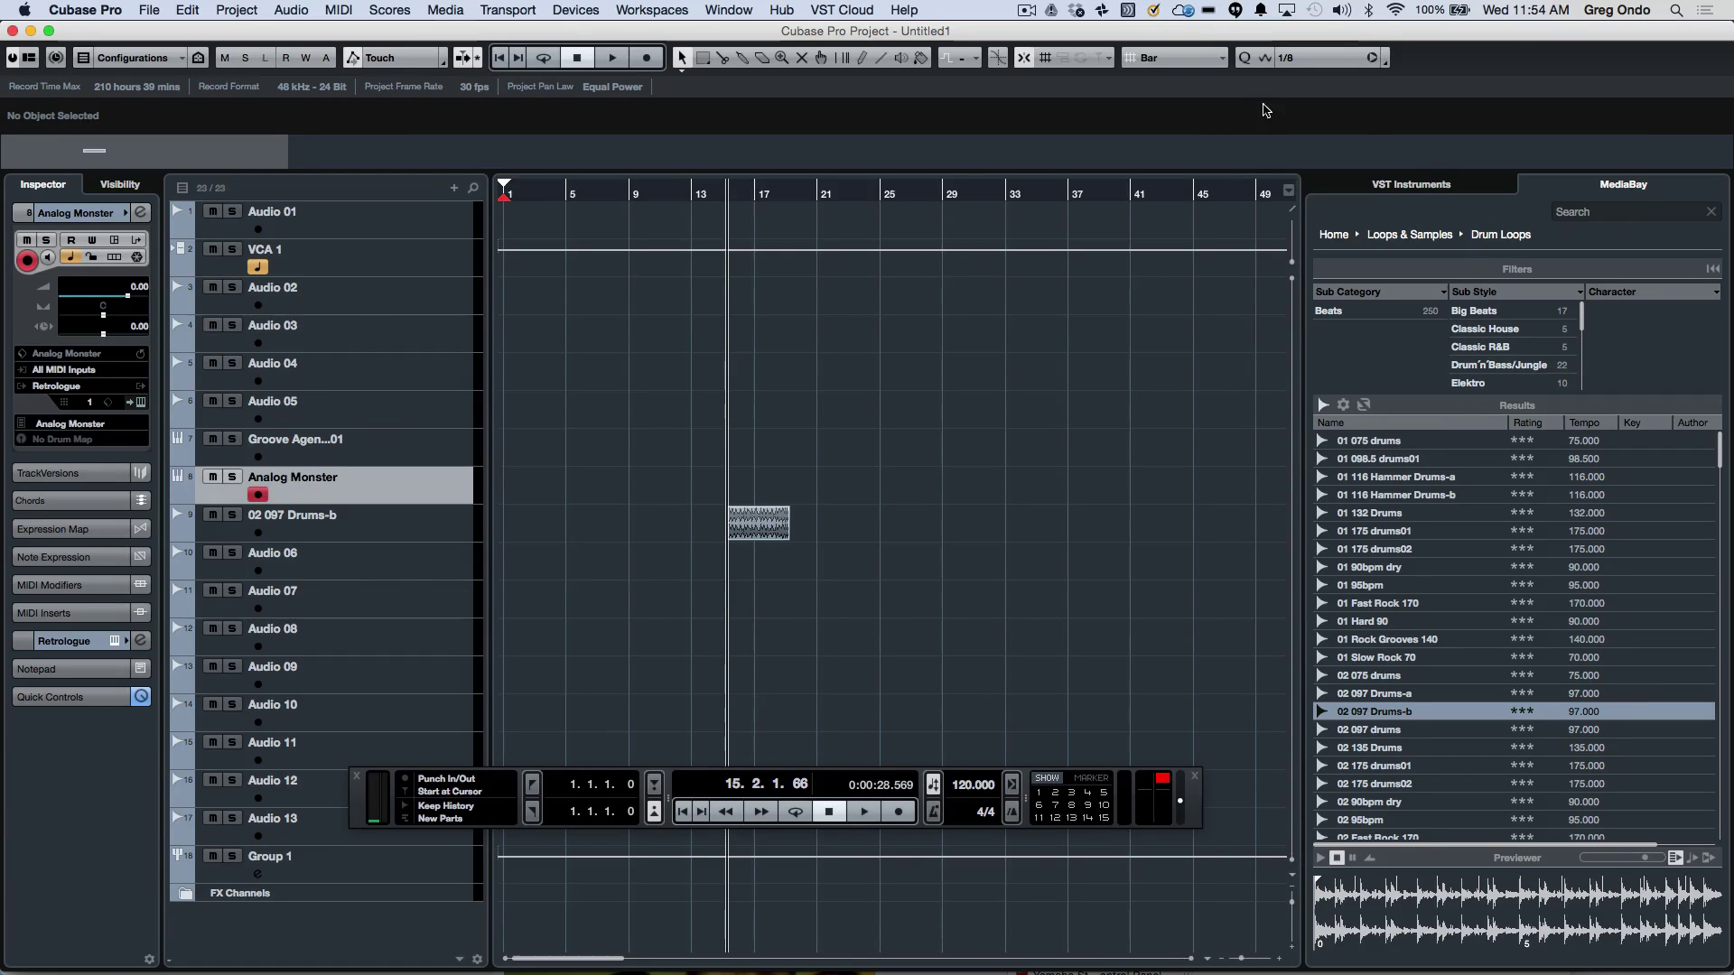
# Step: Browse MediaBay's More categories to Track Presets > Multi, then select track Audio 06
pyautogui.click(1334, 235)
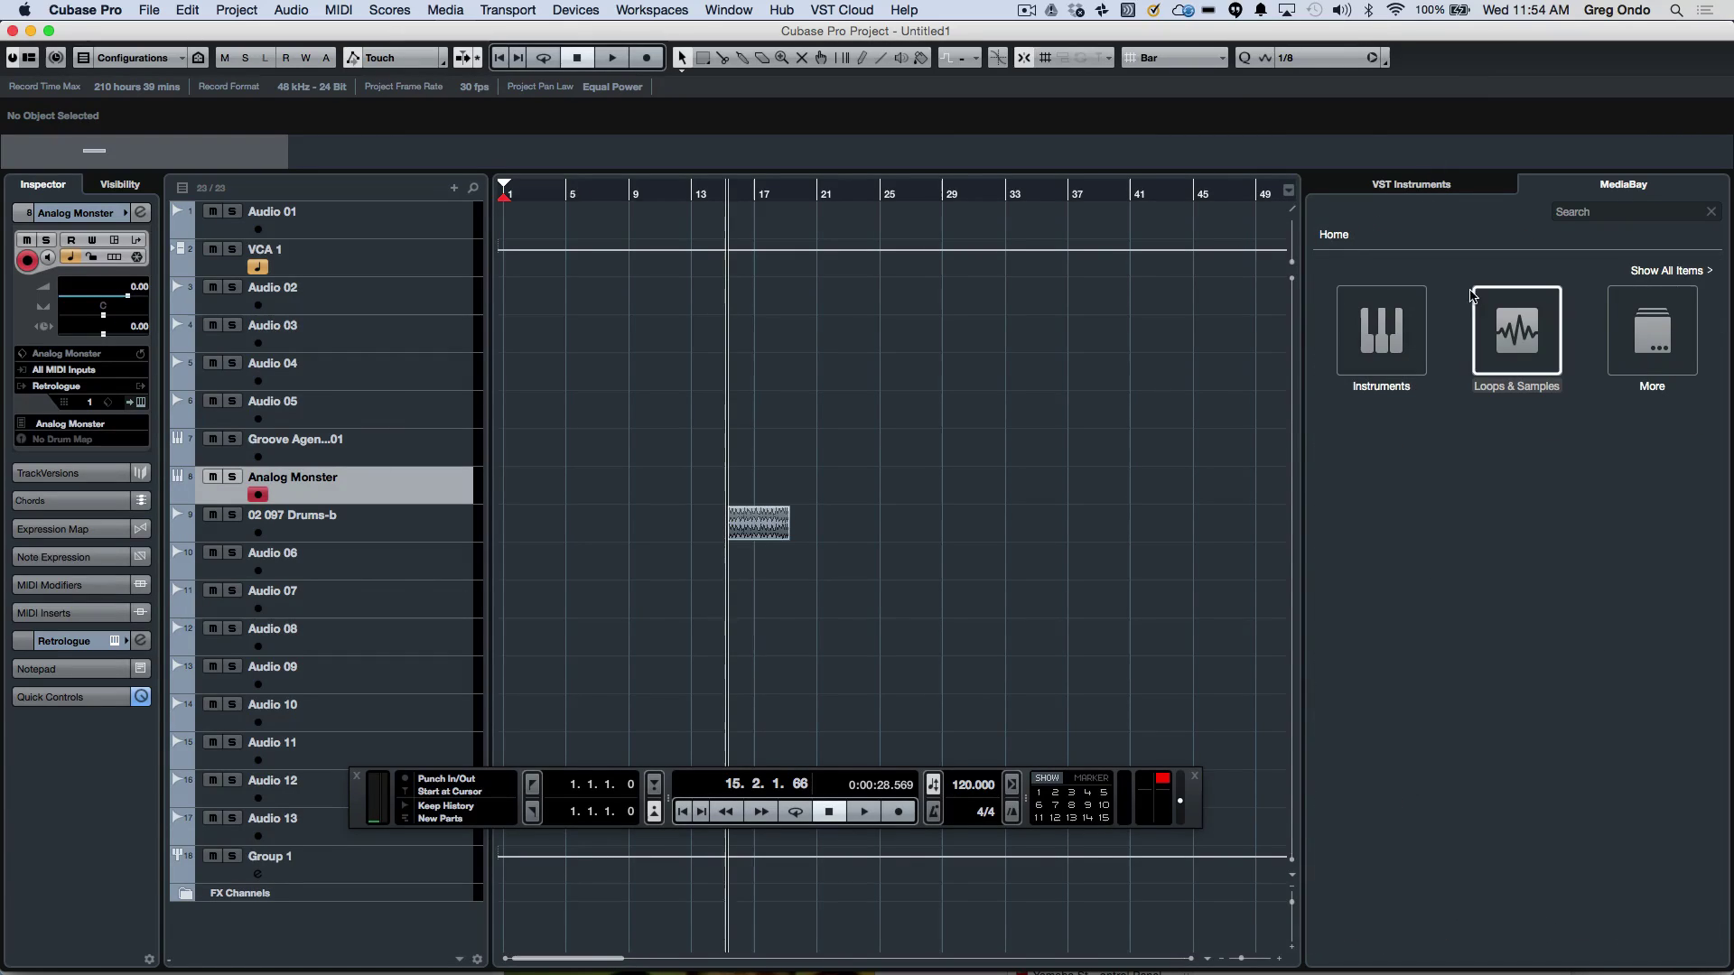
pyautogui.click(1653, 332)
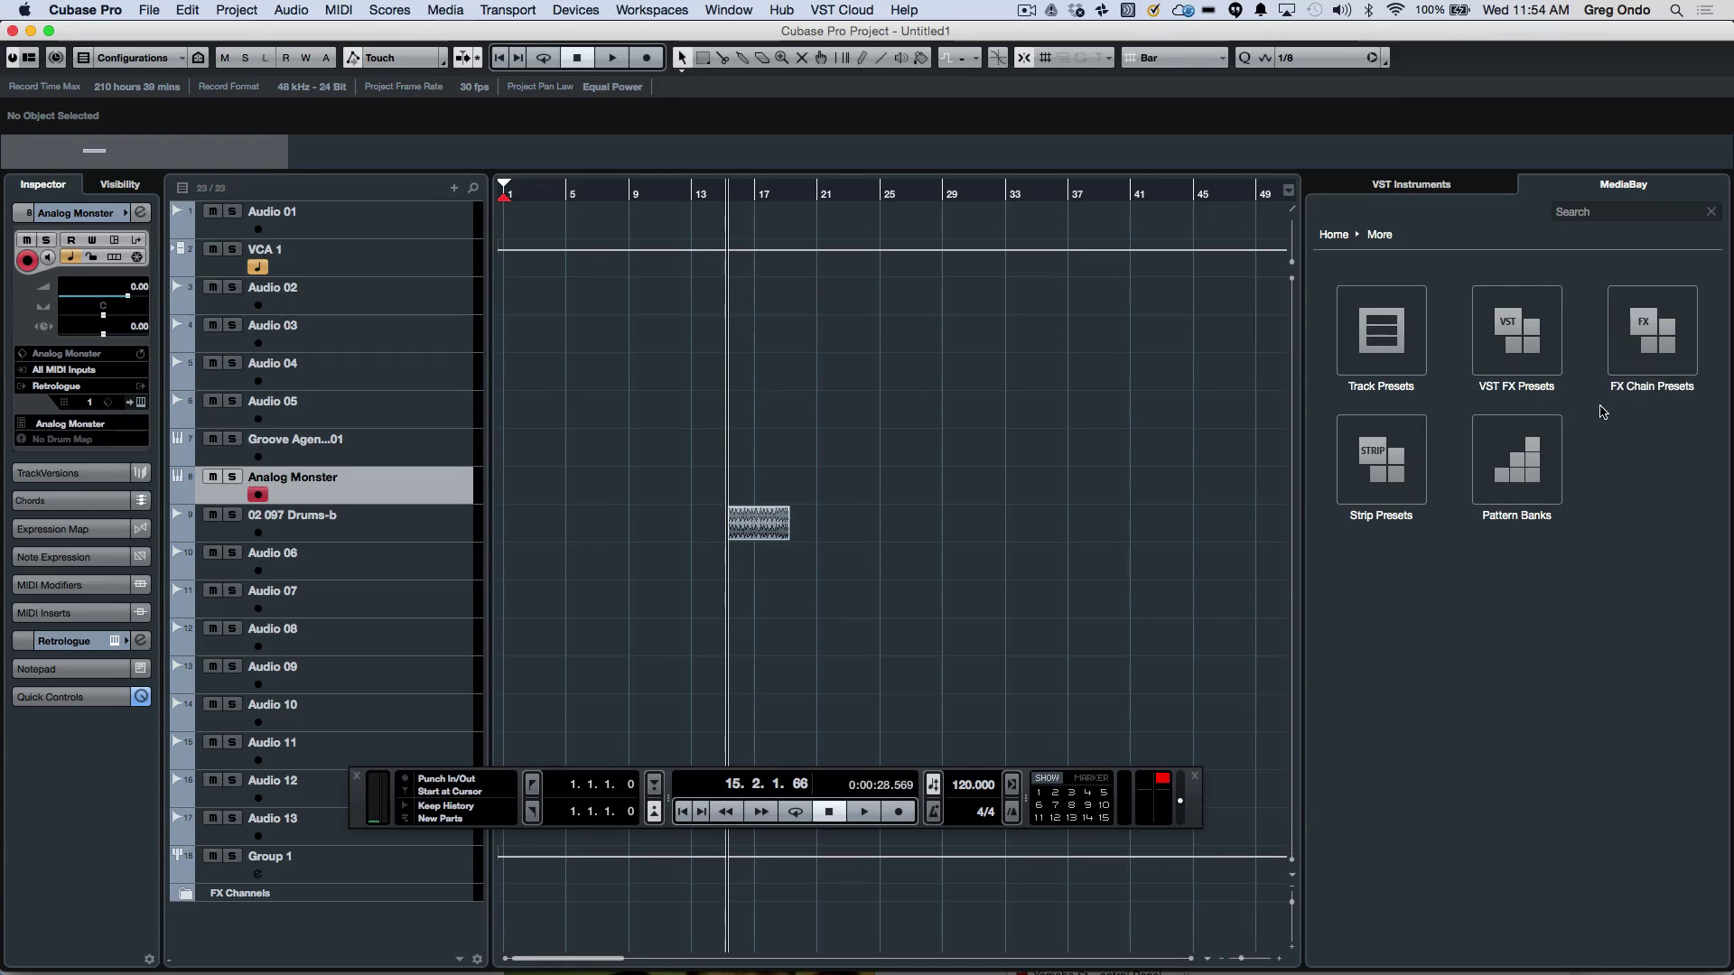
pyautogui.click(1518, 463)
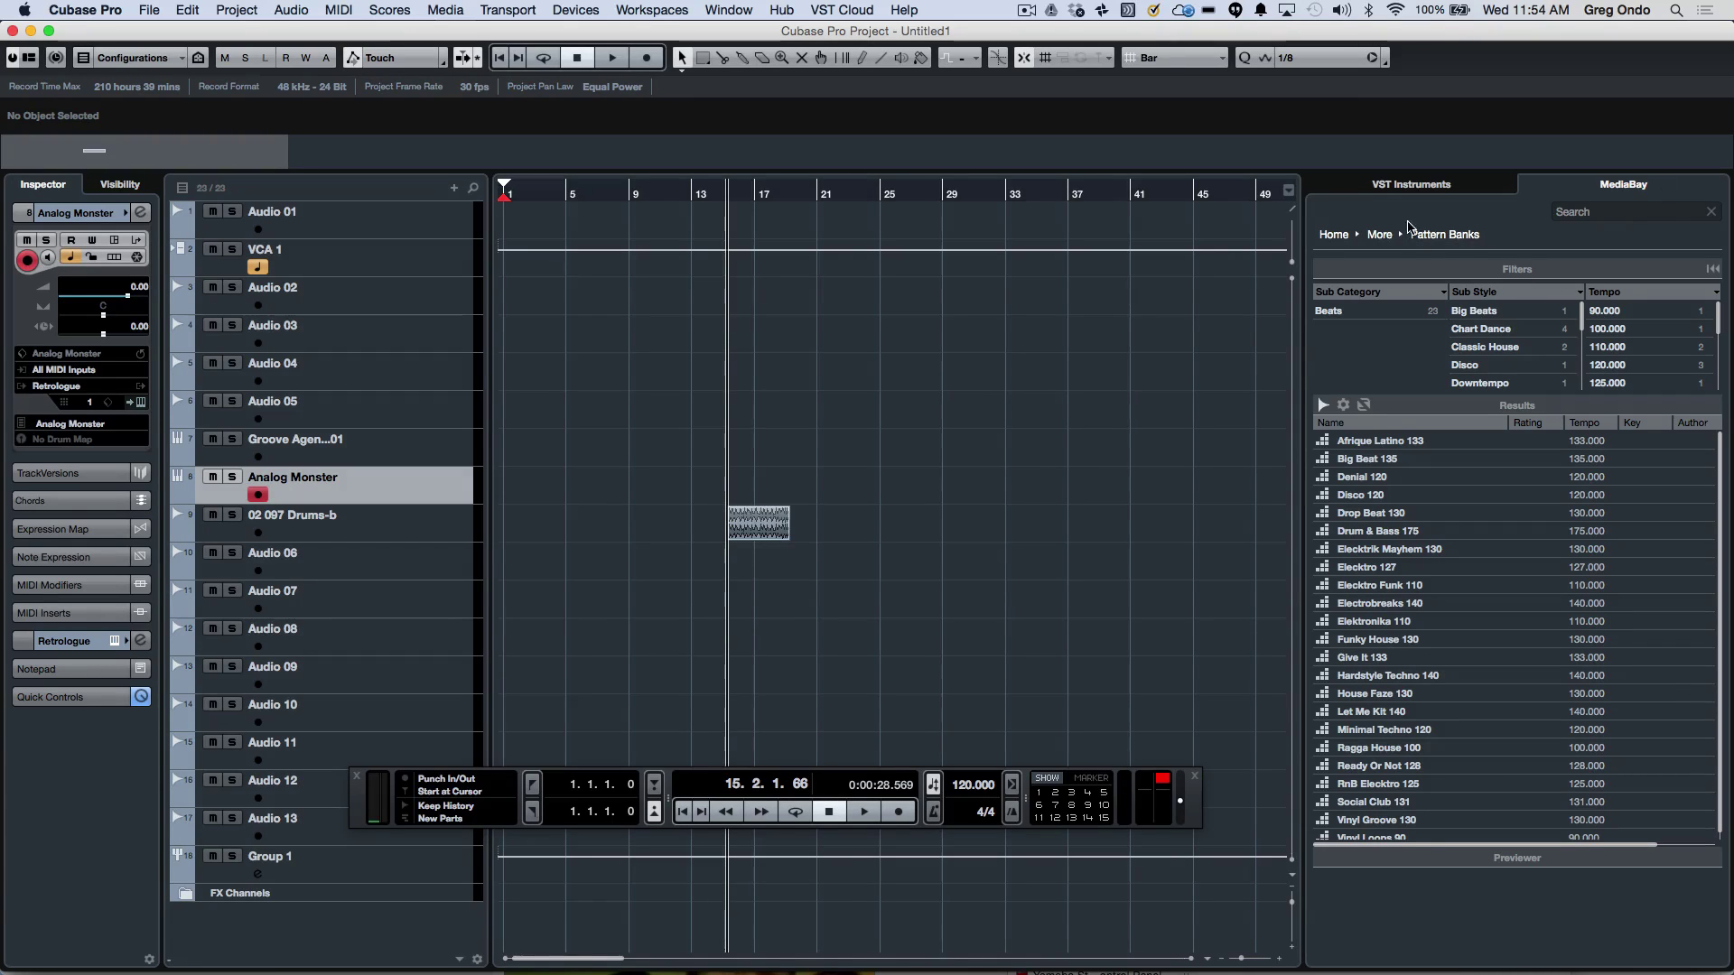
pyautogui.click(1379, 235)
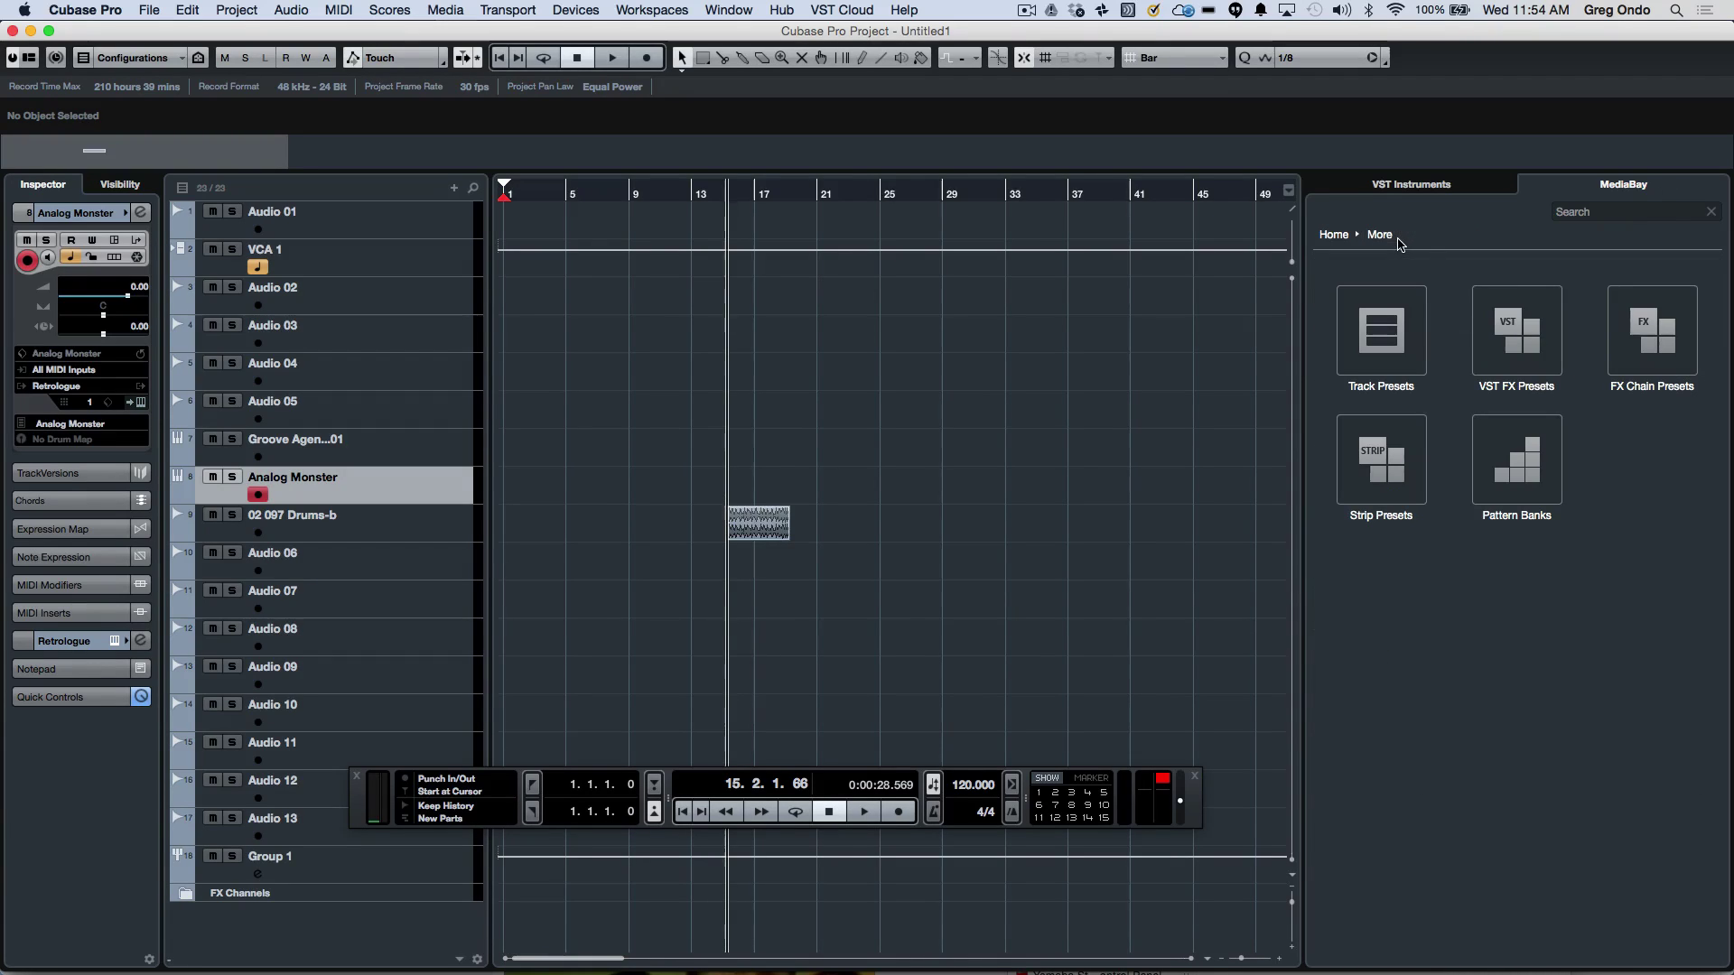
pyautogui.click(1526, 336)
pyautogui.click(1380, 235)
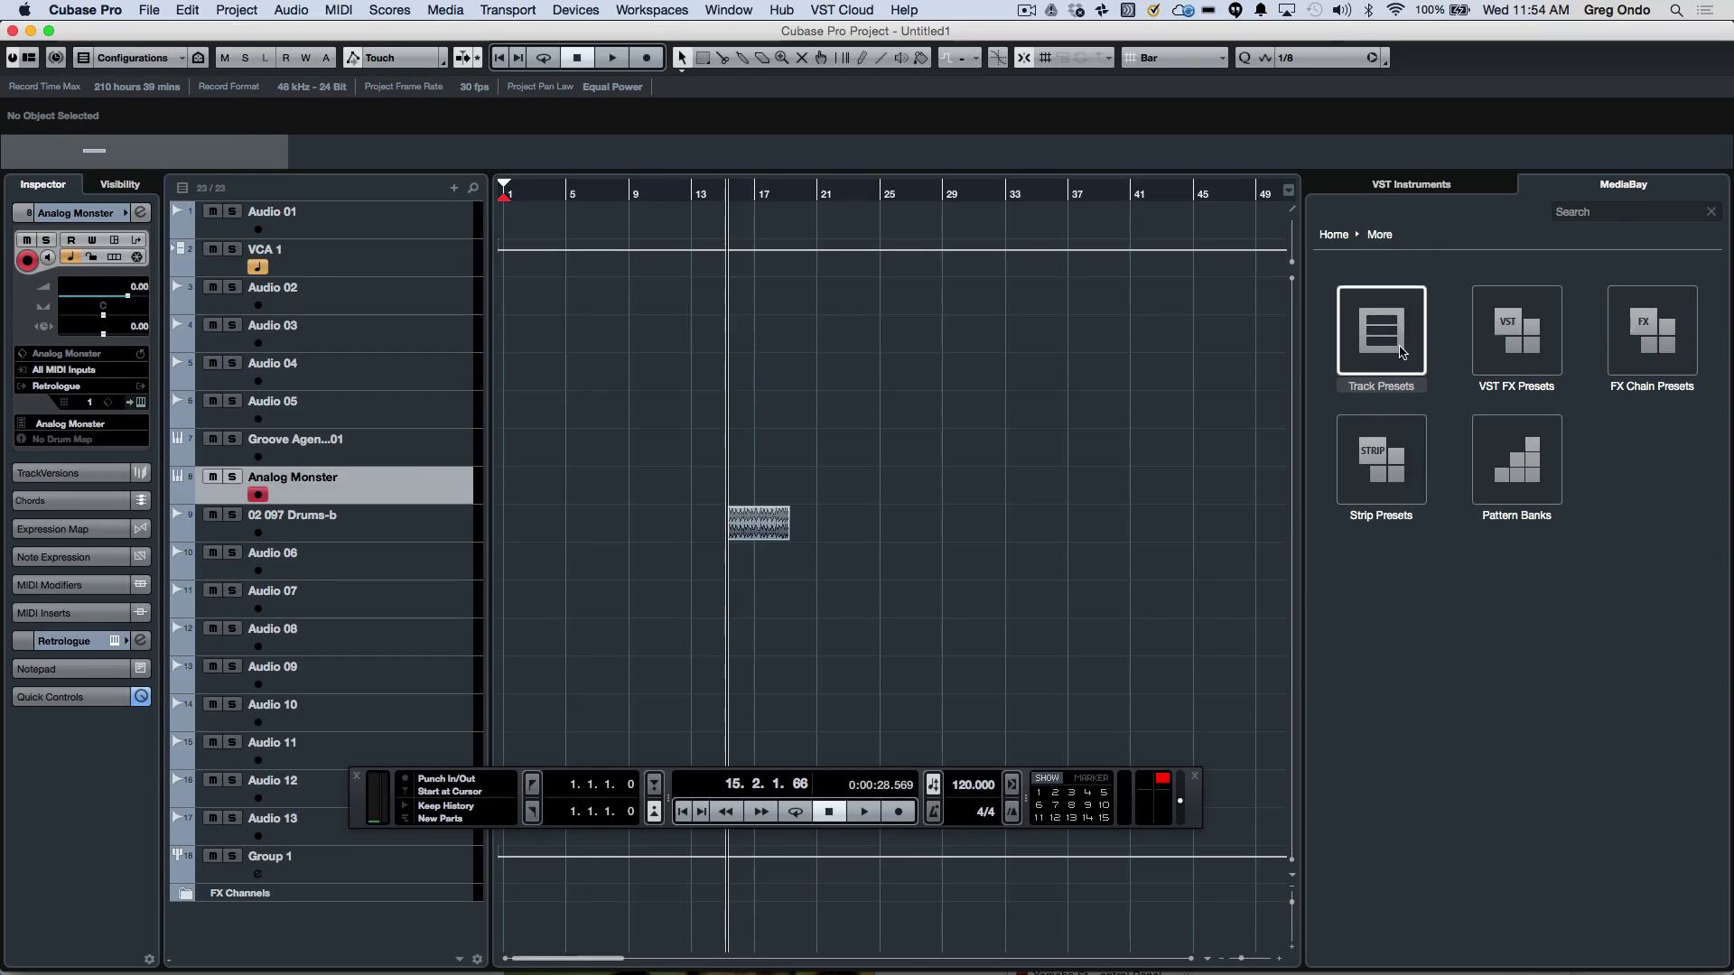
pyautogui.click(1401, 352)
pyautogui.click(1381, 461)
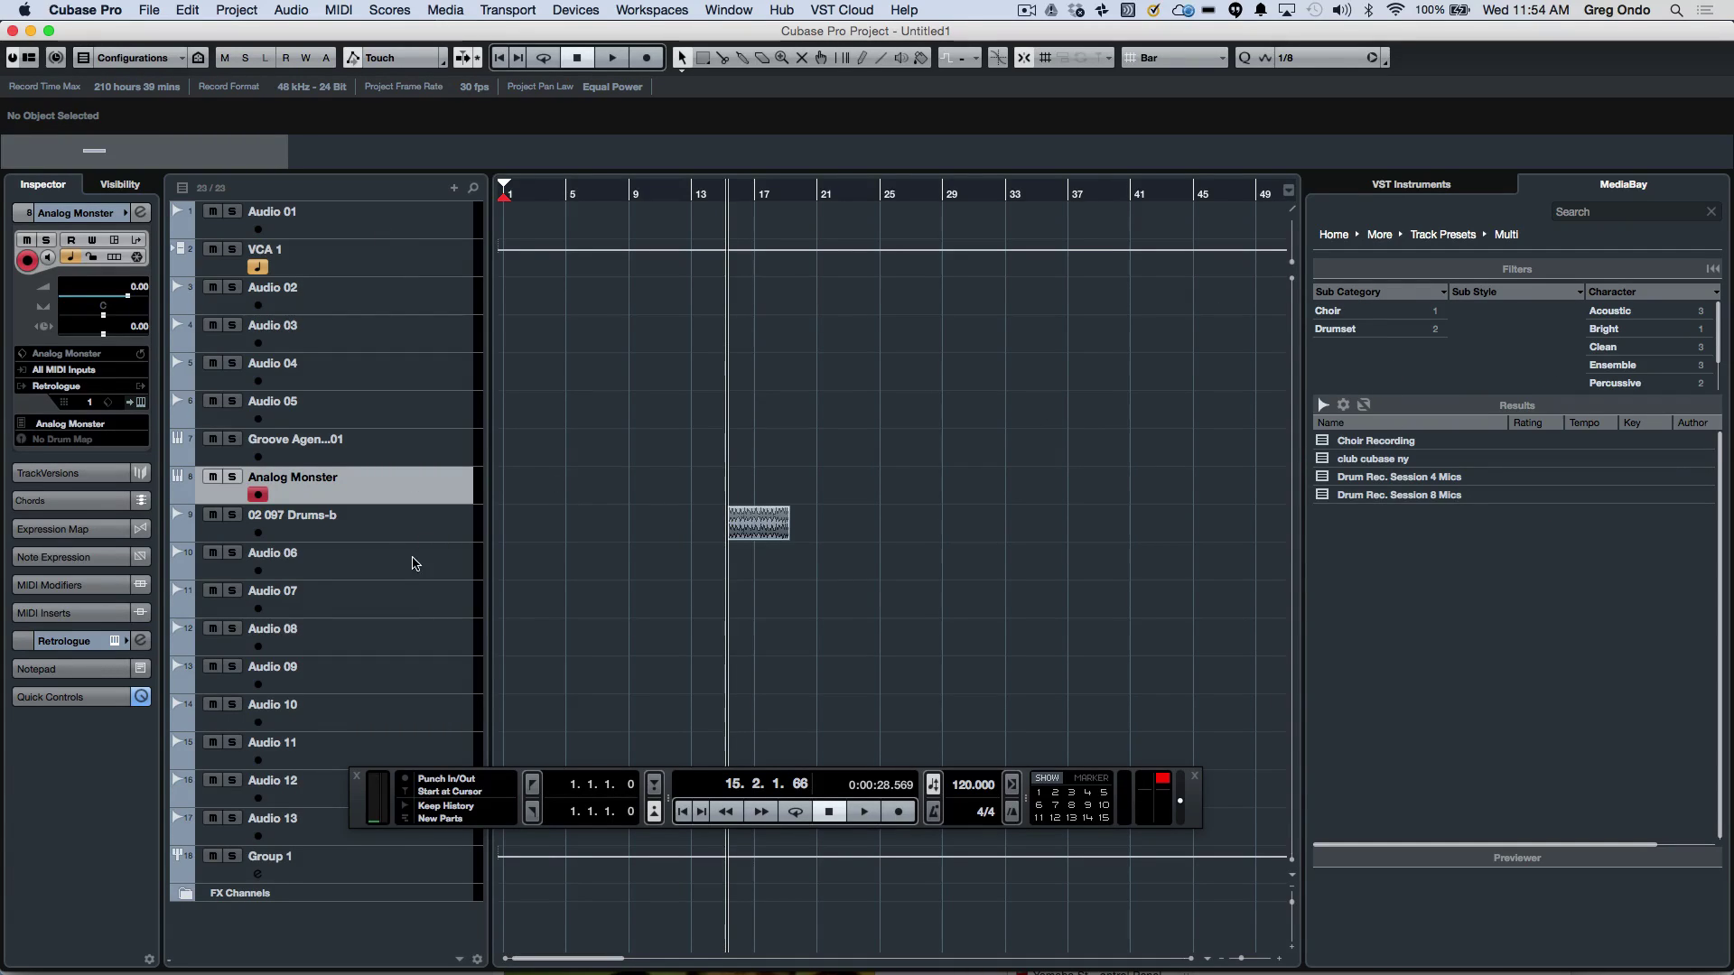
pyautogui.click(408, 561)
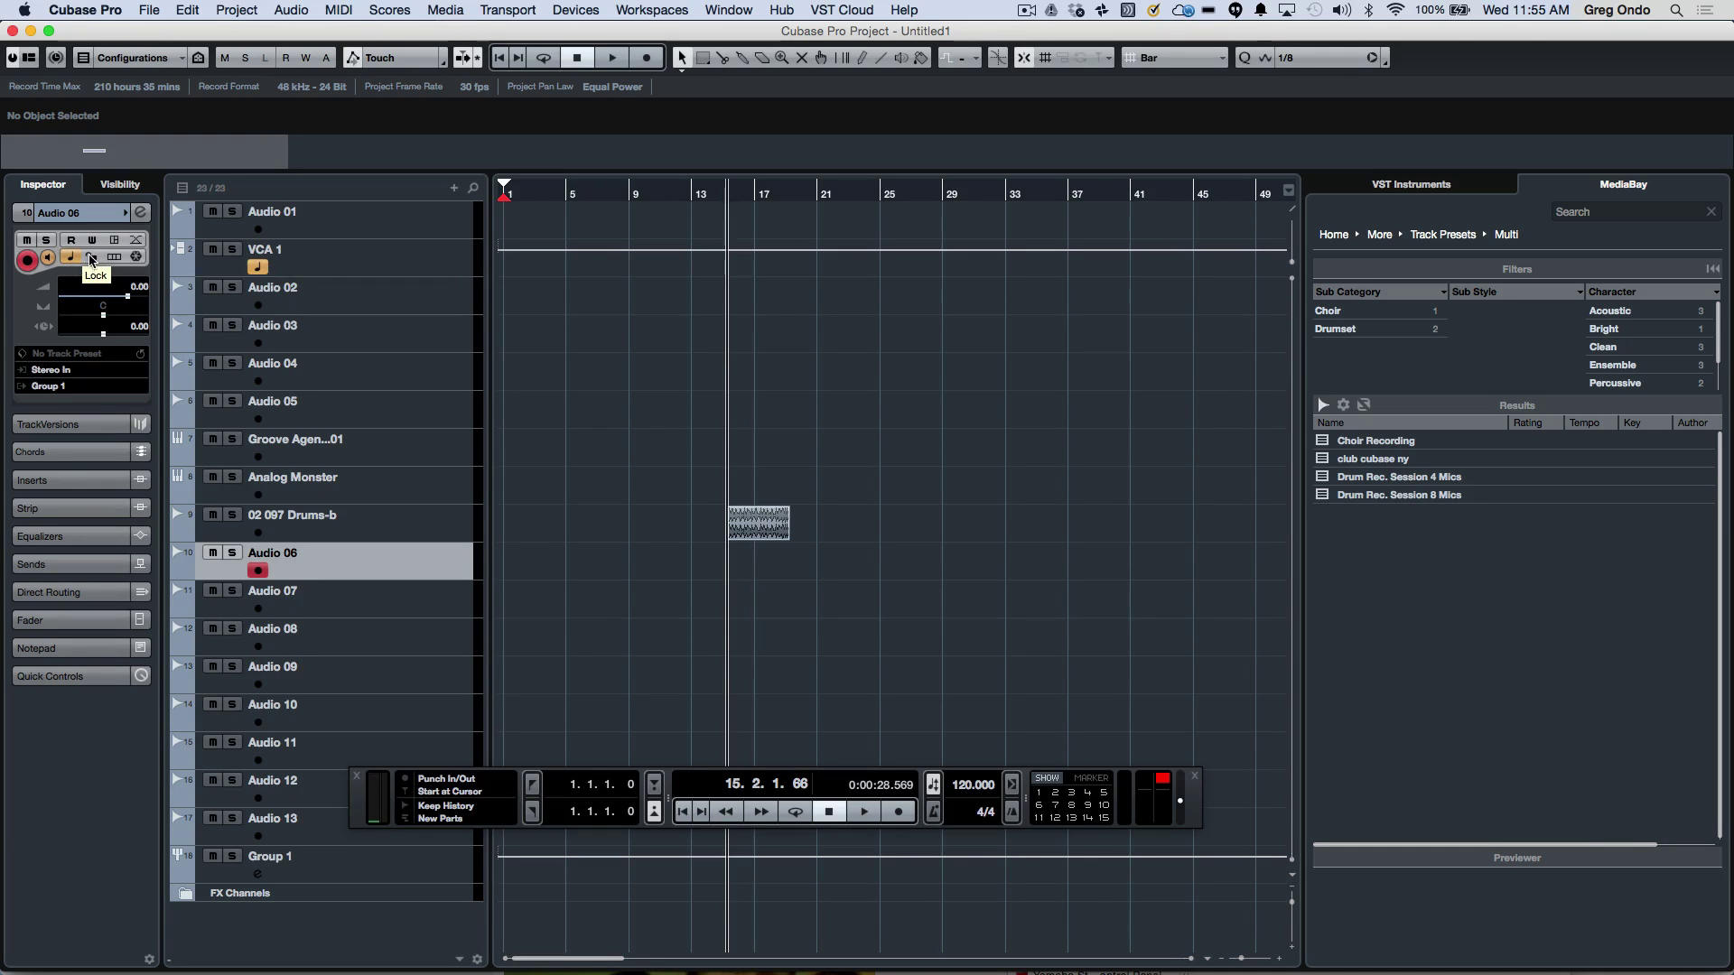
# Step: Select tracks Audio 06–13 and load the Toggle Time Domain for selected Tracks preset in the Project Logical Editor
pyautogui.keyDown('shift'); pyautogui.click(346, 827); pyautogui.keyUp('shift')
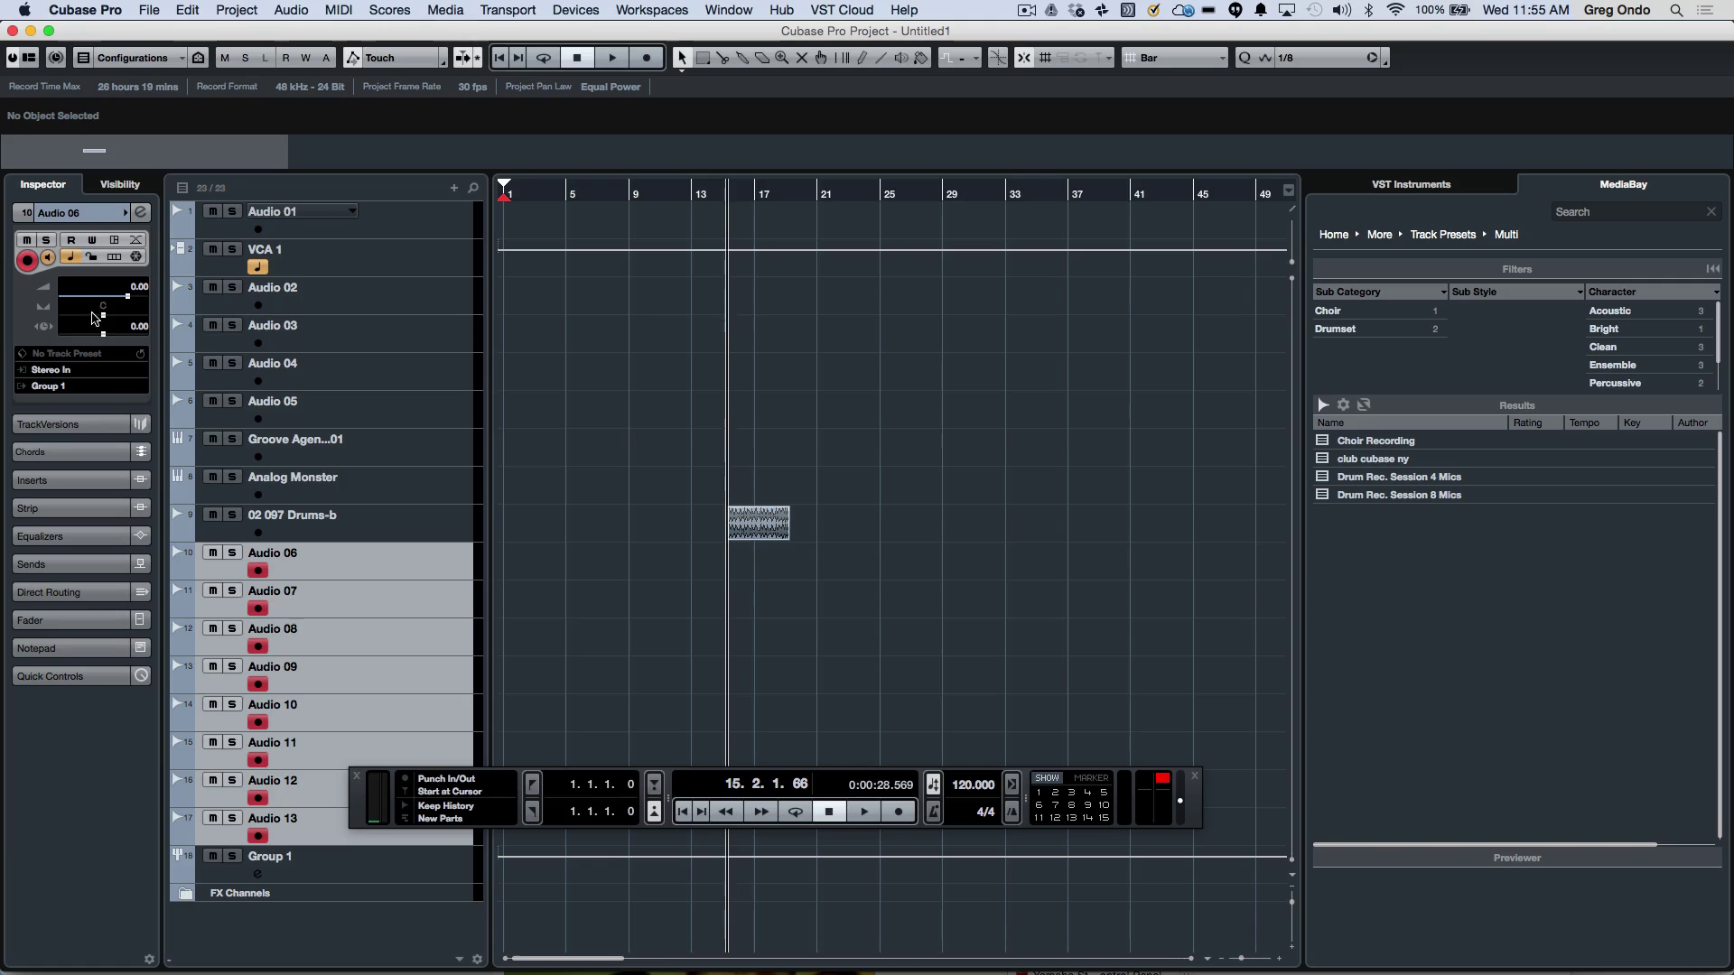
pyautogui.click(198, 12)
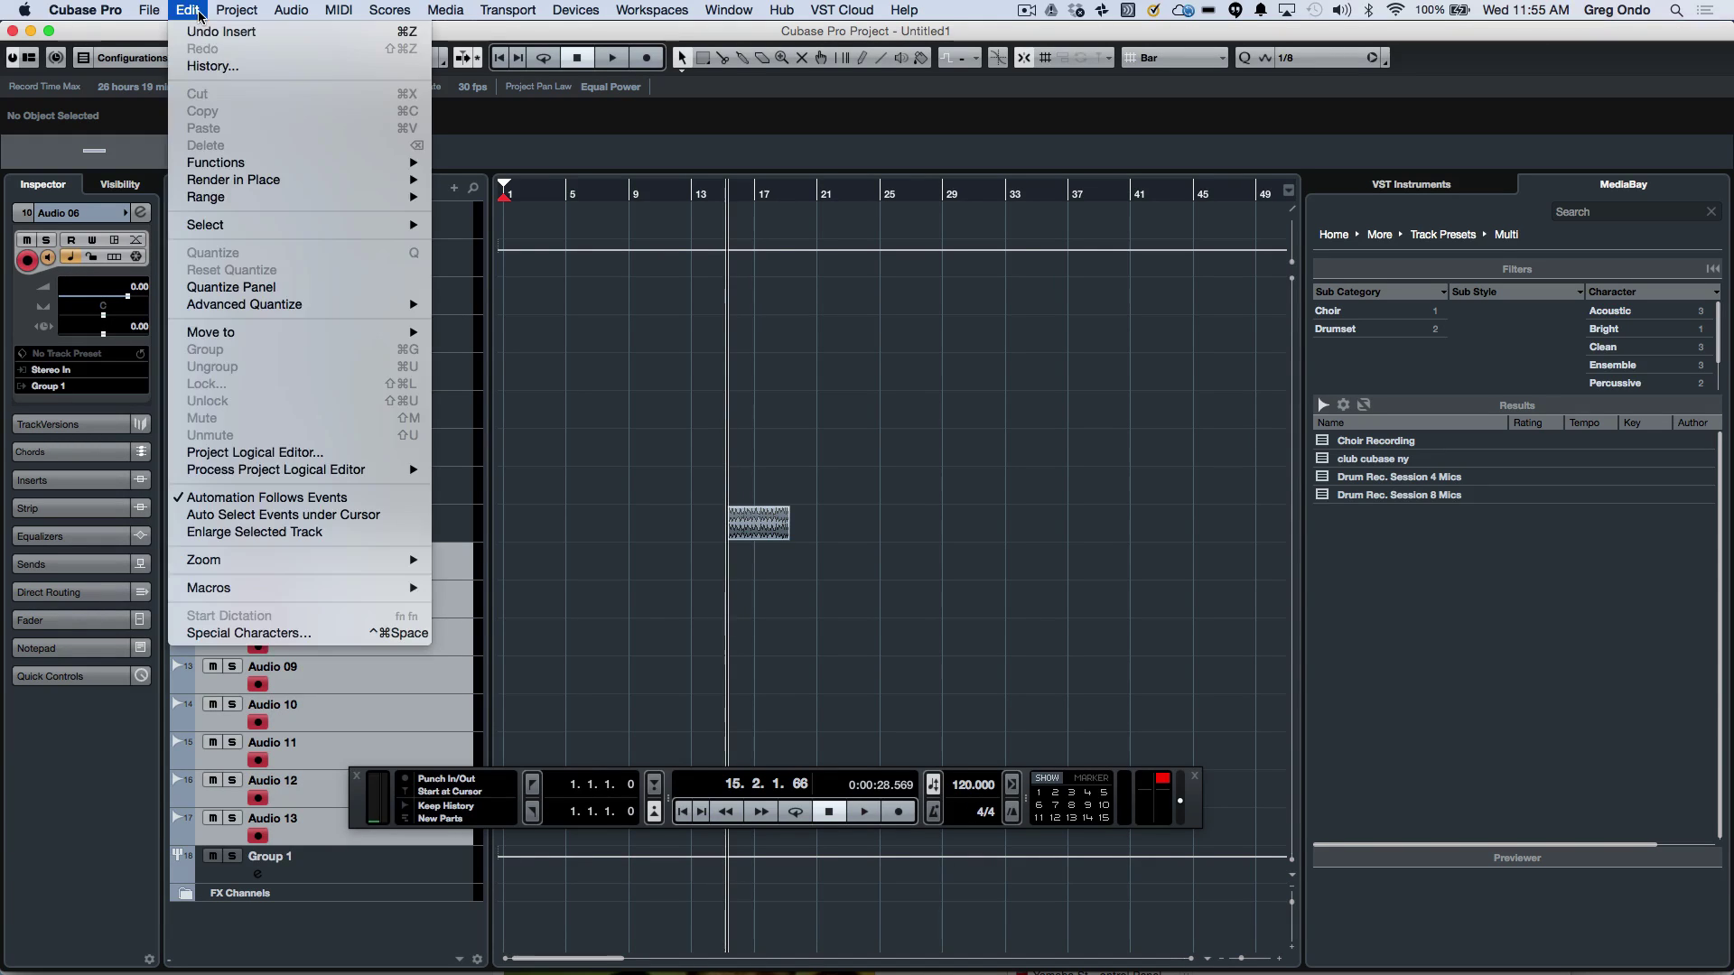
pyautogui.click(269, 455)
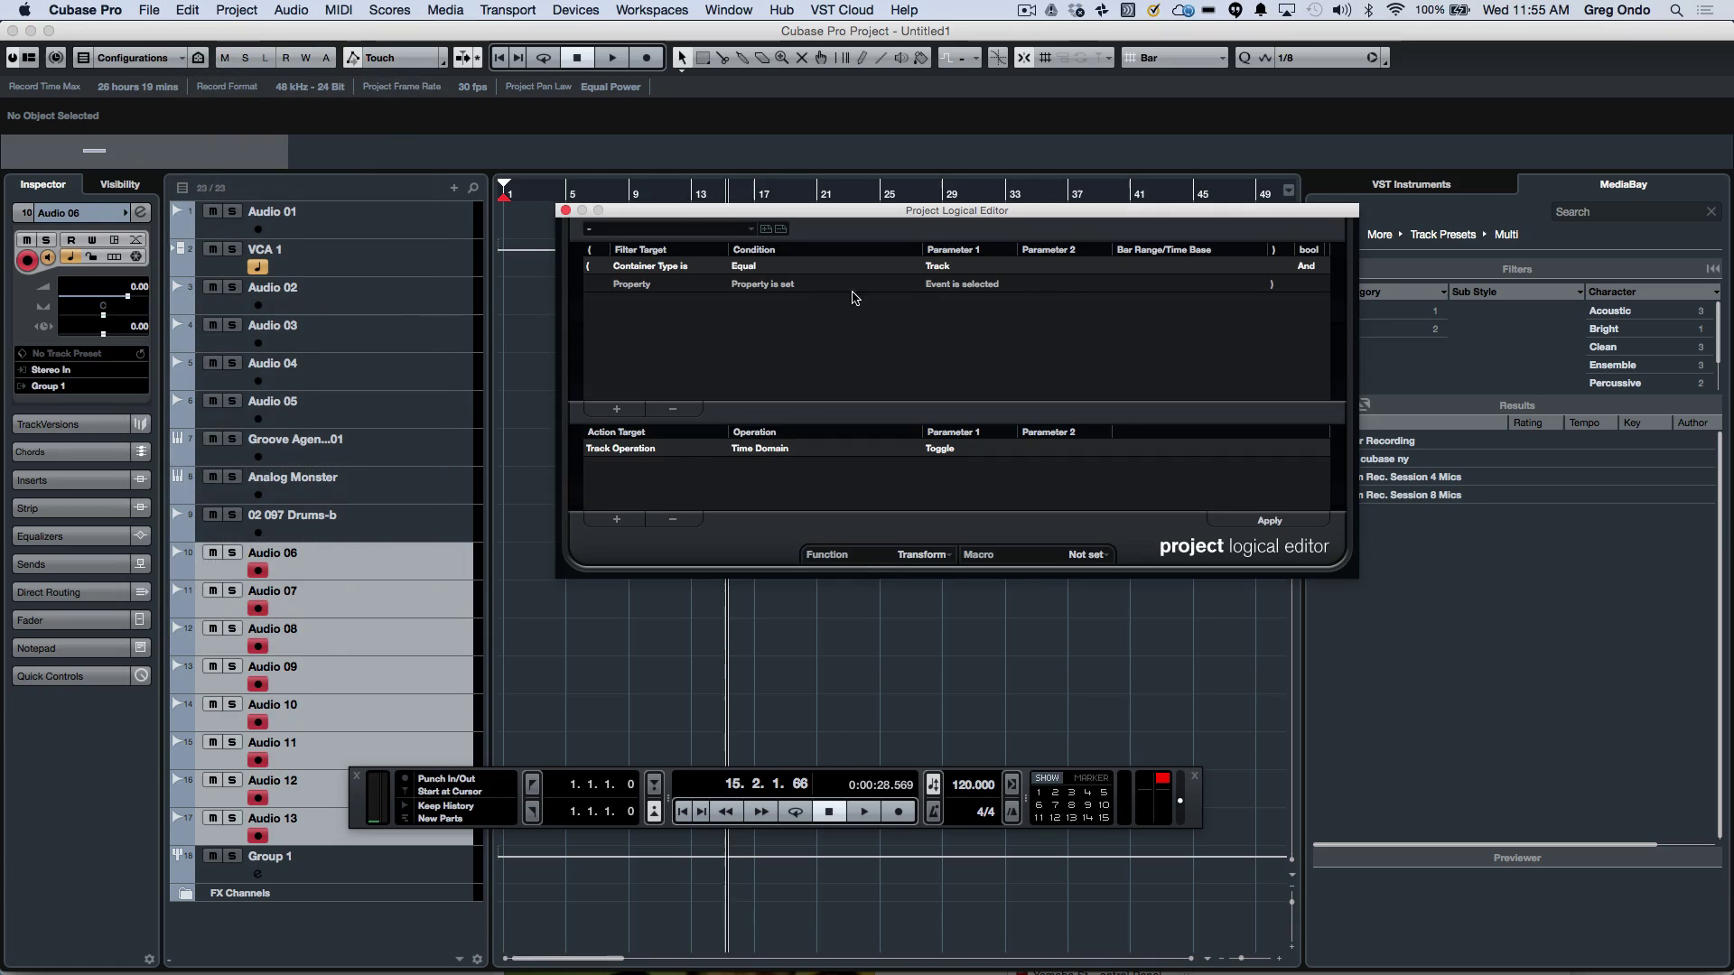
pyautogui.click(673, 229)
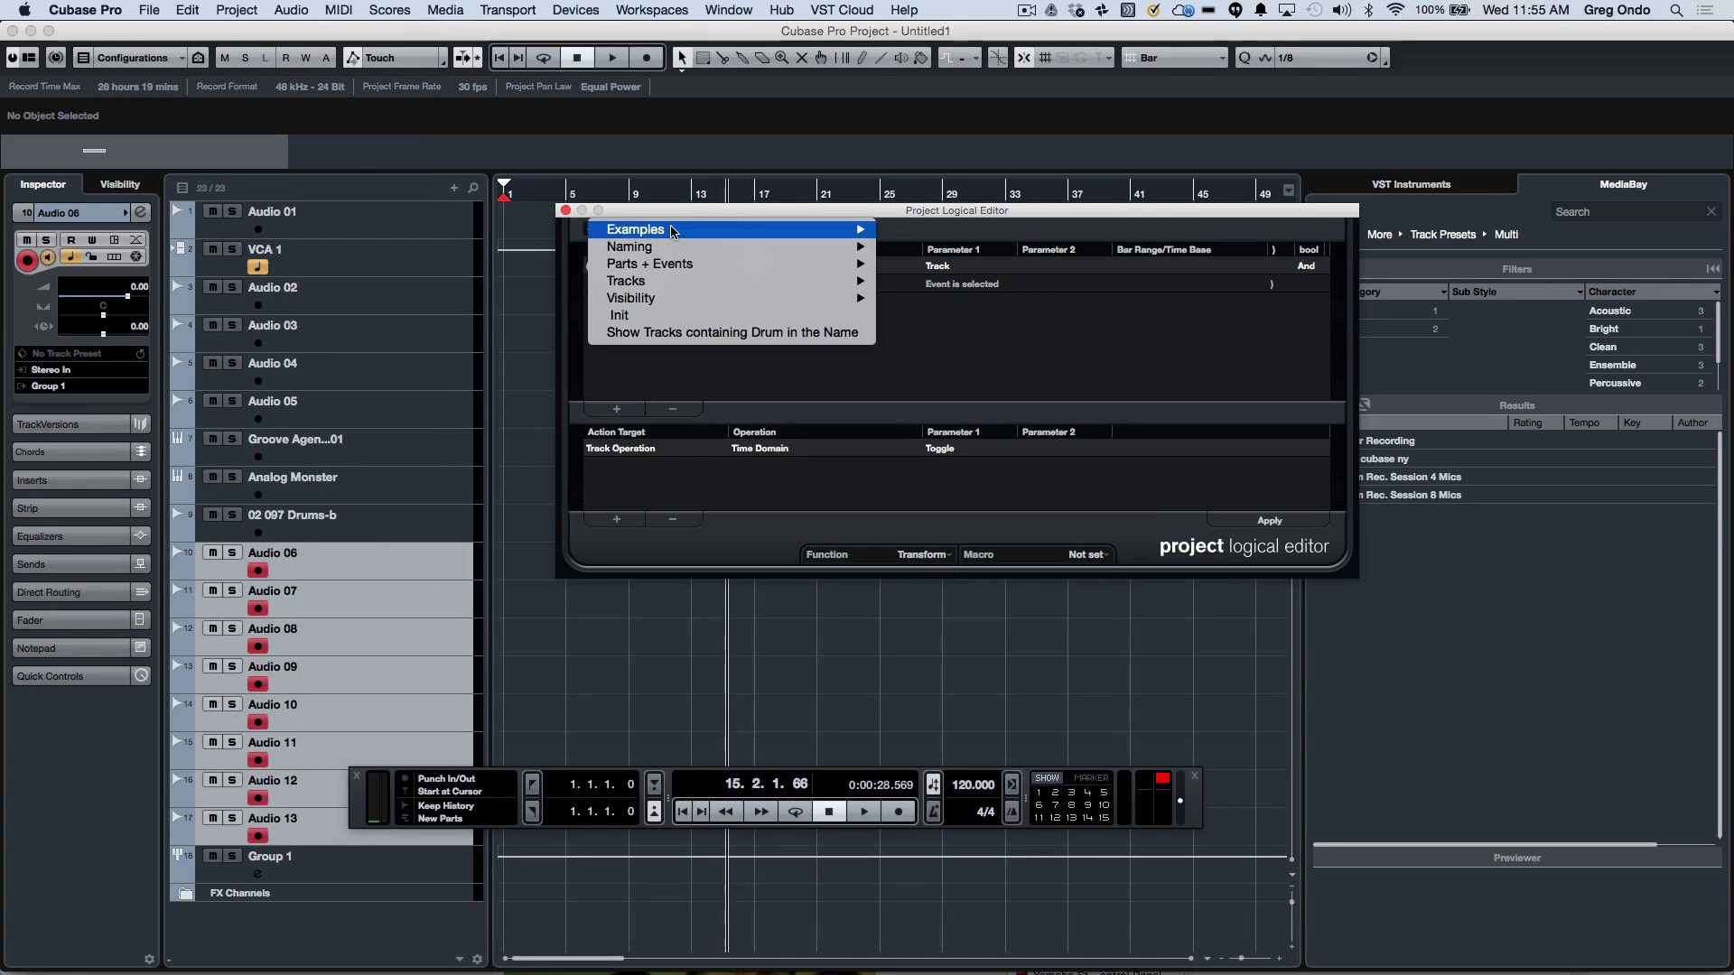
pyautogui.moveTo(679, 285)
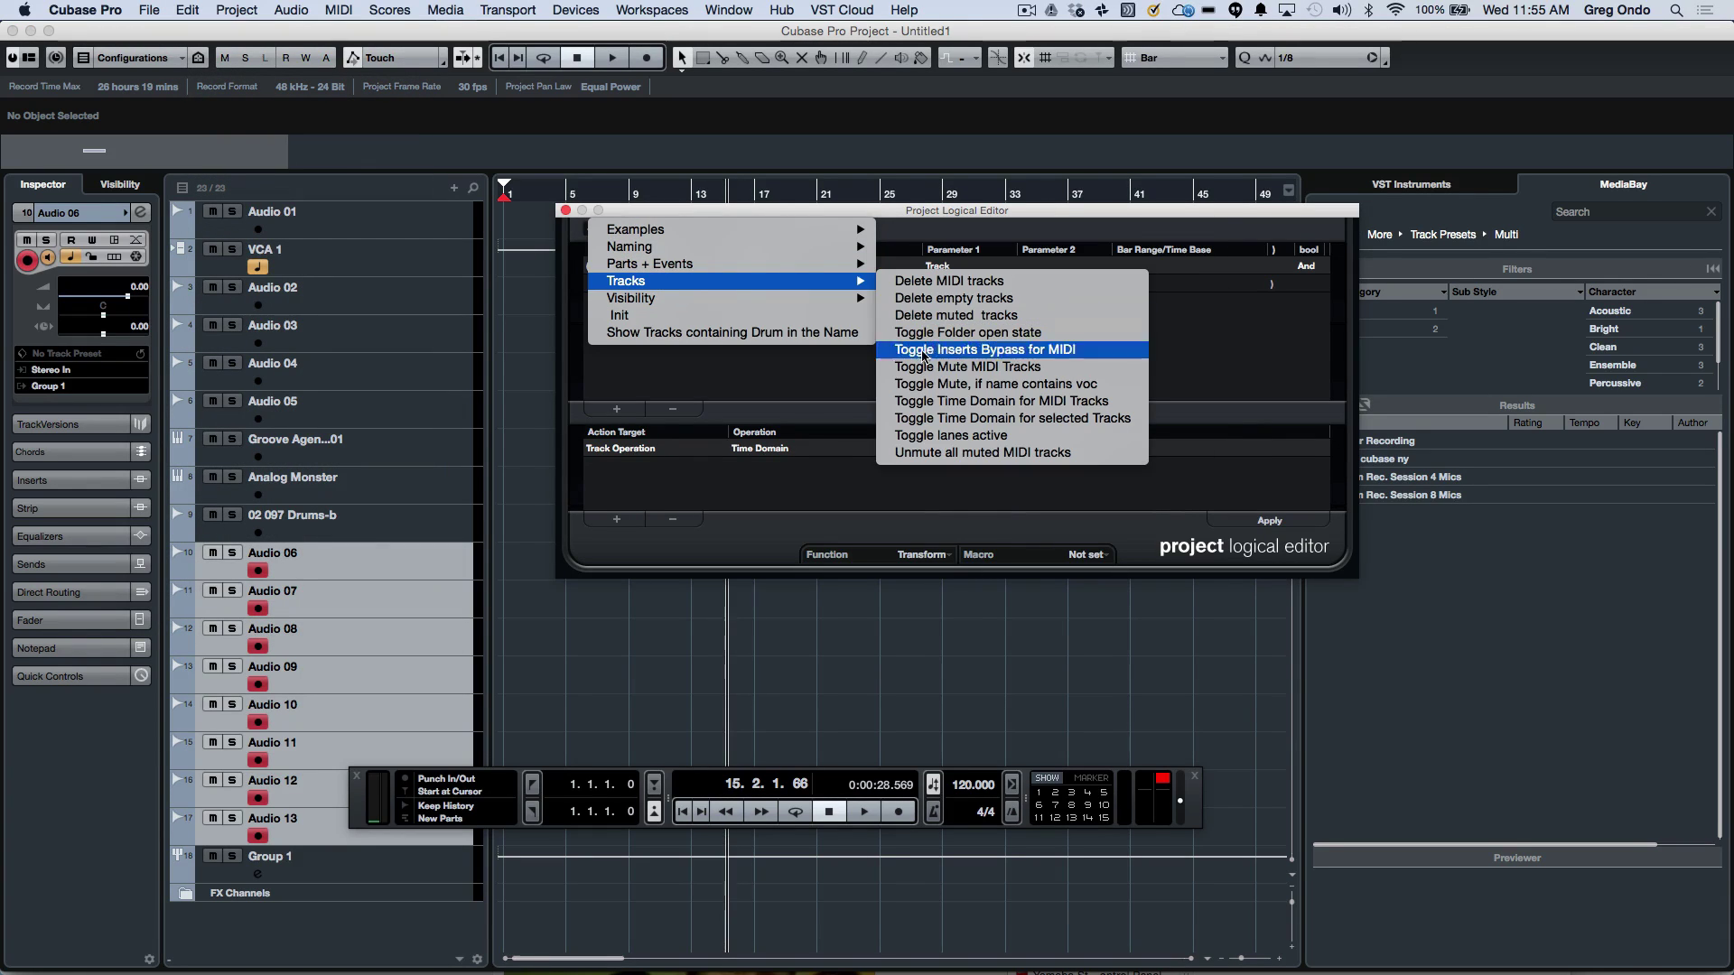
pyautogui.click(1060, 420)
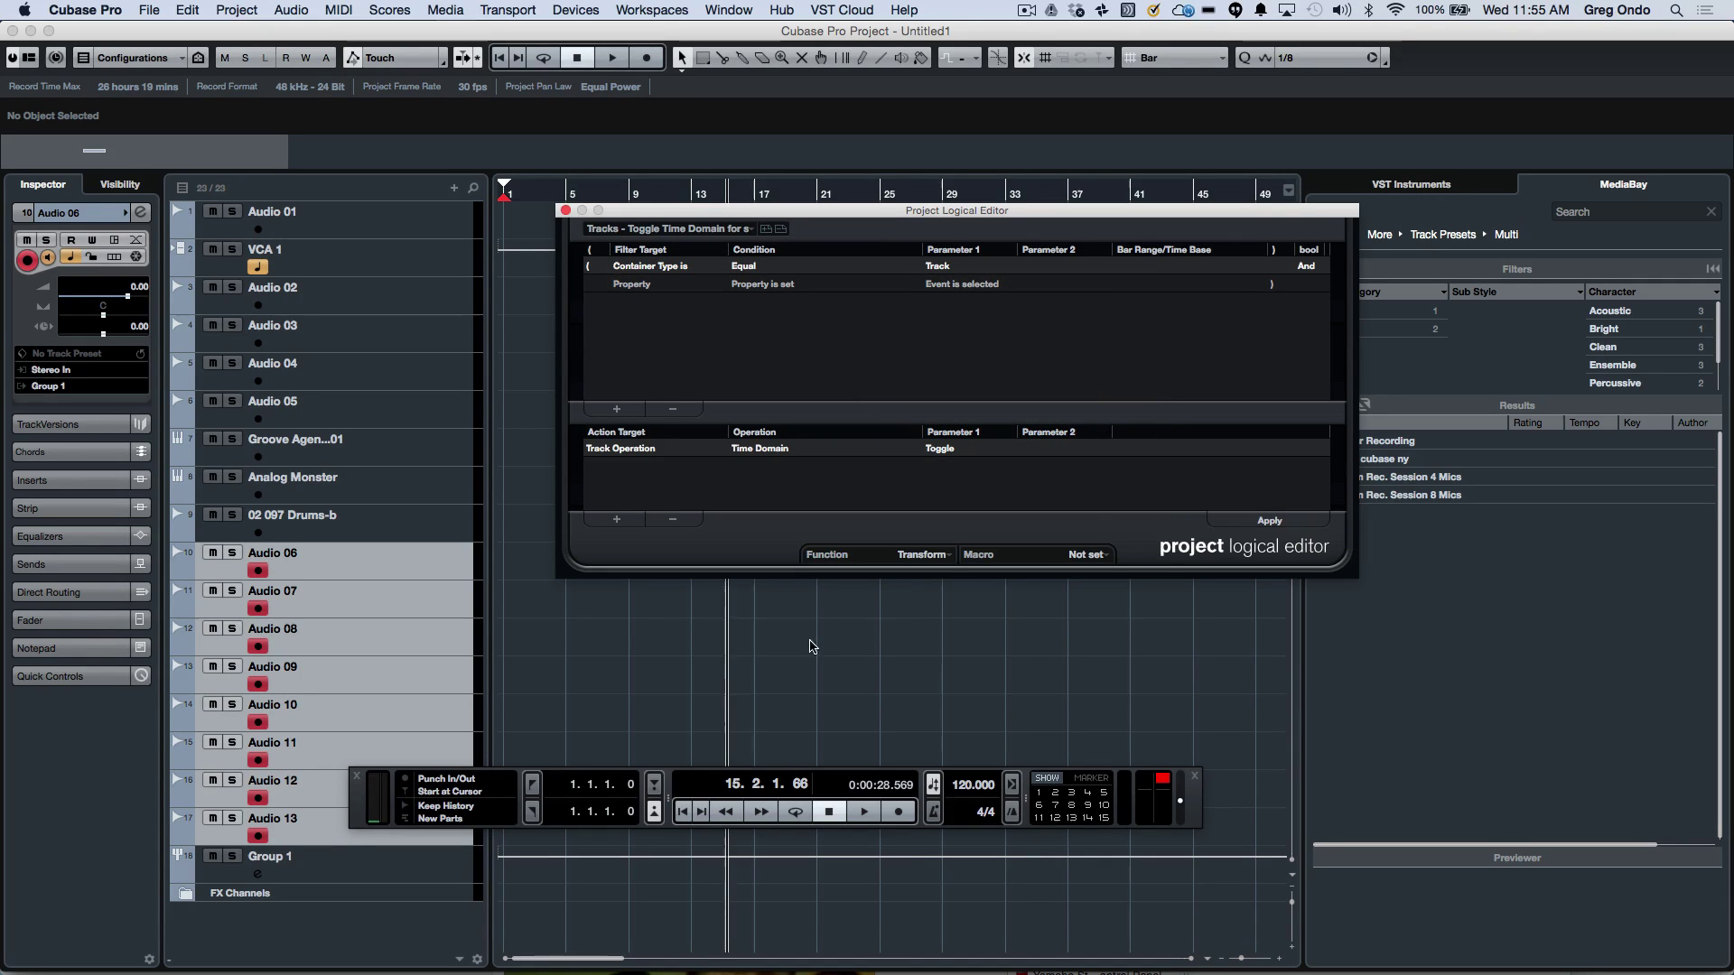
# Step: Apply the preset twice, switching the tracks to musical time and back to linear, then close the editor
pyautogui.click(1270, 522)
pyautogui.click(1272, 521)
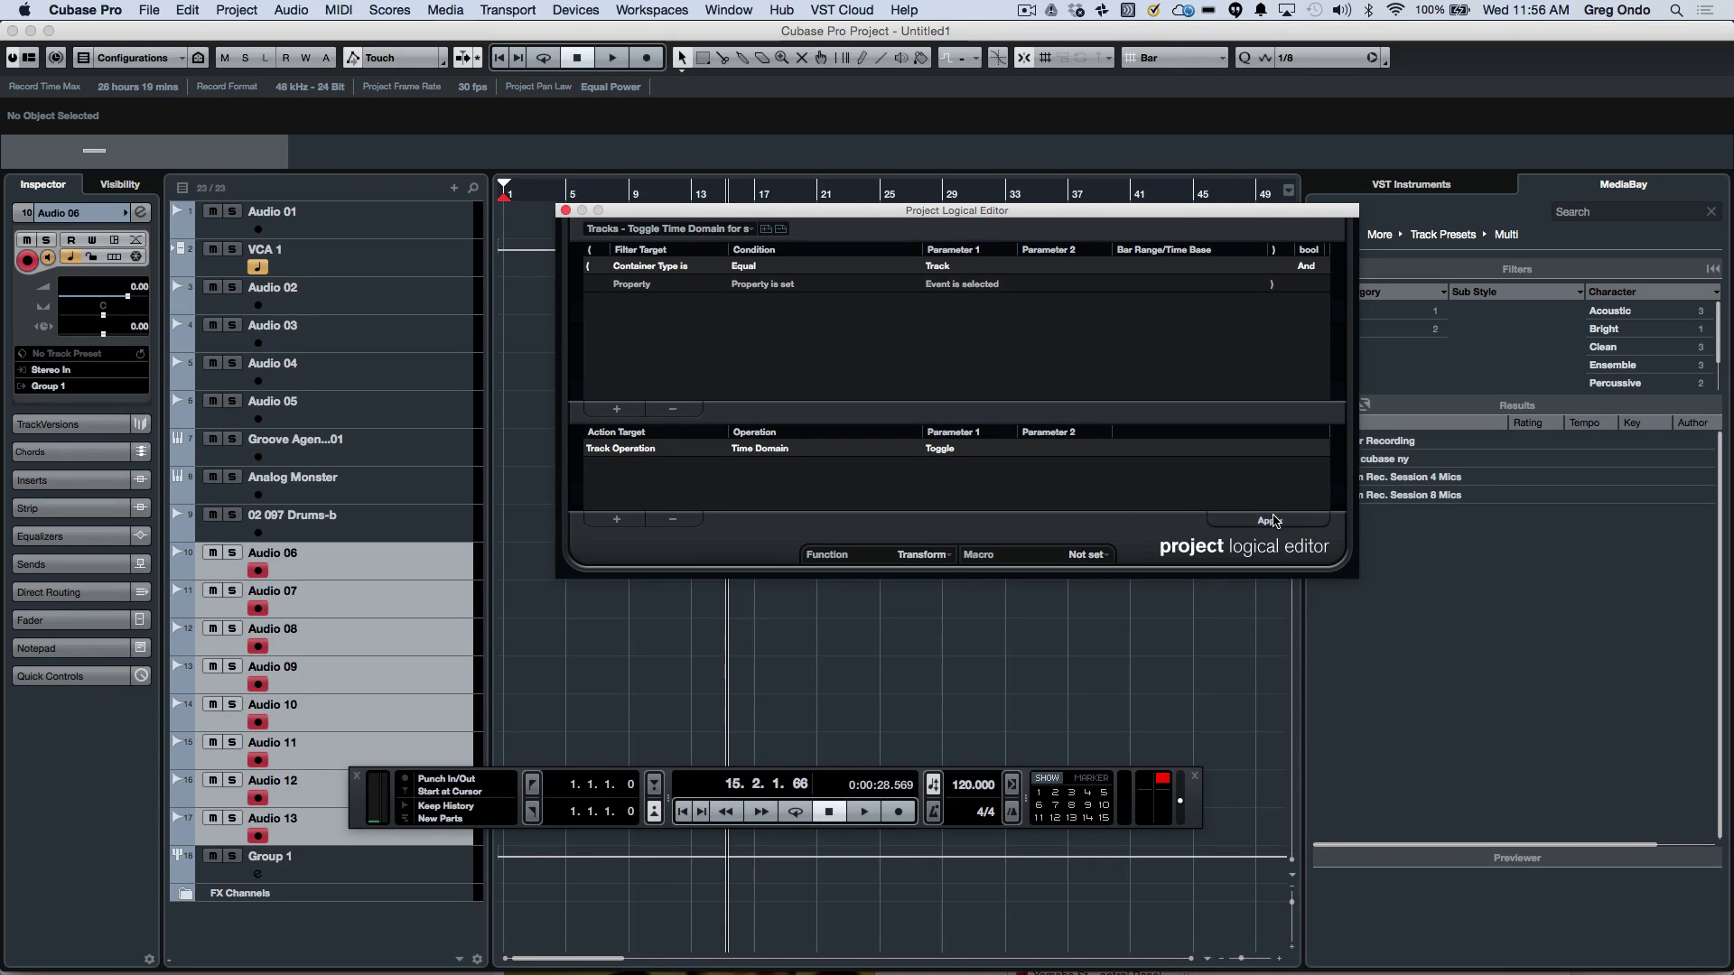
pyautogui.click(1272, 521)
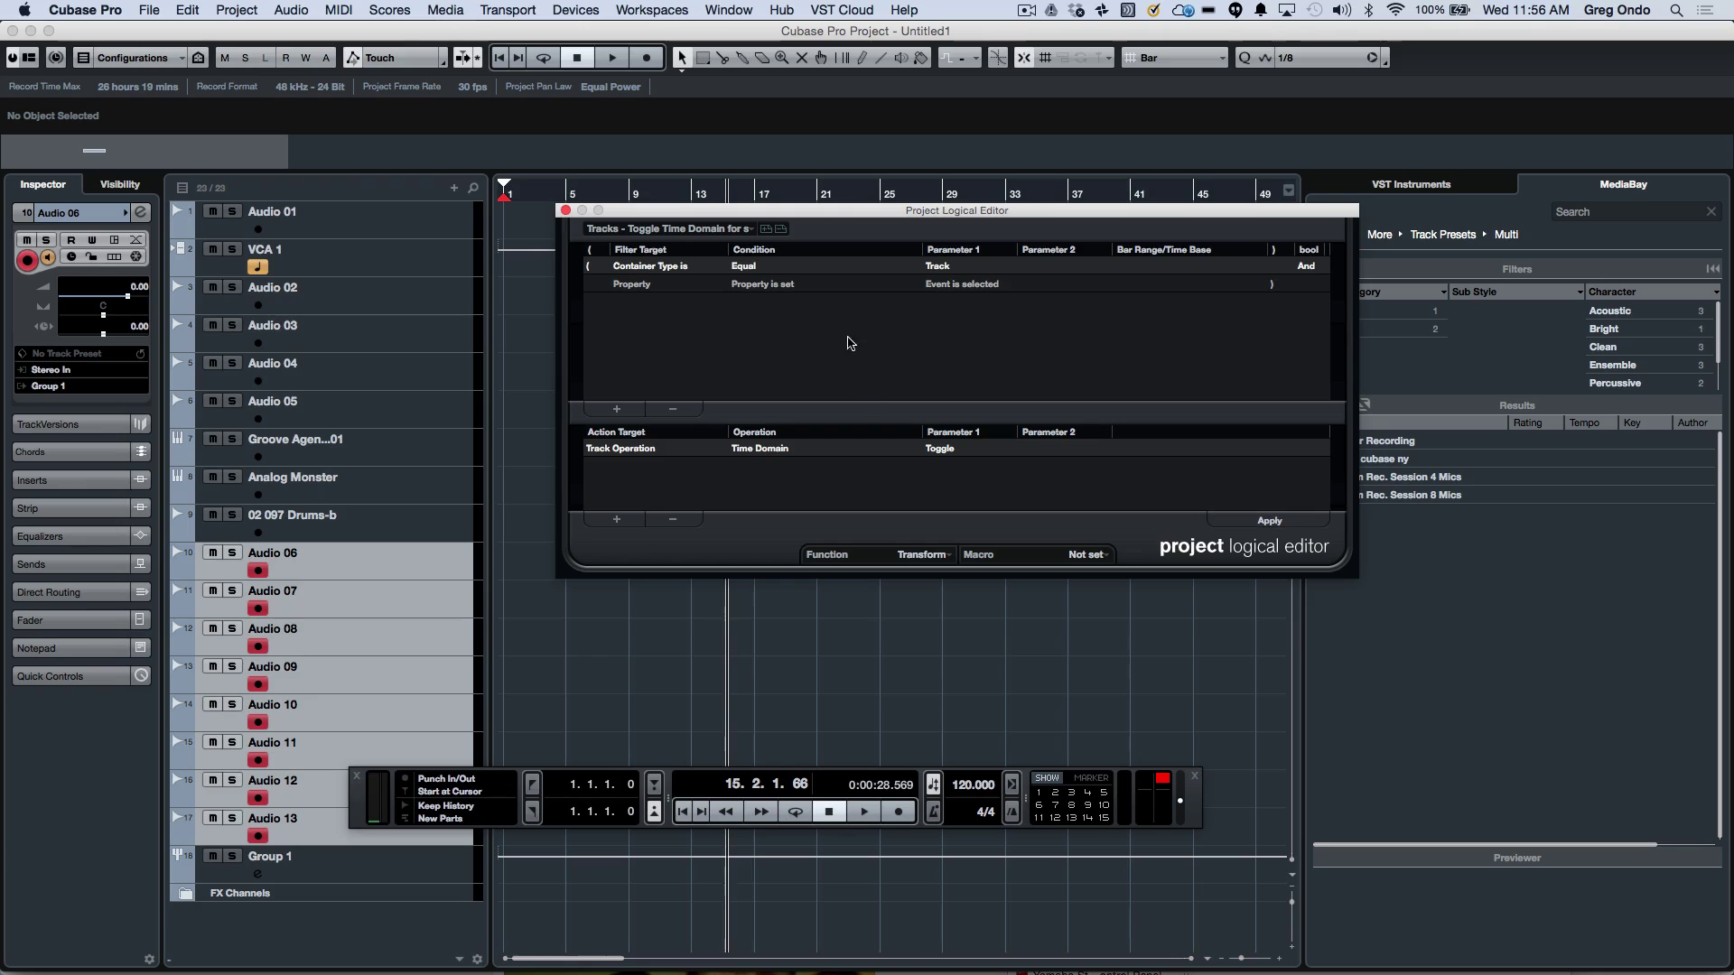
pyautogui.click(566, 211)
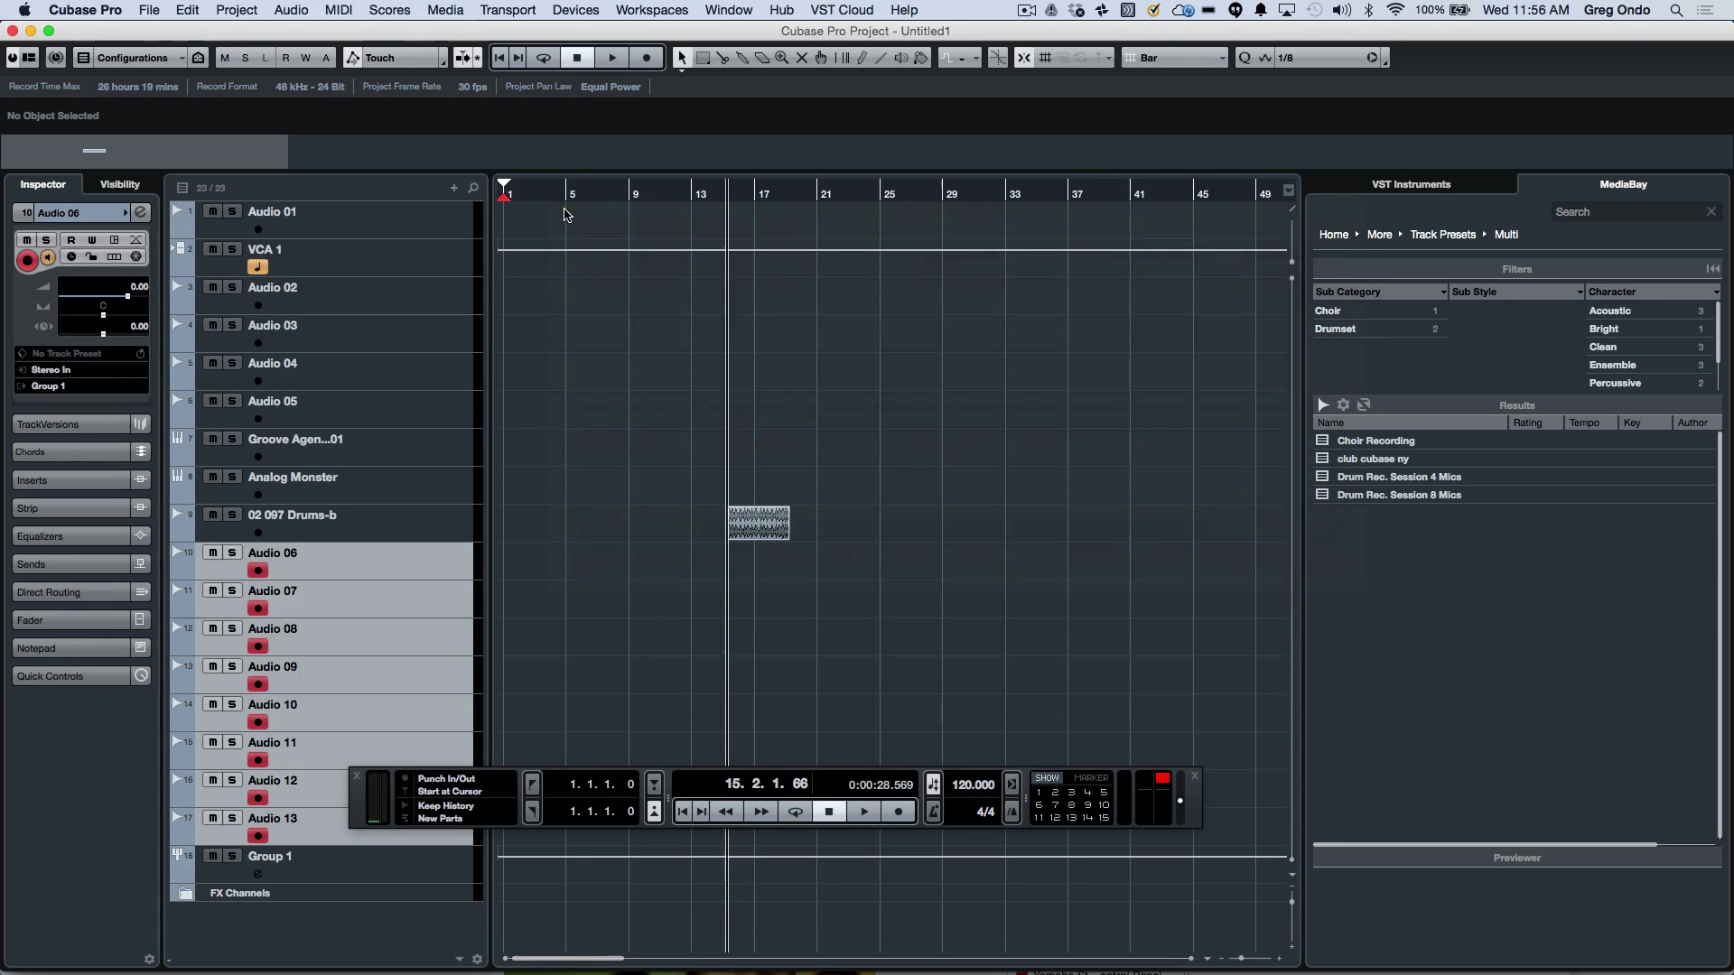
# Step: Select only Audio 06, then import tracks from the be someone.cpr project
pyautogui.click(414, 559)
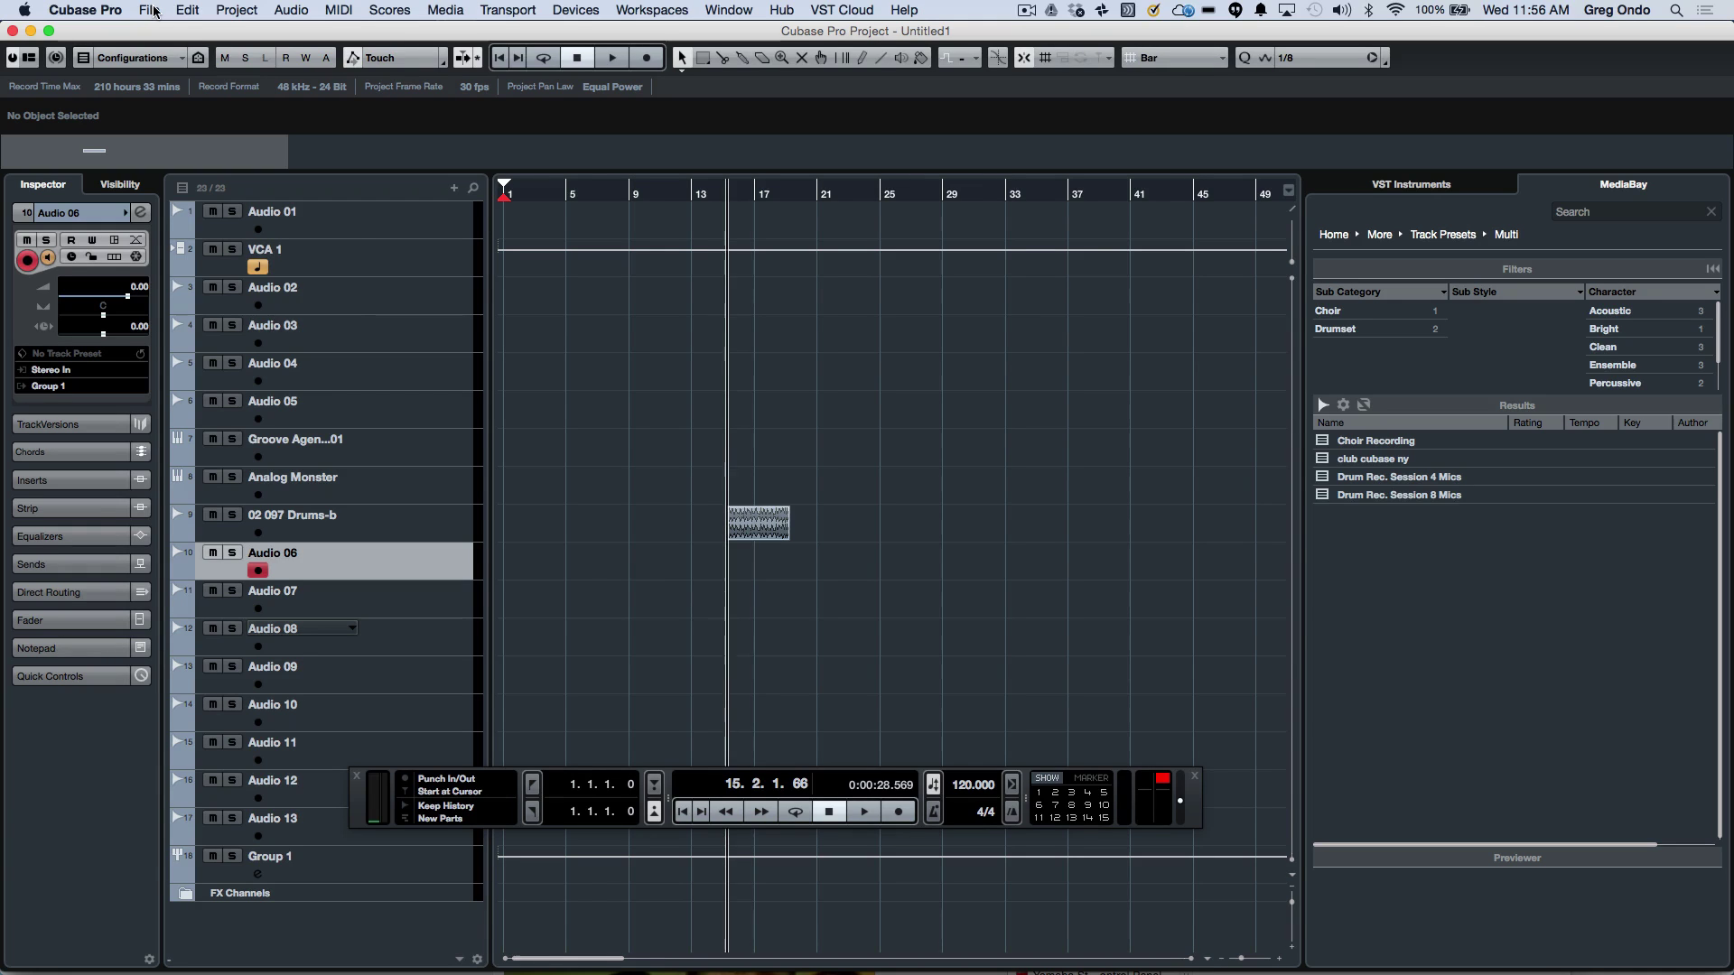
pyautogui.click(148, 11)
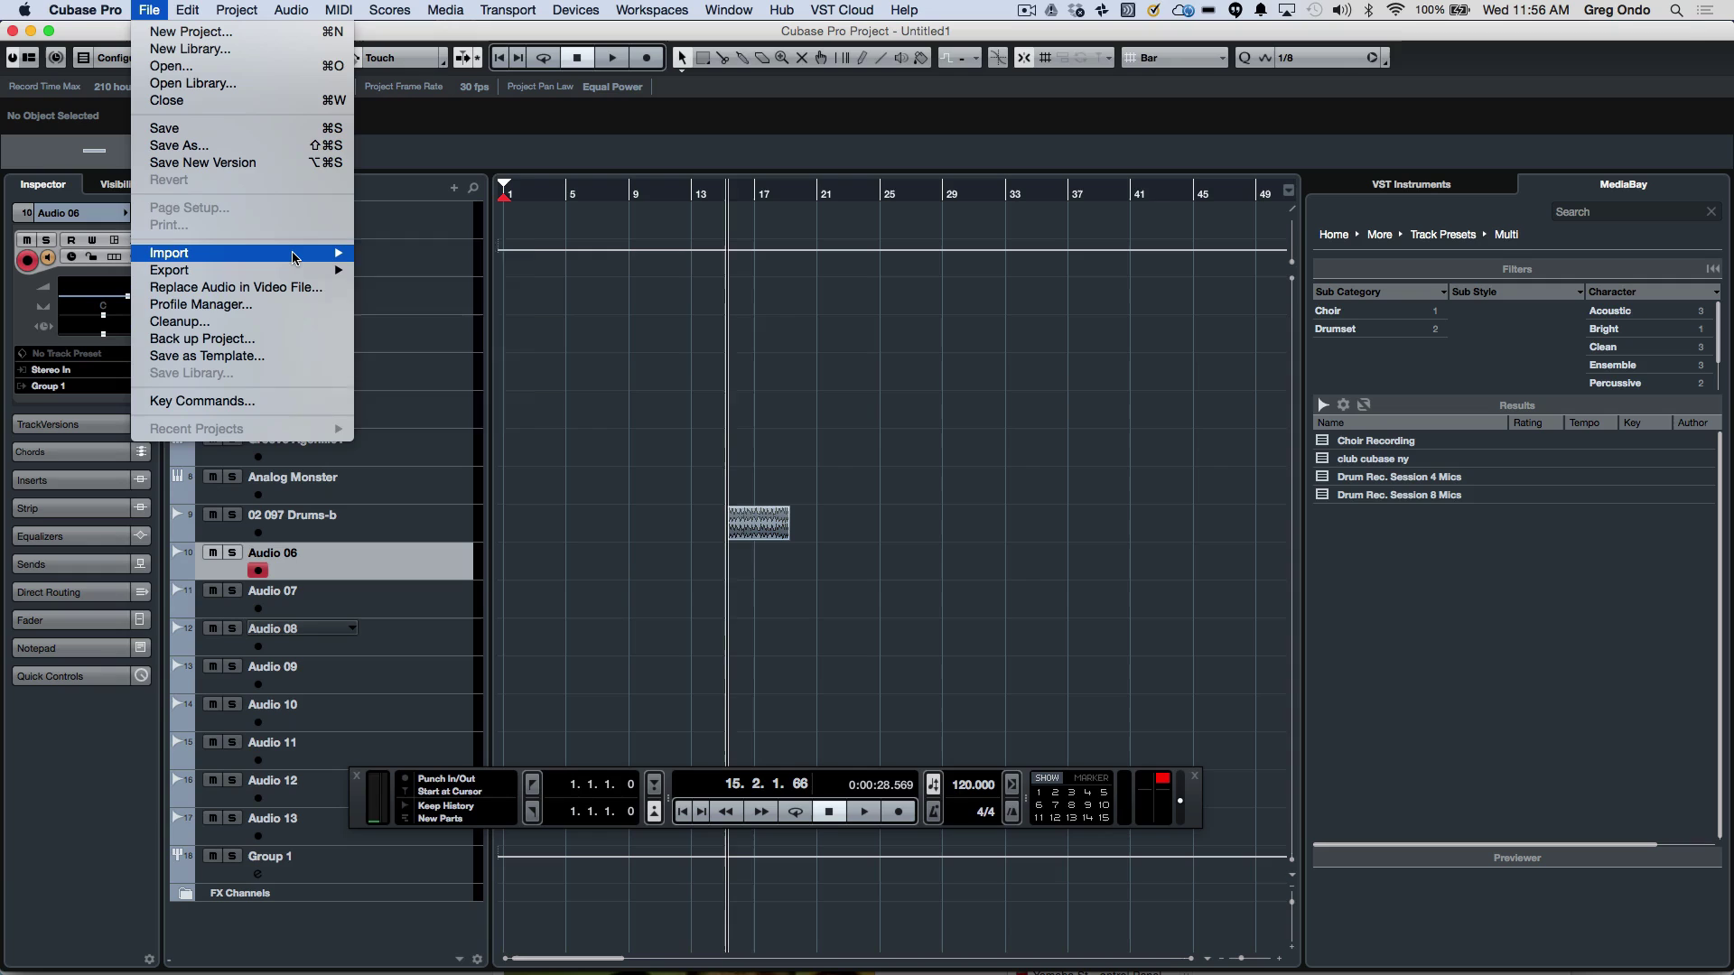
pyautogui.moveTo(294, 256)
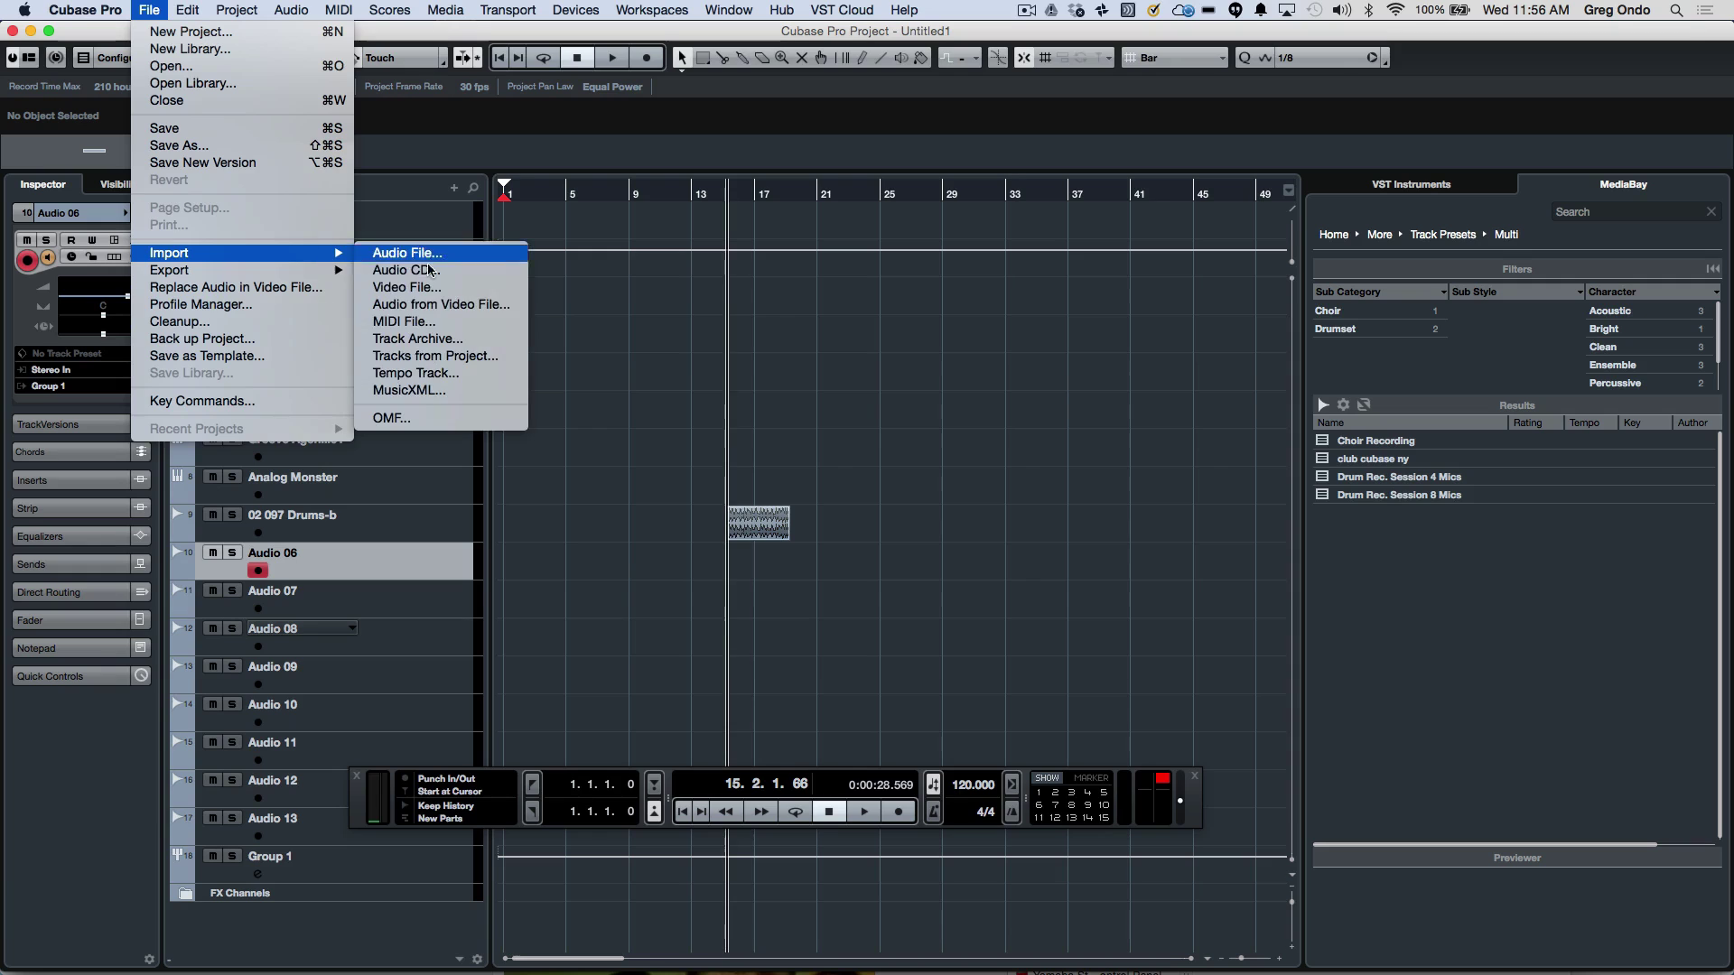
pyautogui.click(438, 356)
pyautogui.click(806, 308)
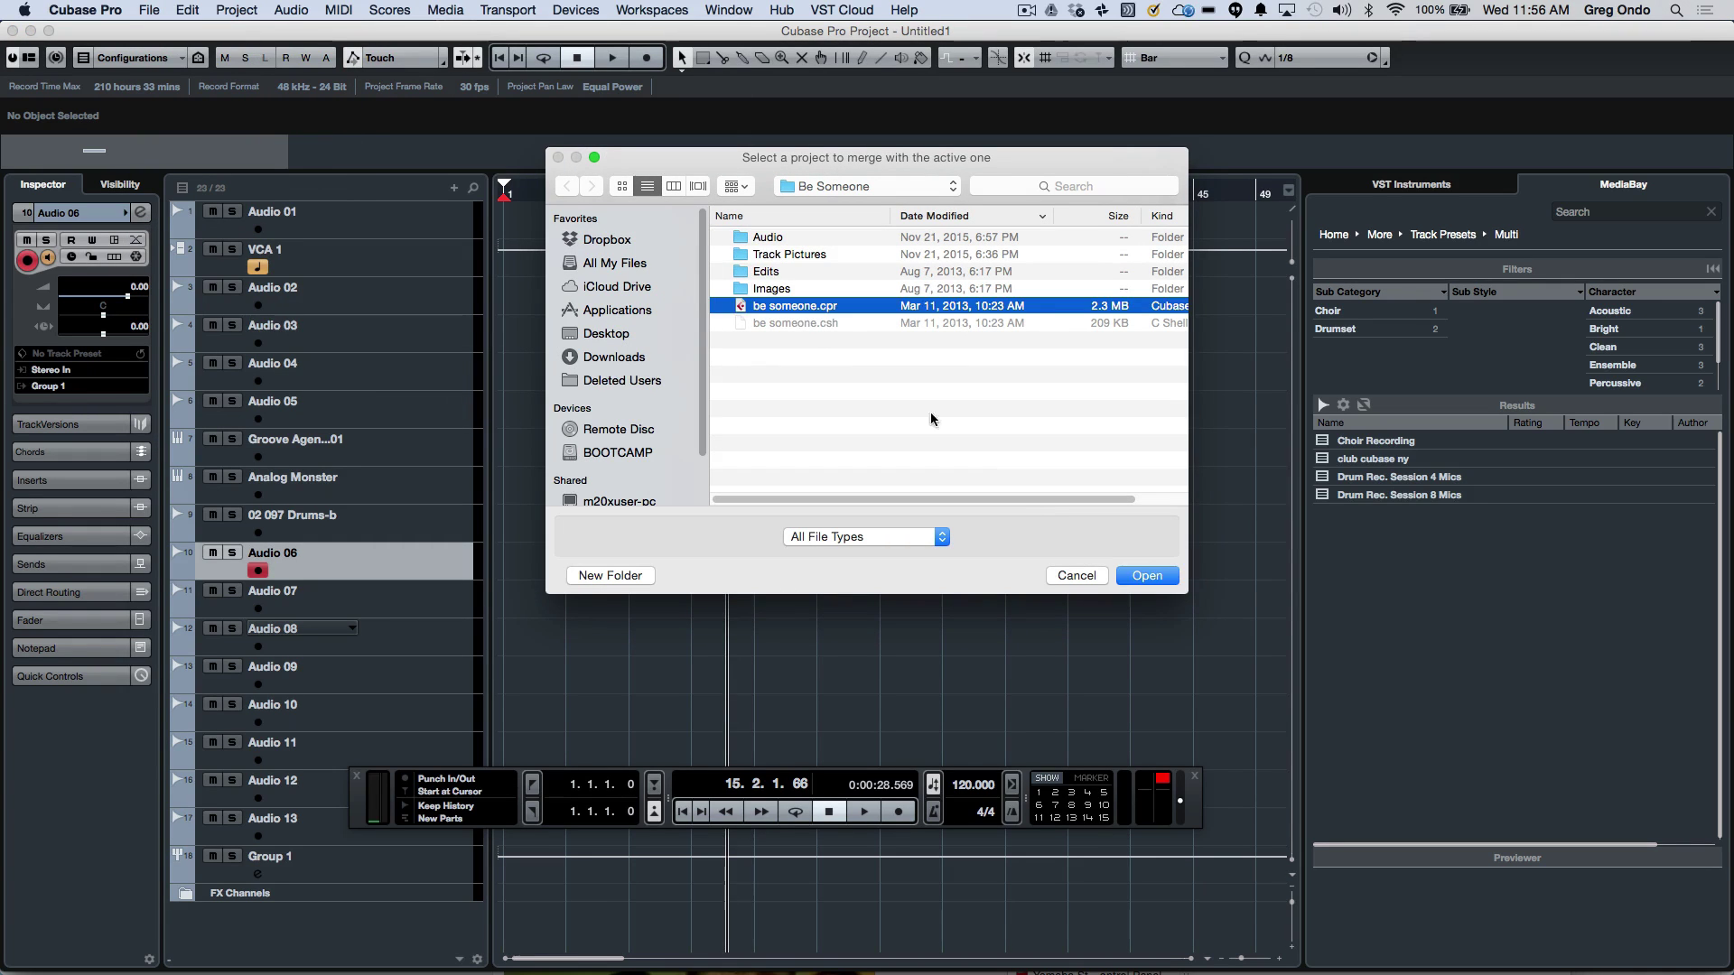
pyautogui.click(1146, 575)
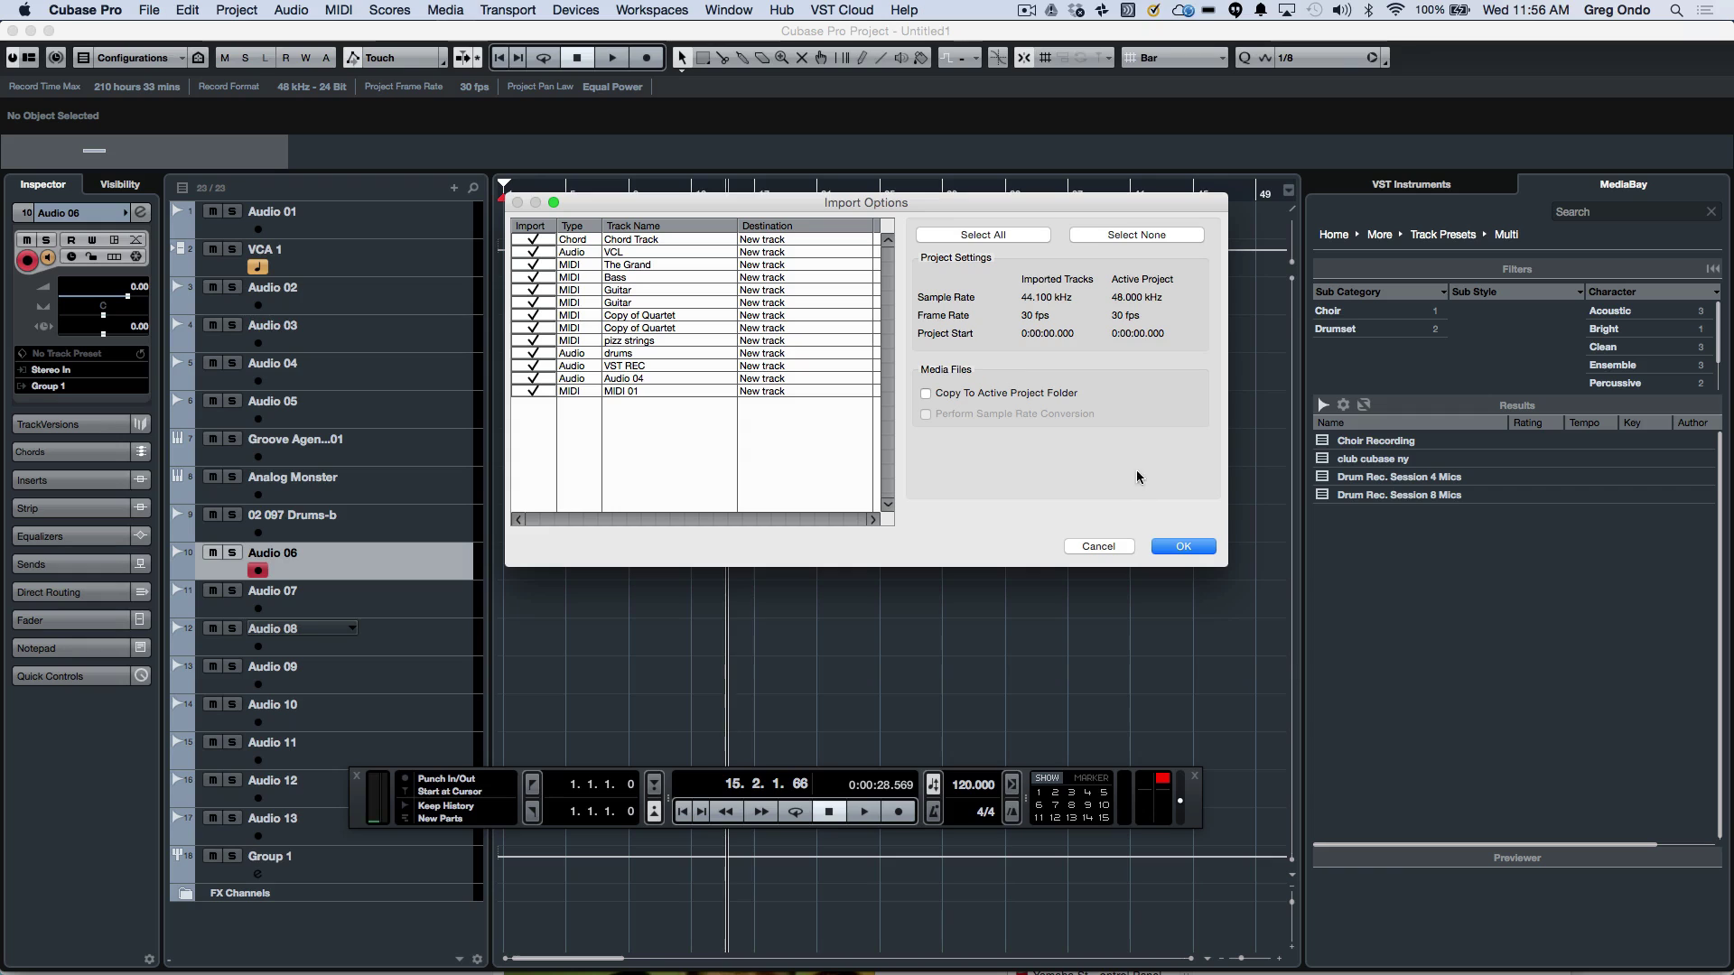
# Step: Import all listed be someone tracks despite unmapped ports, then select and deselect the Bass event
pyautogui.click(1184, 548)
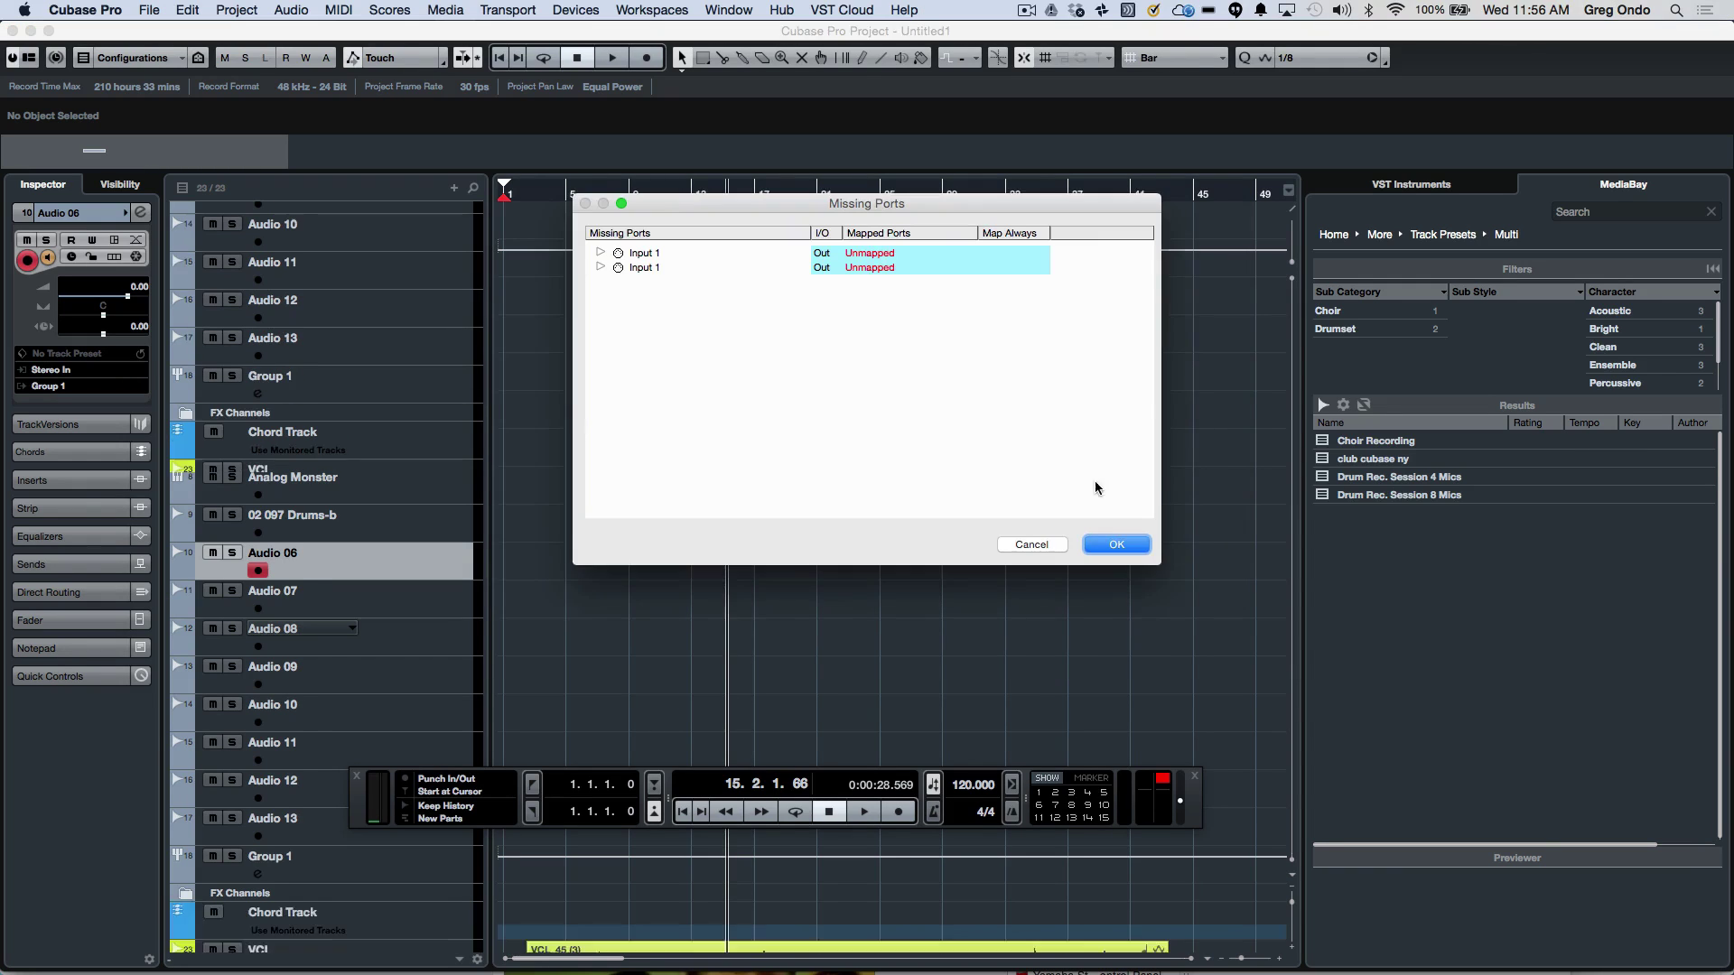
pyautogui.click(1111, 543)
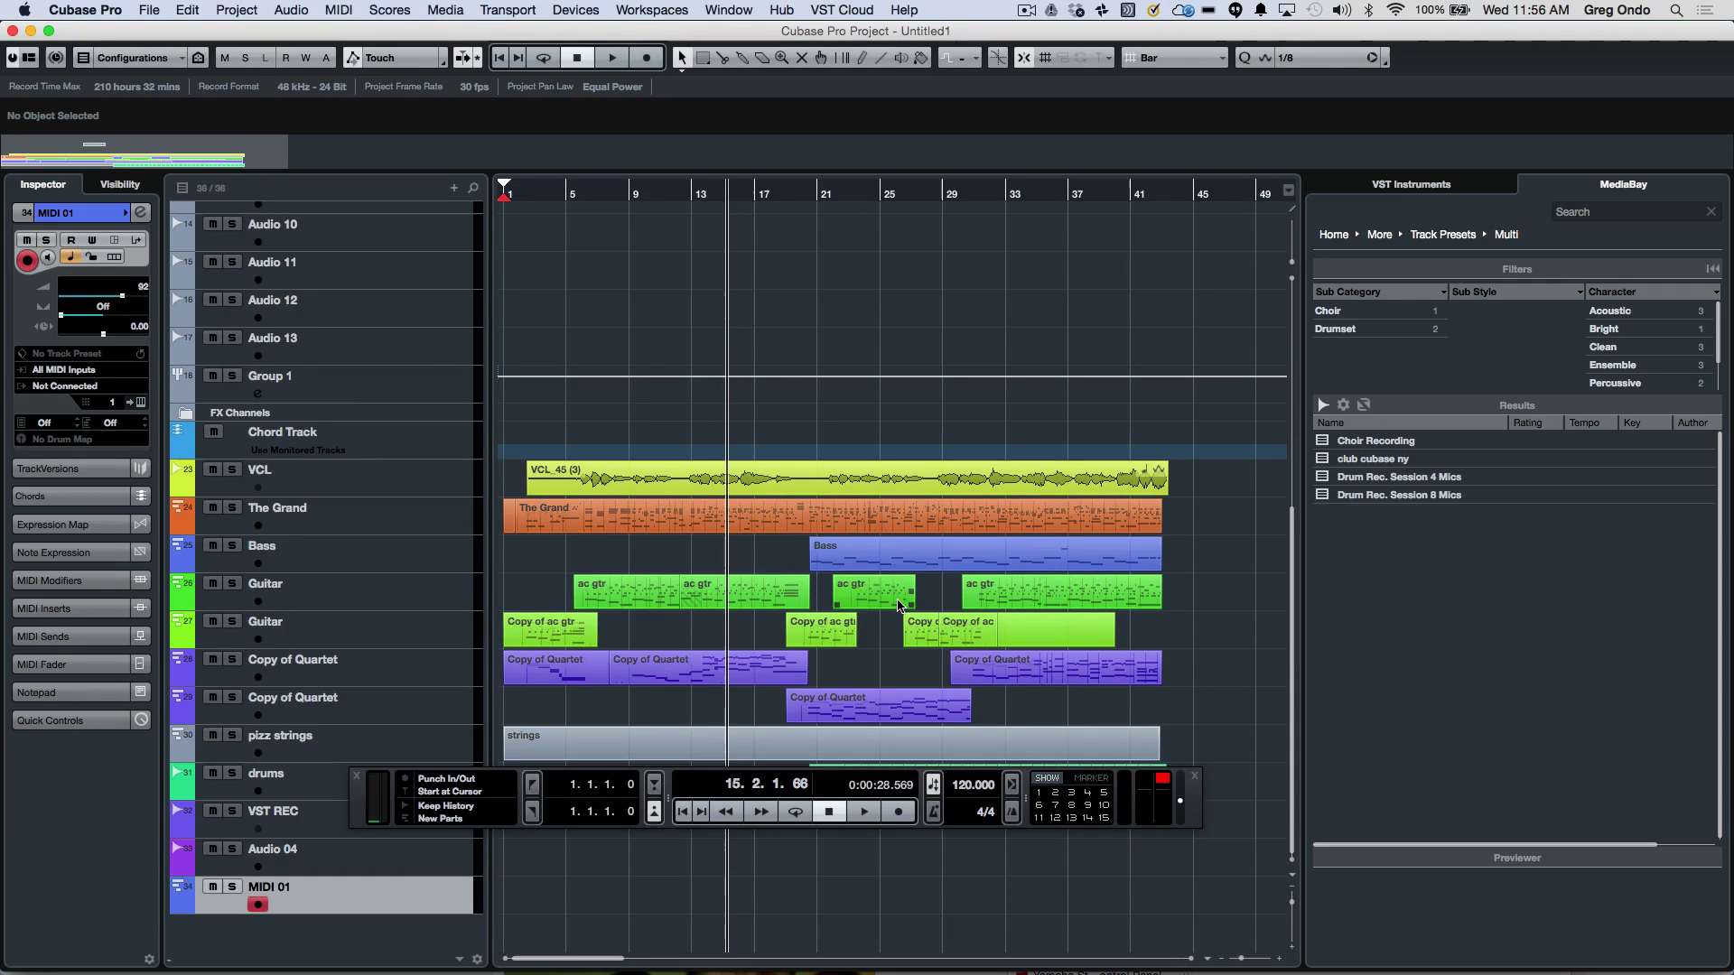
pyautogui.click(883, 539)
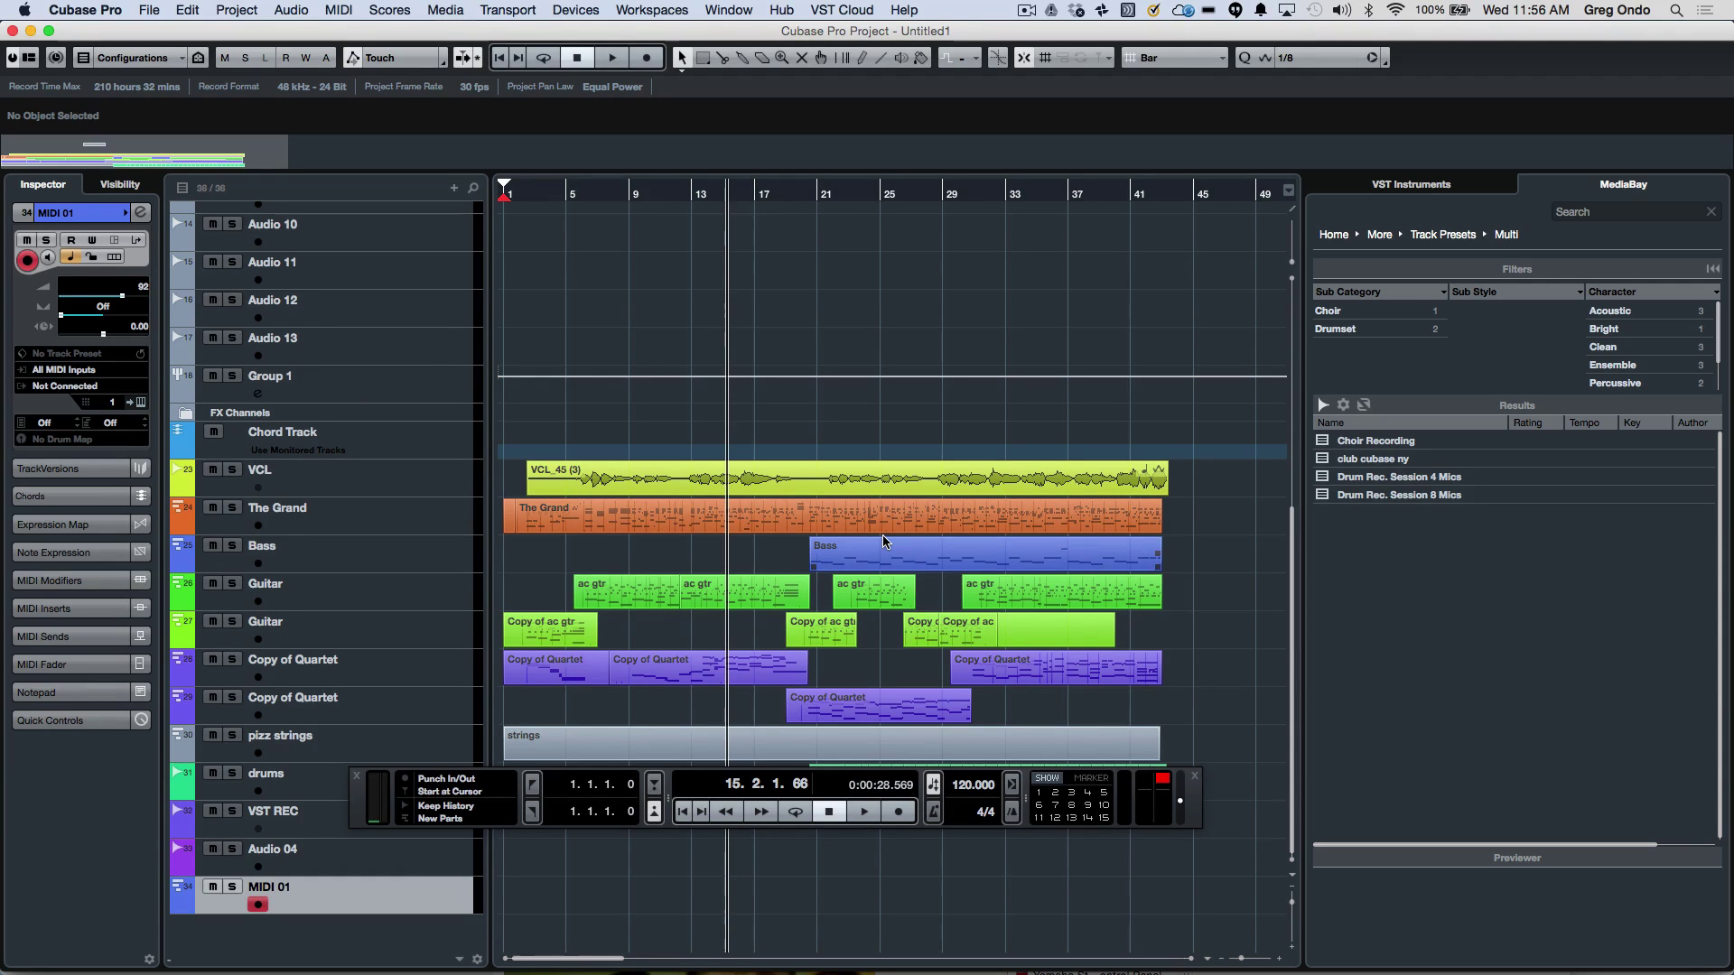
pyautogui.click(880, 528)
pyautogui.click(806, 451)
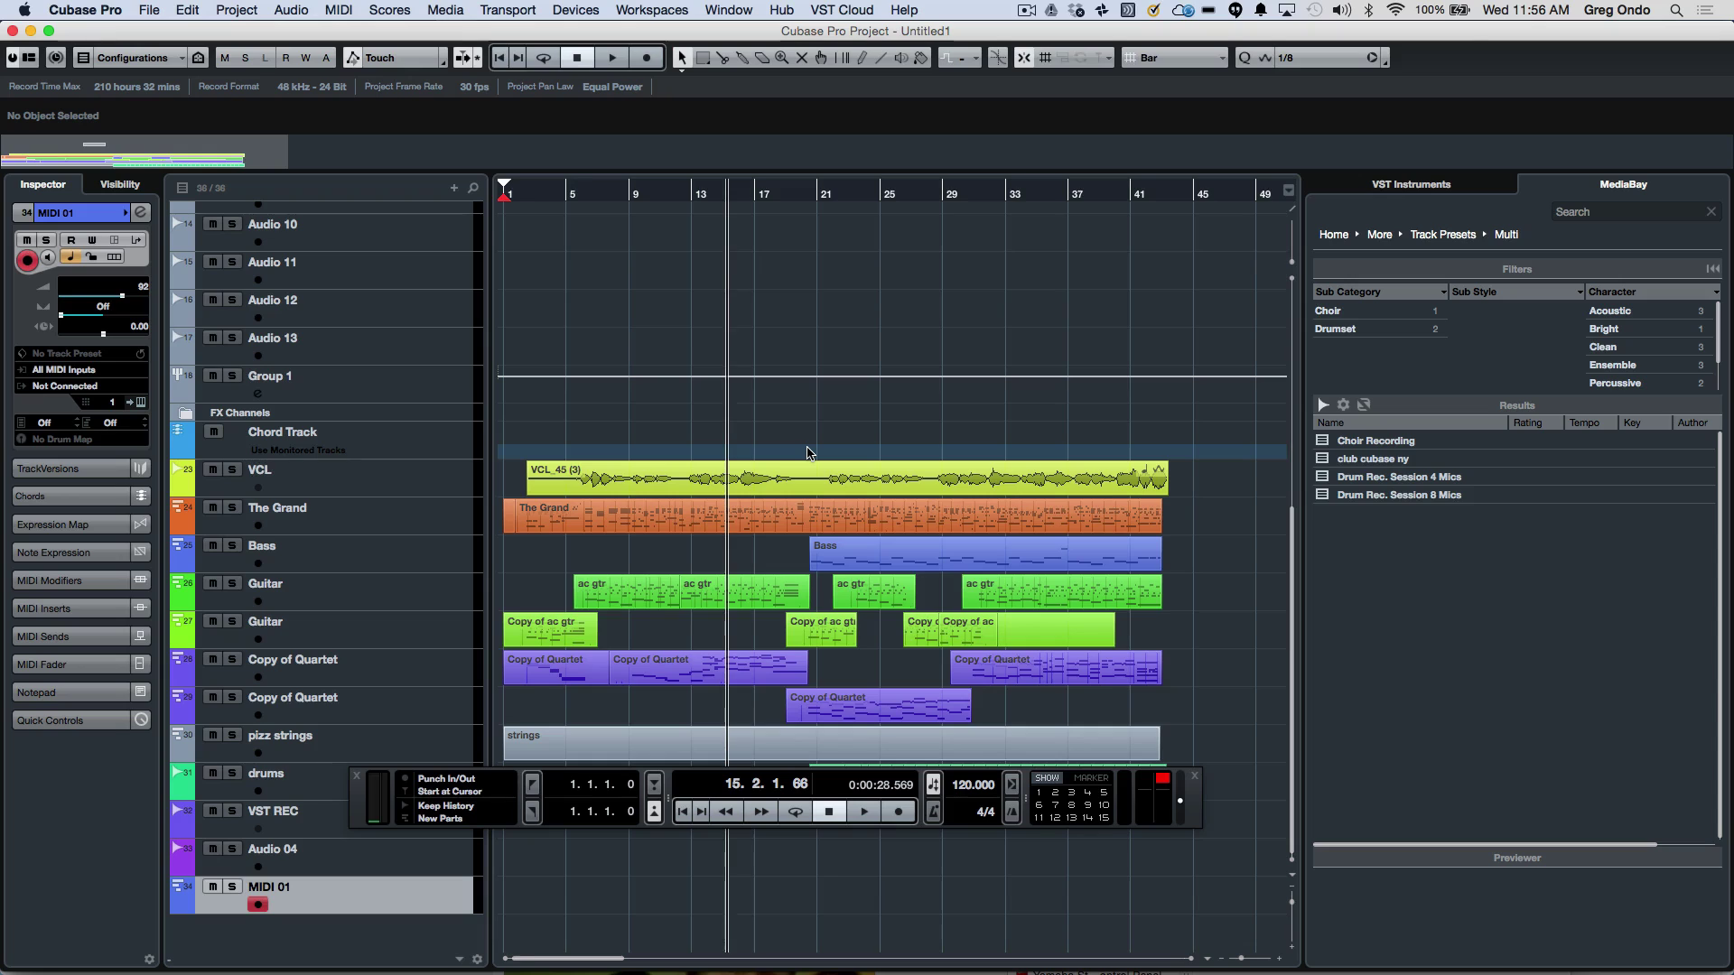